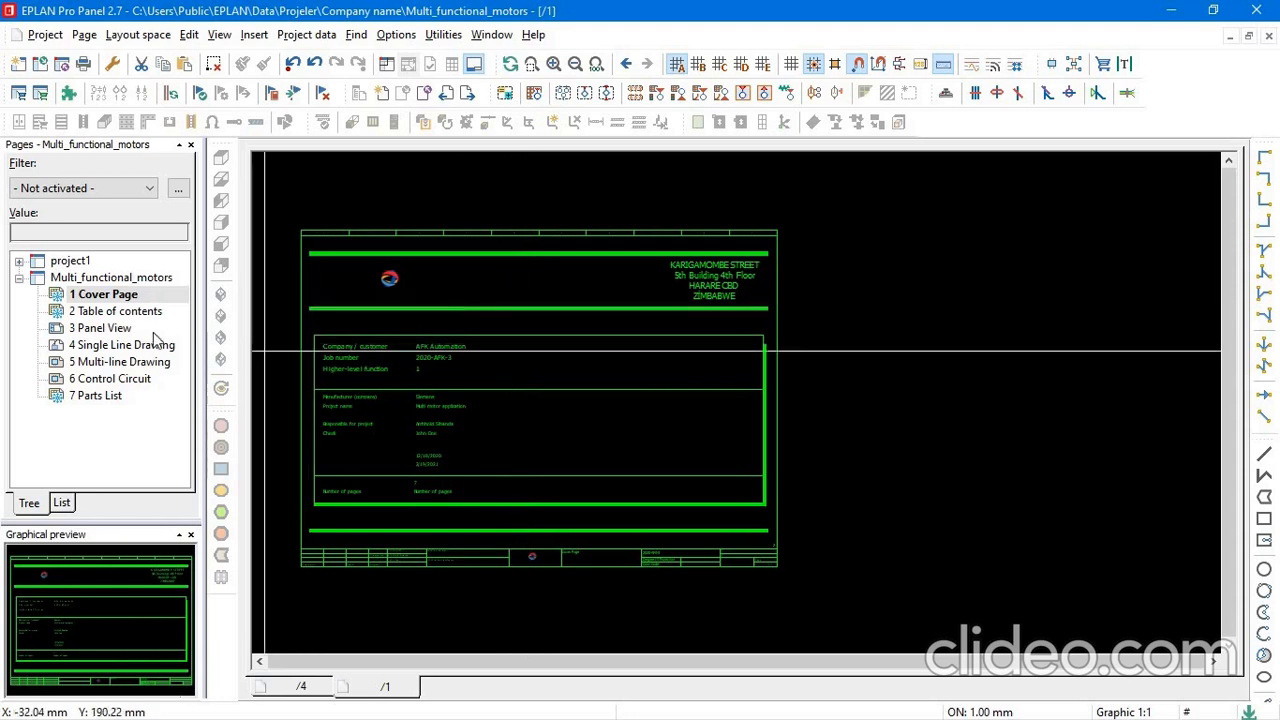
Open the Multi-line Drawing page of the Multi_functional_motors project for editing.
{"action": "left_click", "coordinate": [146, 366]}
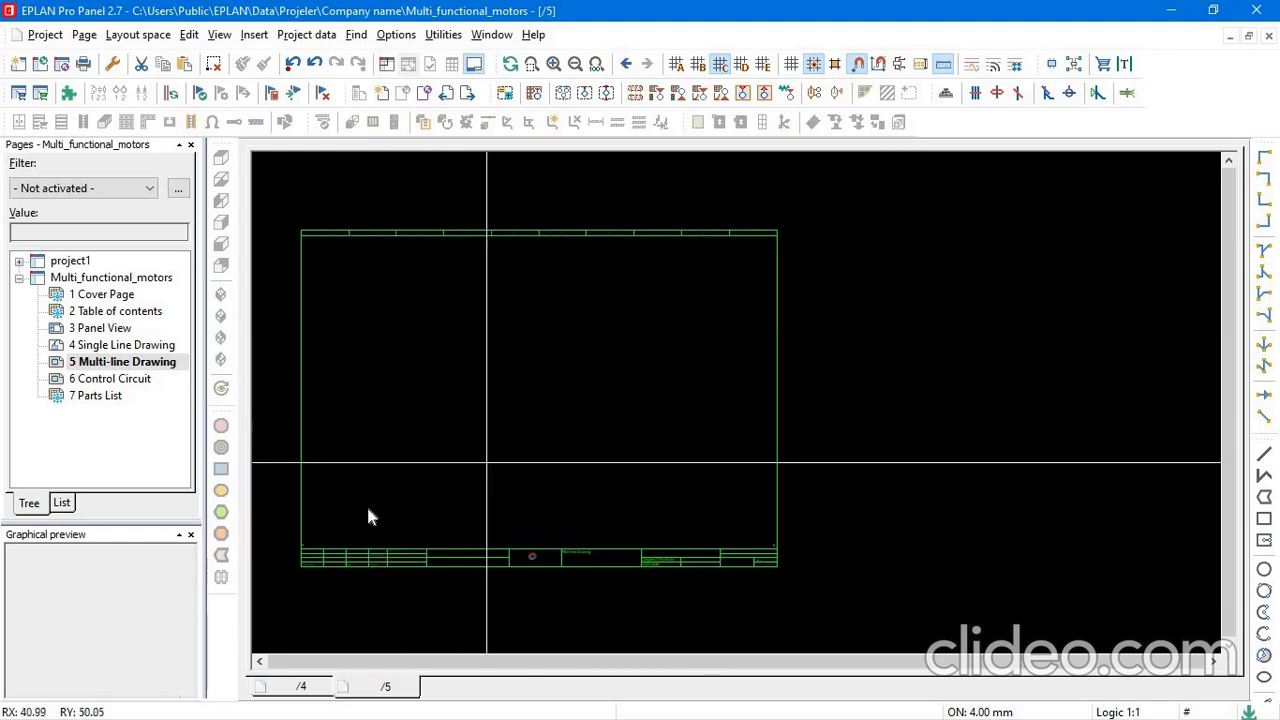
{"action": "mouse_move", "coordinate": [435, 477]}
{"action": "middle_mouse_down"}
{"action": "mouse_move", "coordinate": [726, 357]}
{"action": "mouse_move", "coordinate": [593, 427]}
{"action": "mouse_move", "coordinate": [528, 436]}
{"action": "mouse_move", "coordinate": [519, 421]}
{"action": "middle_mouse_up"}
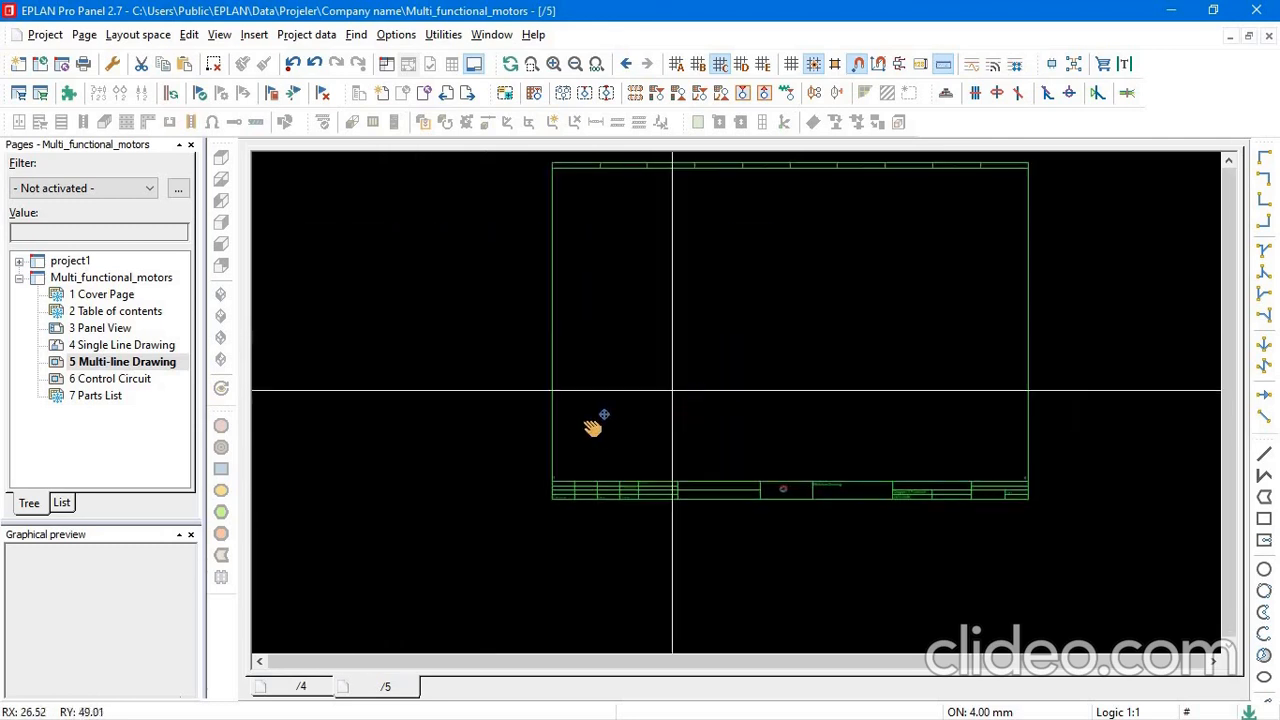
{"action": "scroll", "coordinate": [447, 486], "scroll_direction": "up", "scroll_amount": 2}
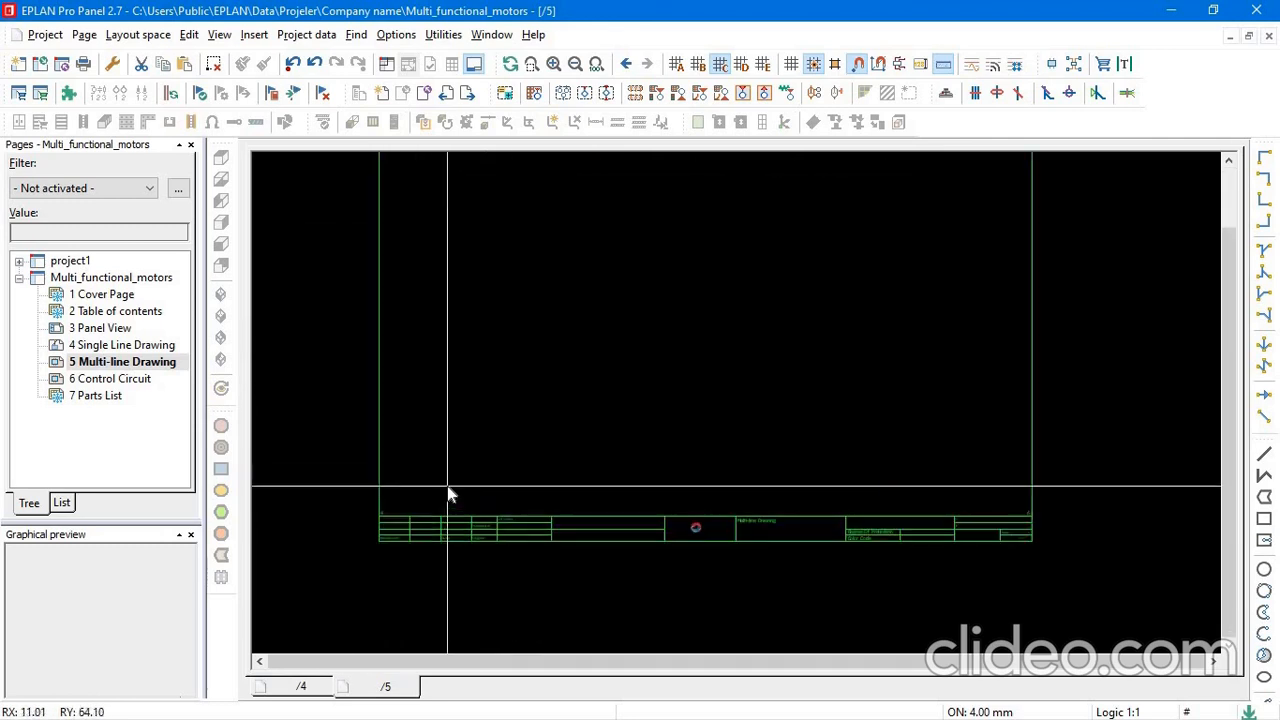
{"action": "scroll", "coordinate": [449, 494], "scroll_direction": "down", "scroll_amount": 1}
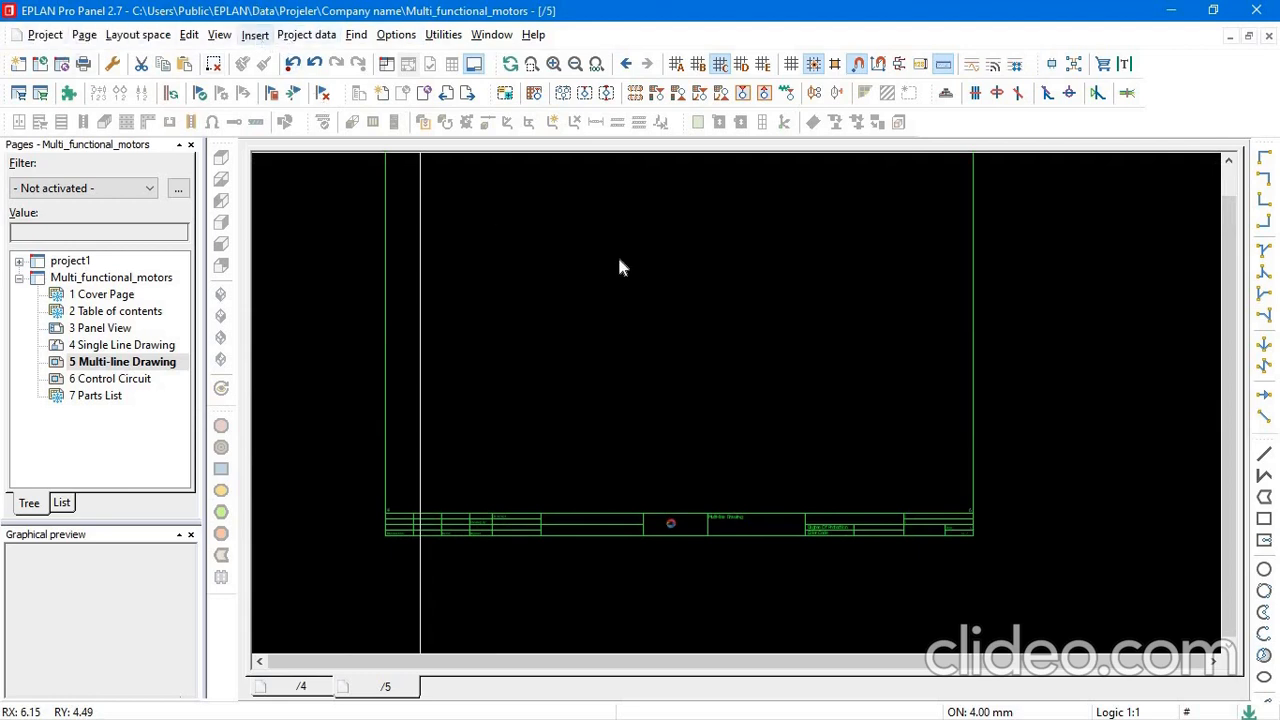
{"action": "middle_click_drag", "start_coordinate": [620, 266], "coordinate": [577, 300]}
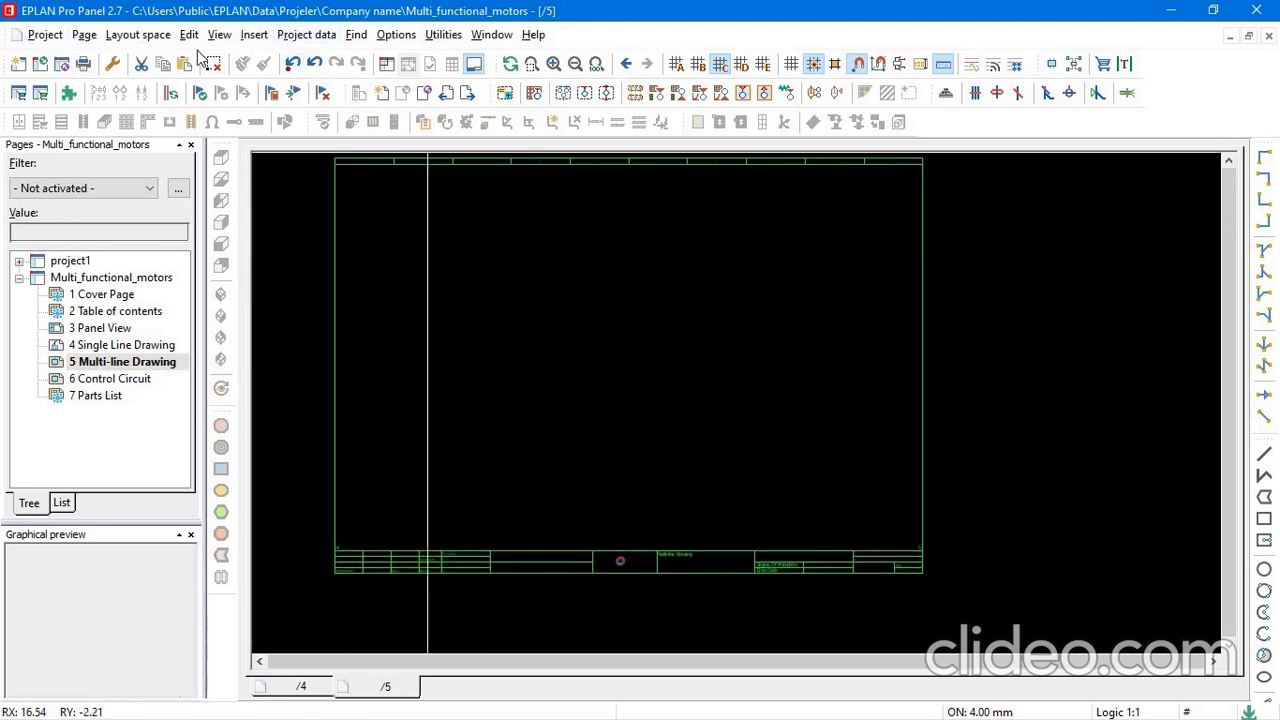
Insert a two-connection terminal symbol from Terminals and plugs near the sheet's lower-left corner, designated -X1 terminal 1.
{"action": "left_click", "coordinate": [248, 38]}
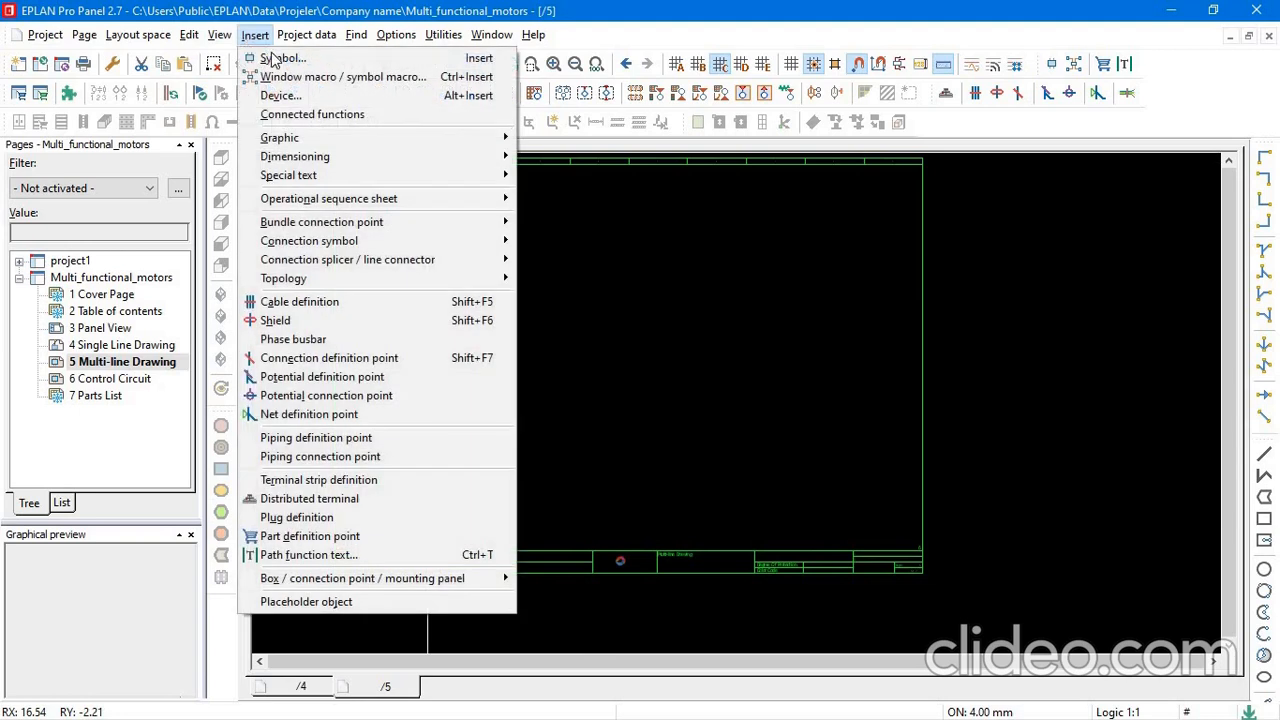
{"action": "left_click", "coordinate": [276, 58]}
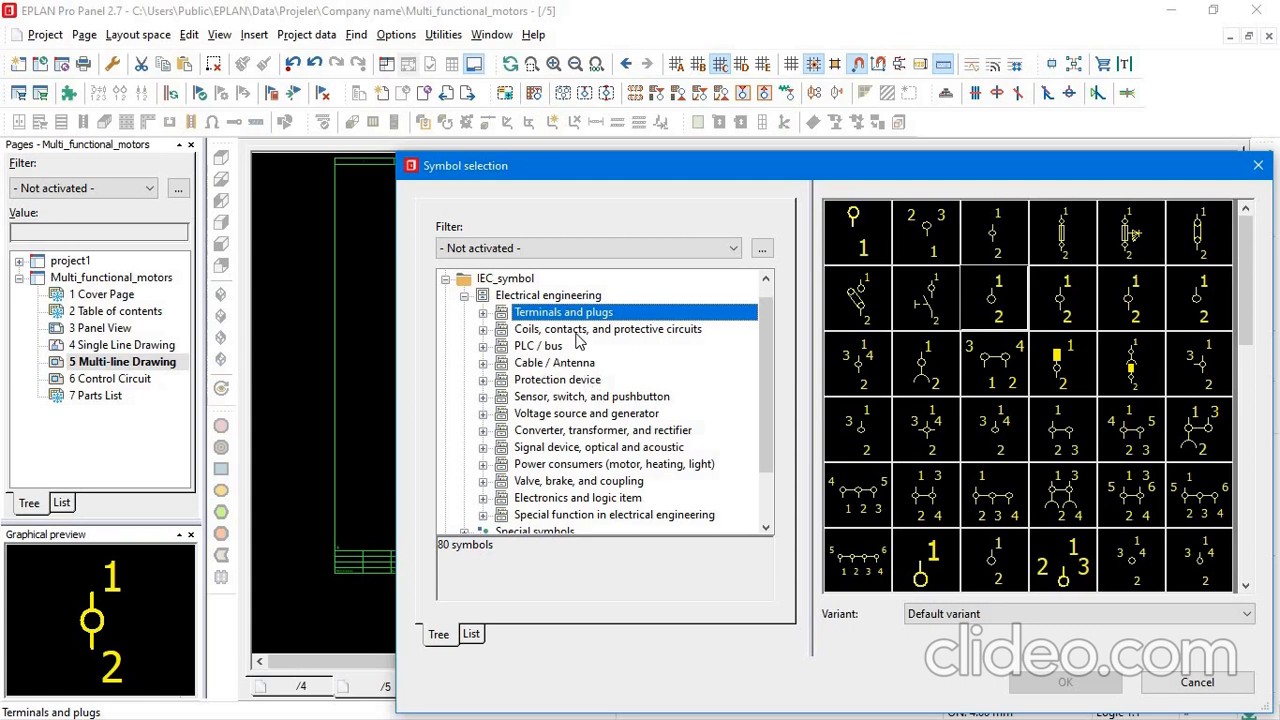
{"action": "left_click", "coordinate": [1003, 292]}
{"action": "left_click", "coordinate": [1060, 684]}
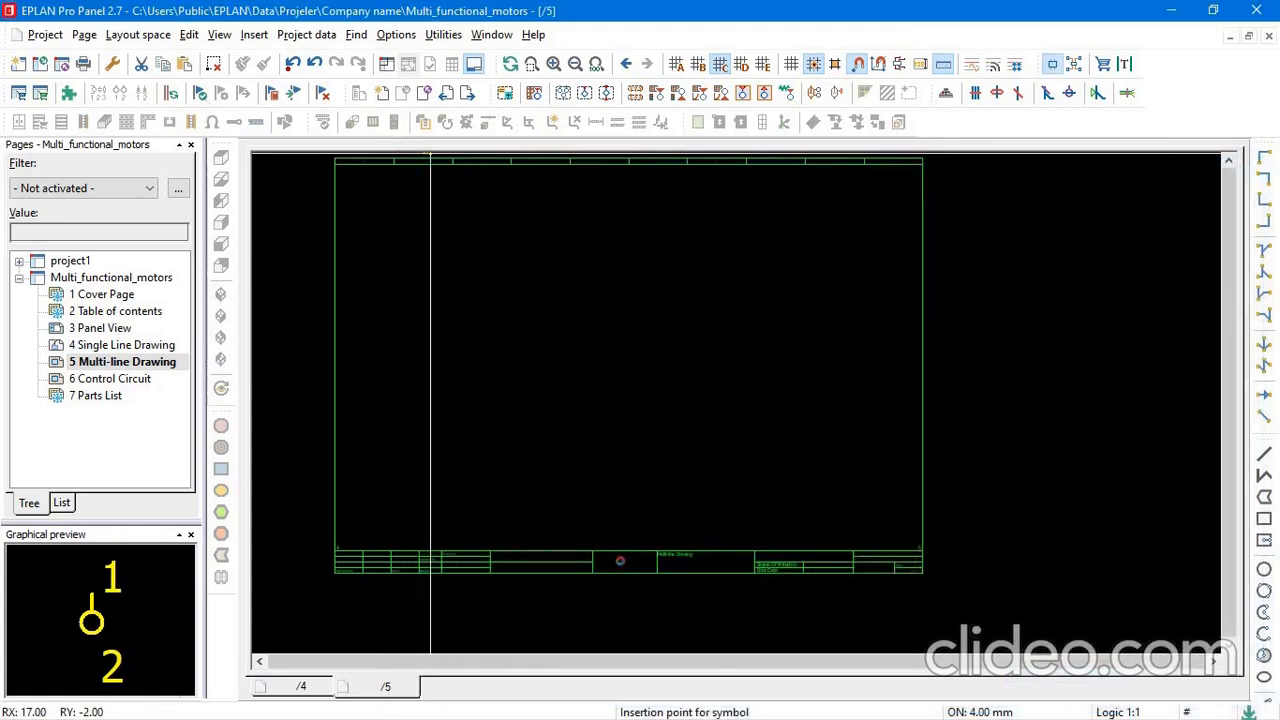
{"action": "left_click", "coordinate": [357, 511]}
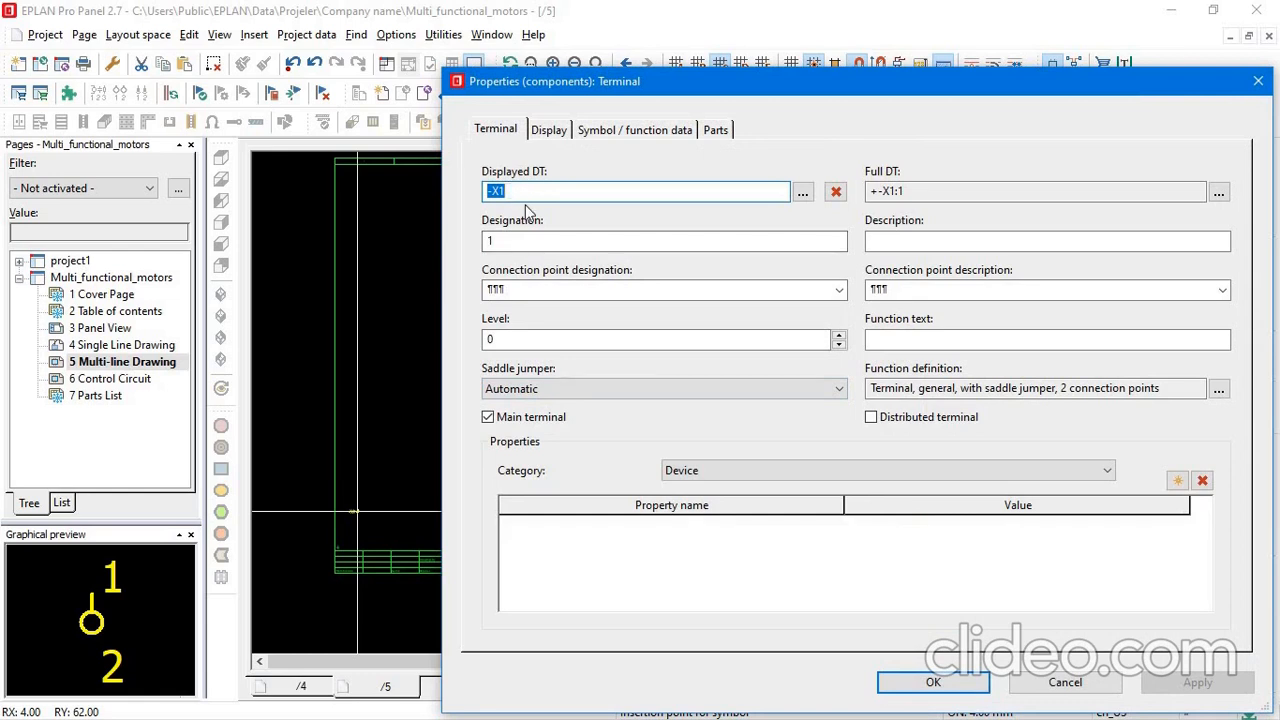
{"action": "left_click", "coordinate": [930, 684]}
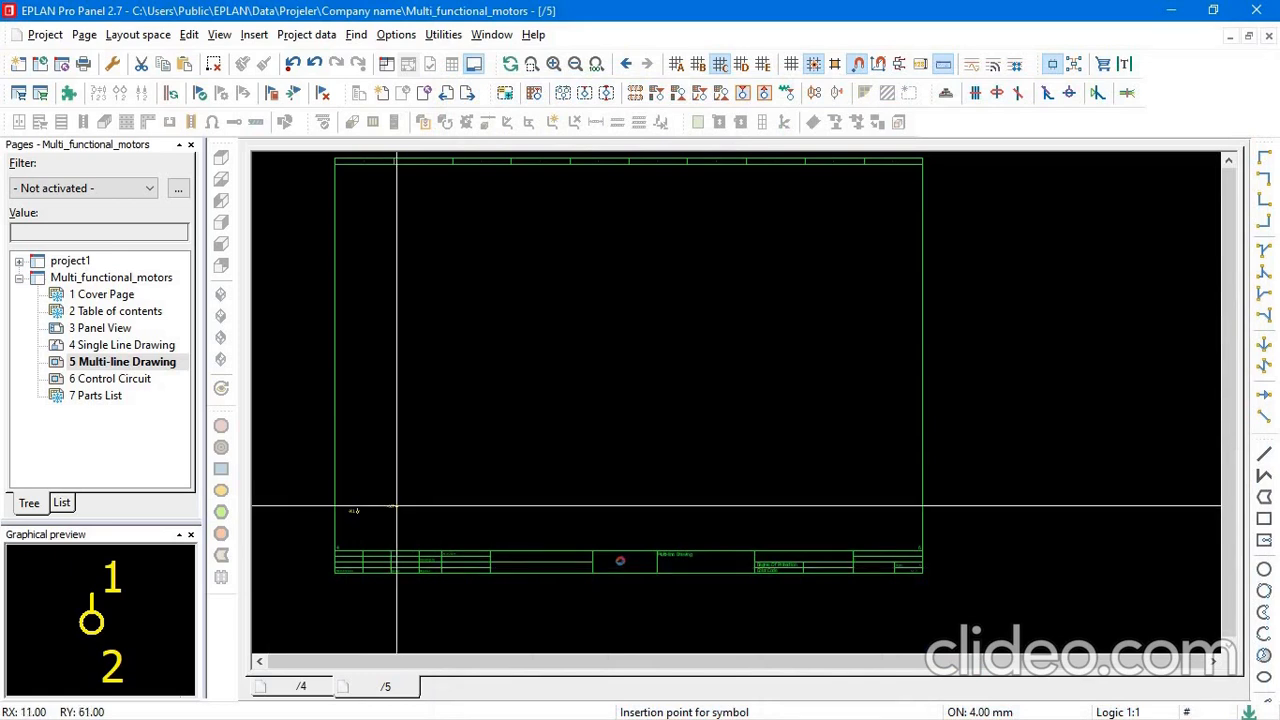
Place terminals 2, 3 and 4 of strip -X1 in a row to the right of terminal 1, two grid units apart.
{"action": "scroll", "coordinate": [335, 501], "scroll_direction": "up", "scroll_amount": 4}
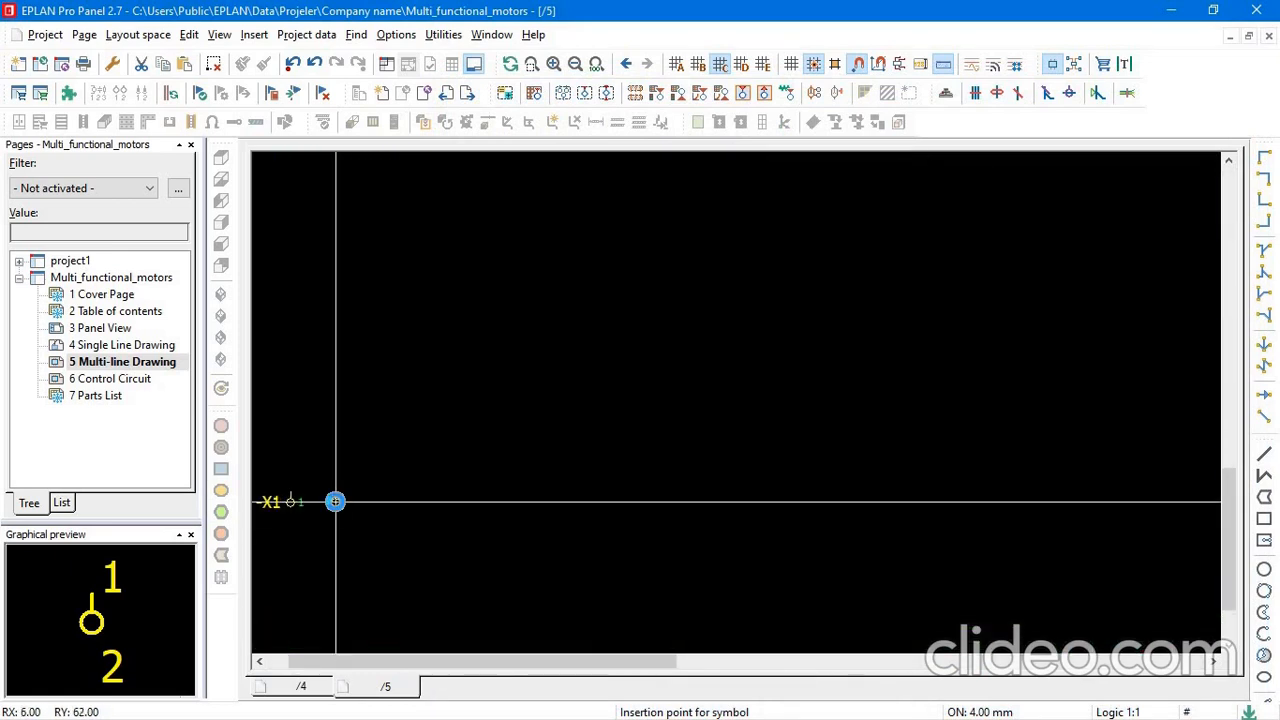
{"action": "left_click", "coordinate": [337, 501]}
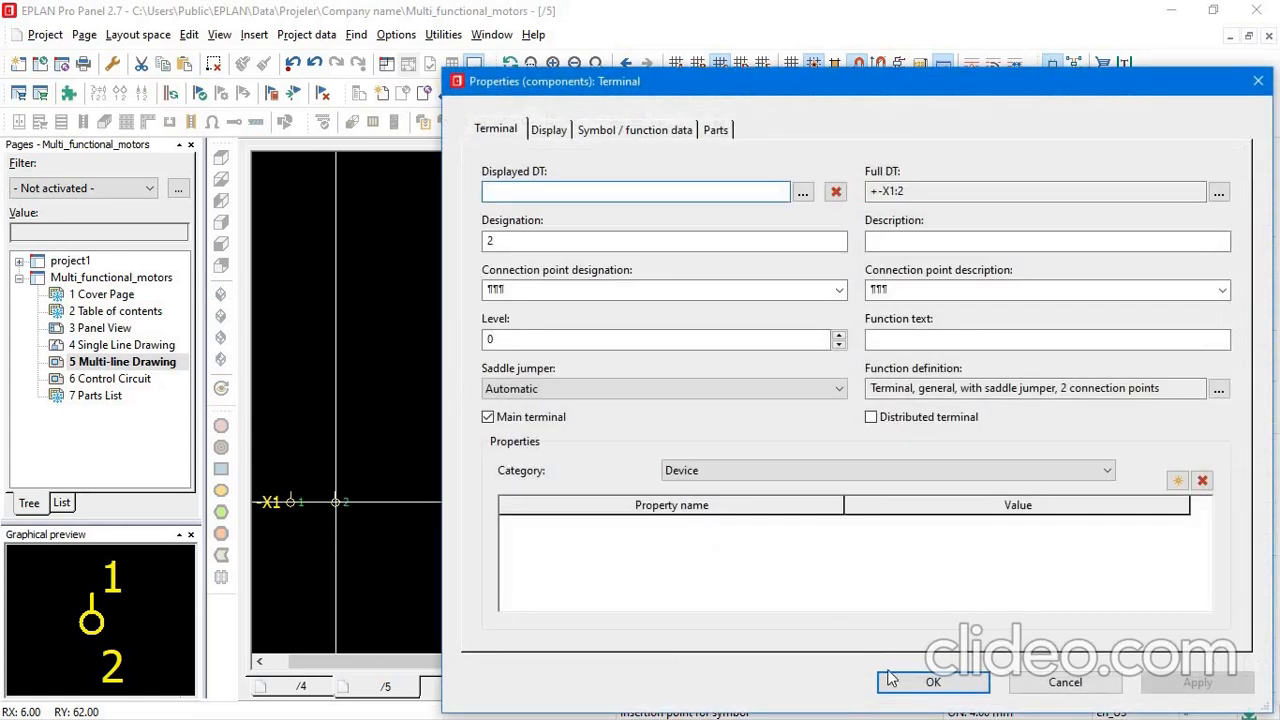
{"action": "left_click", "coordinate": [914, 682]}
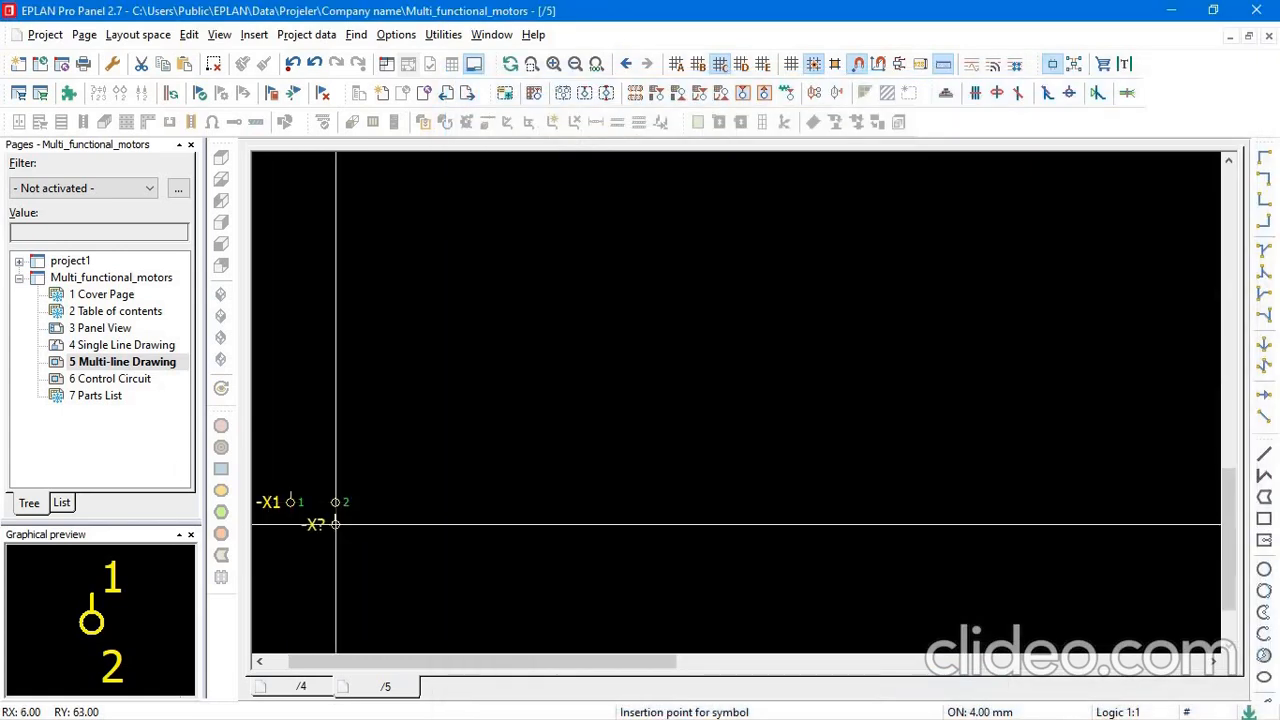
{"action": "left_click", "coordinate": [380, 502]}
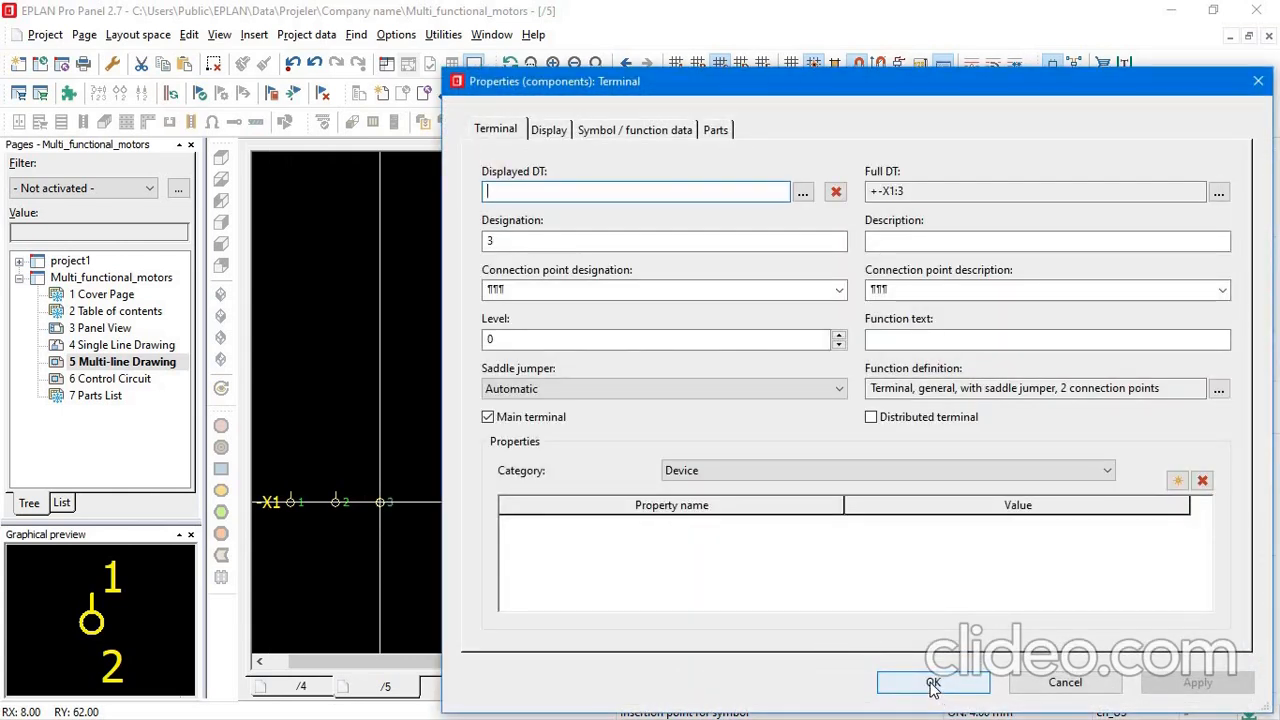
{"action": "left_click", "coordinate": [932, 684]}
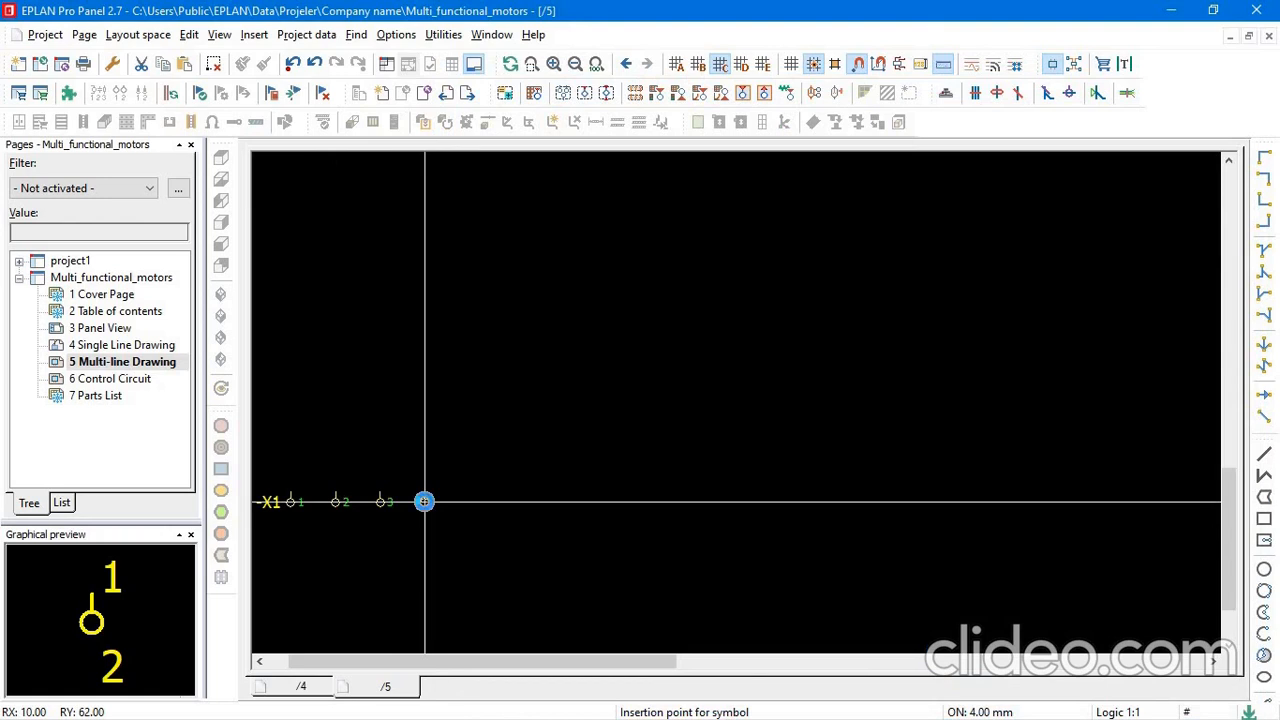
{"action": "left_click", "coordinate": [424, 501]}
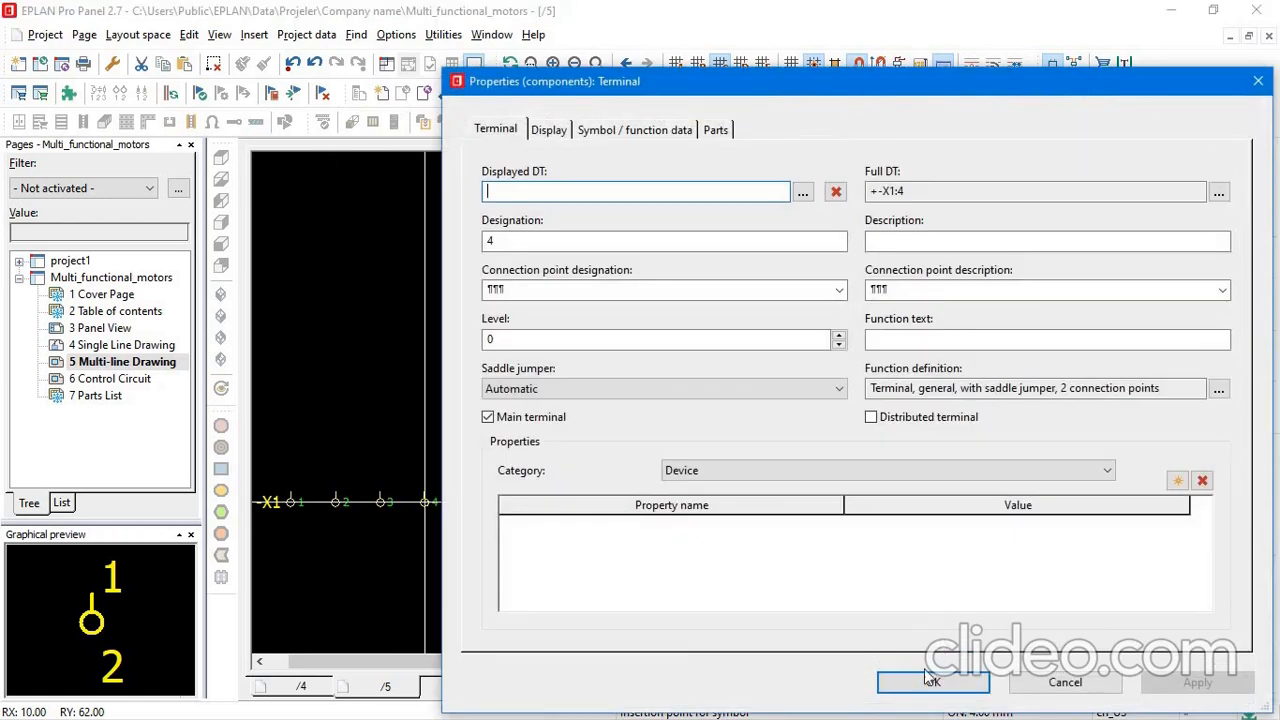
{"action": "left_click", "coordinate": [930, 680]}
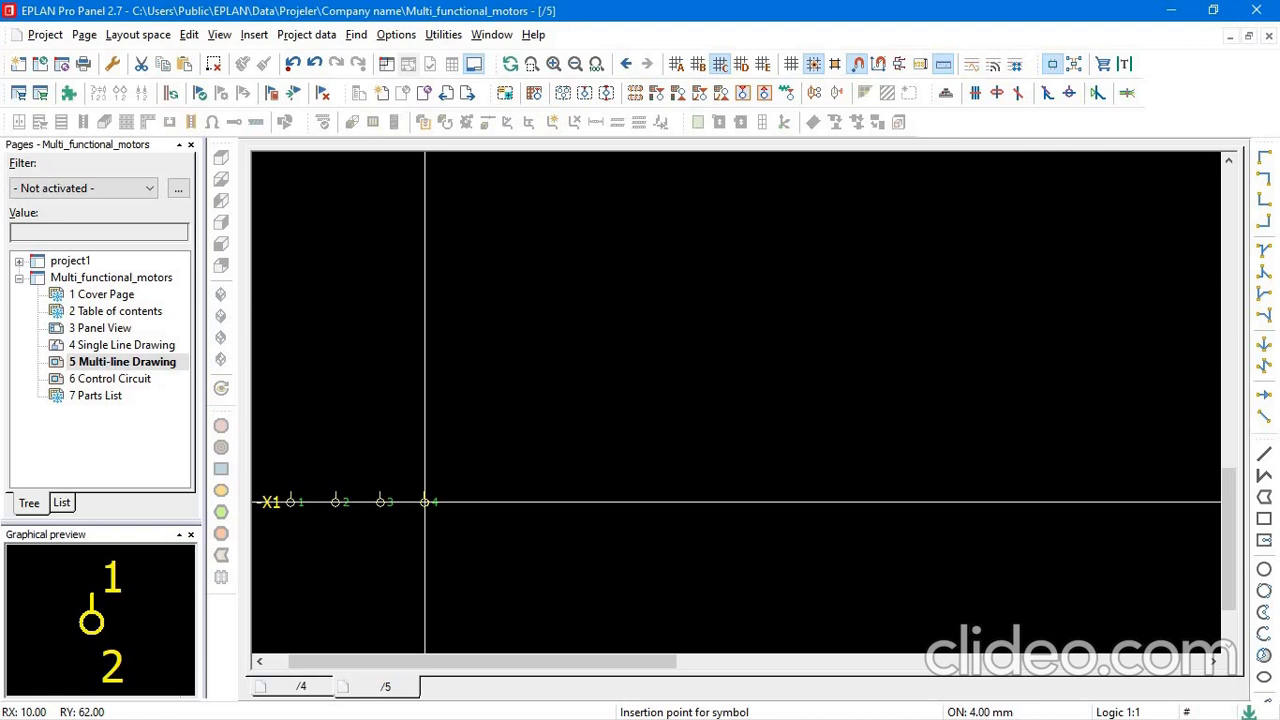
Place down-right angle symbols in a descending diagonal near the sheet's upper-left corner, above terminals 1, 2 and 3 of -X1.
{"action": "scroll", "coordinate": [463, 357], "scroll_direction": "down", "scroll_amount": 4}
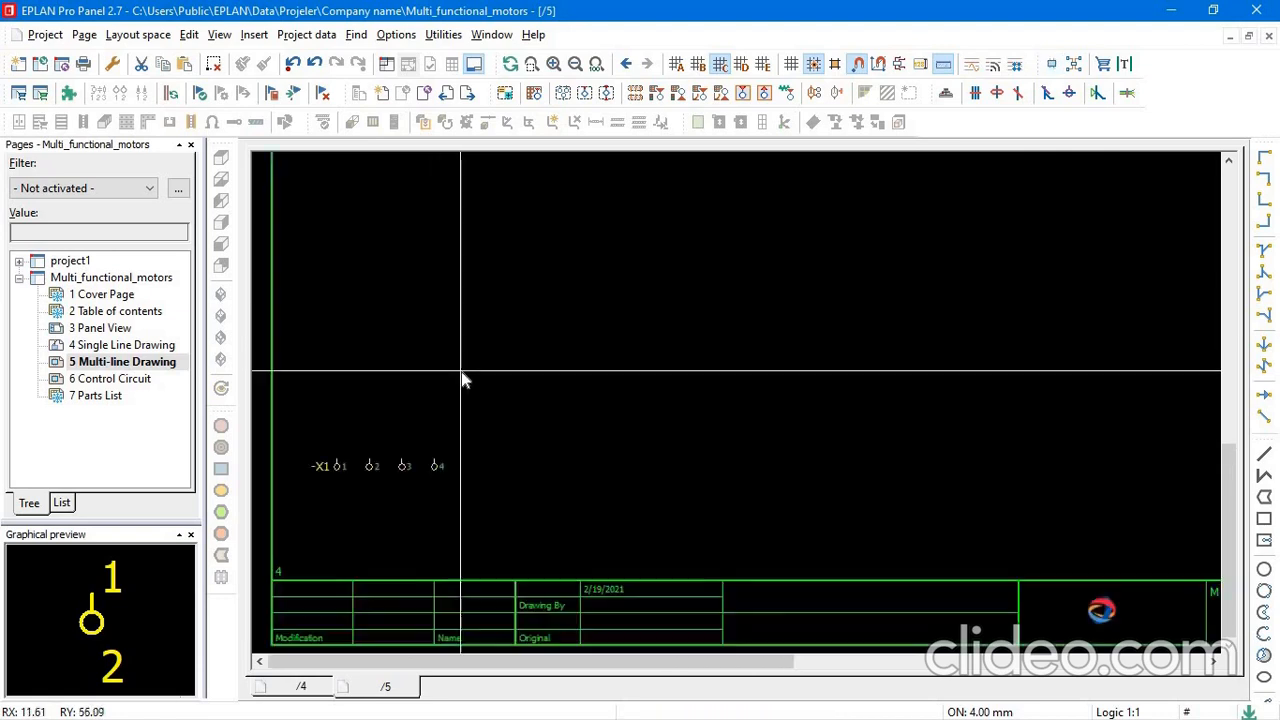
{"action": "middle_click_drag", "start_coordinate": [487, 500], "coordinate": [452, 531]}
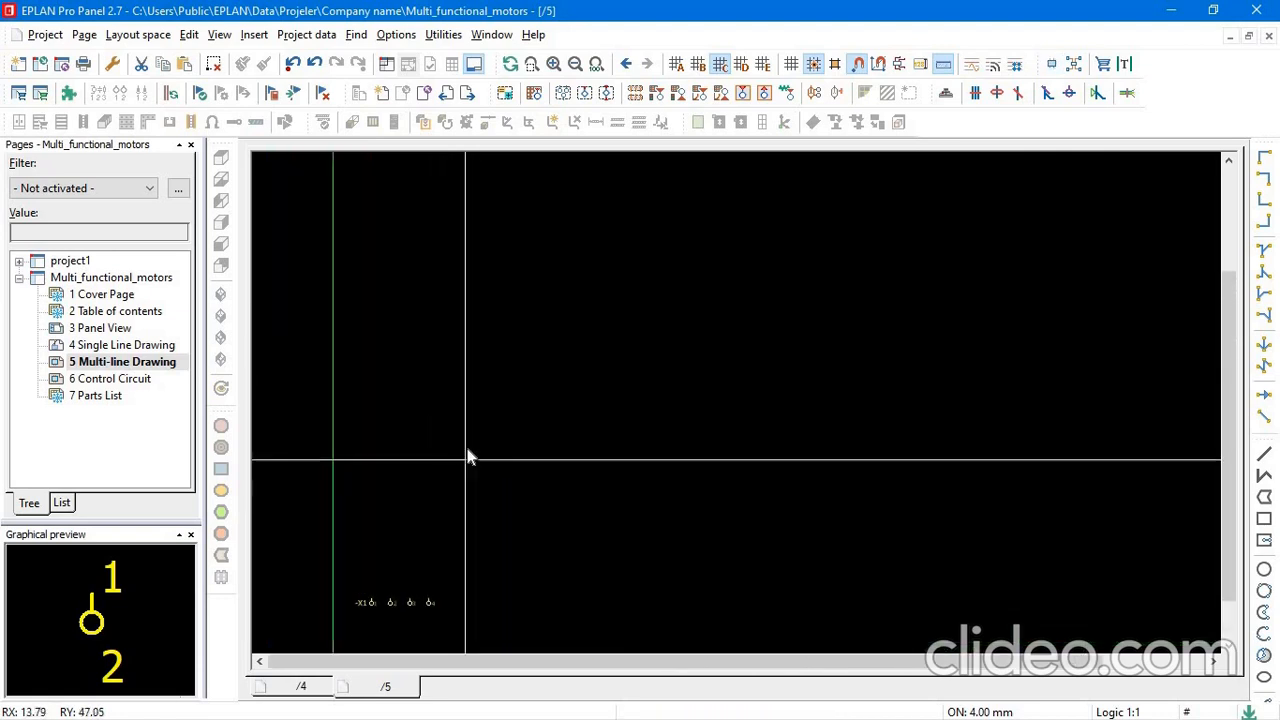
{"action": "scroll", "coordinate": [470, 455], "scroll_direction": "down", "scroll_amount": 3}
{"action": "scroll", "coordinate": [660, 241], "scroll_direction": "down", "scroll_amount": 3}
{"action": "middle_click_drag", "start_coordinate": [658, 241], "coordinate": [642, 362]}
{"action": "scroll", "coordinate": [1017, 198], "scroll_direction": "up", "scroll_amount": 1}
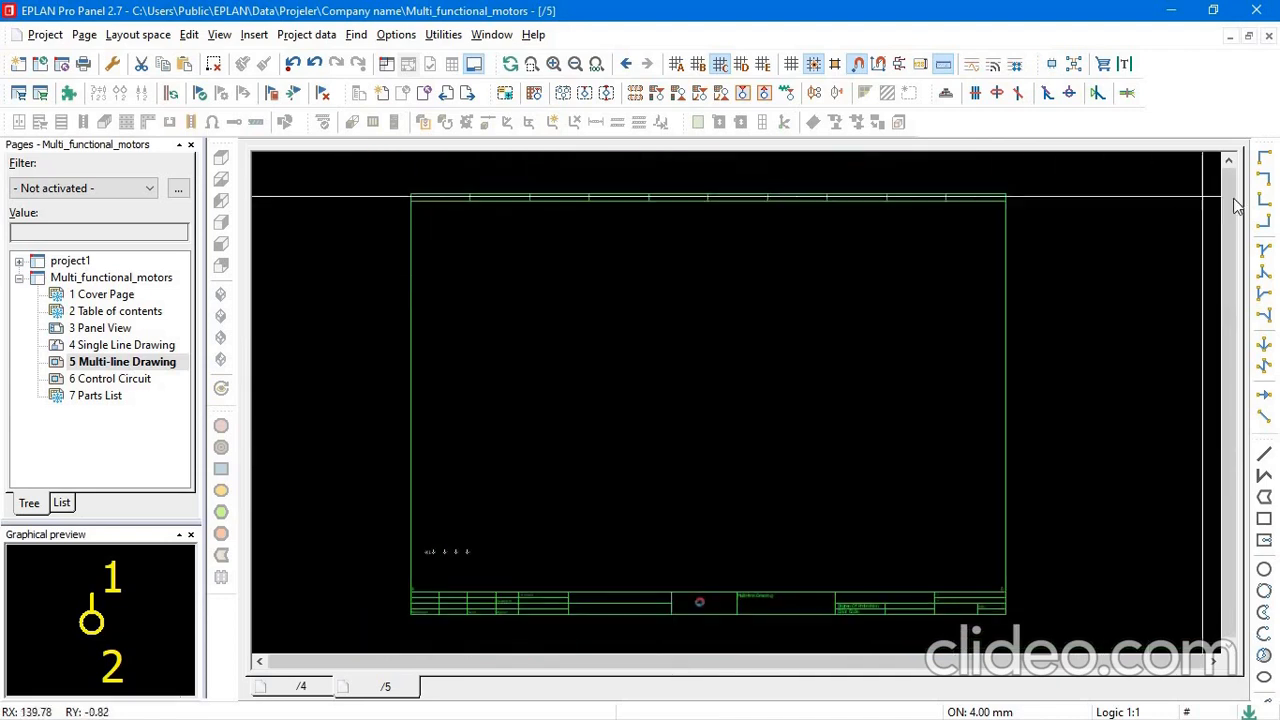
{"action": "left_click", "coordinate": [1265, 157]}
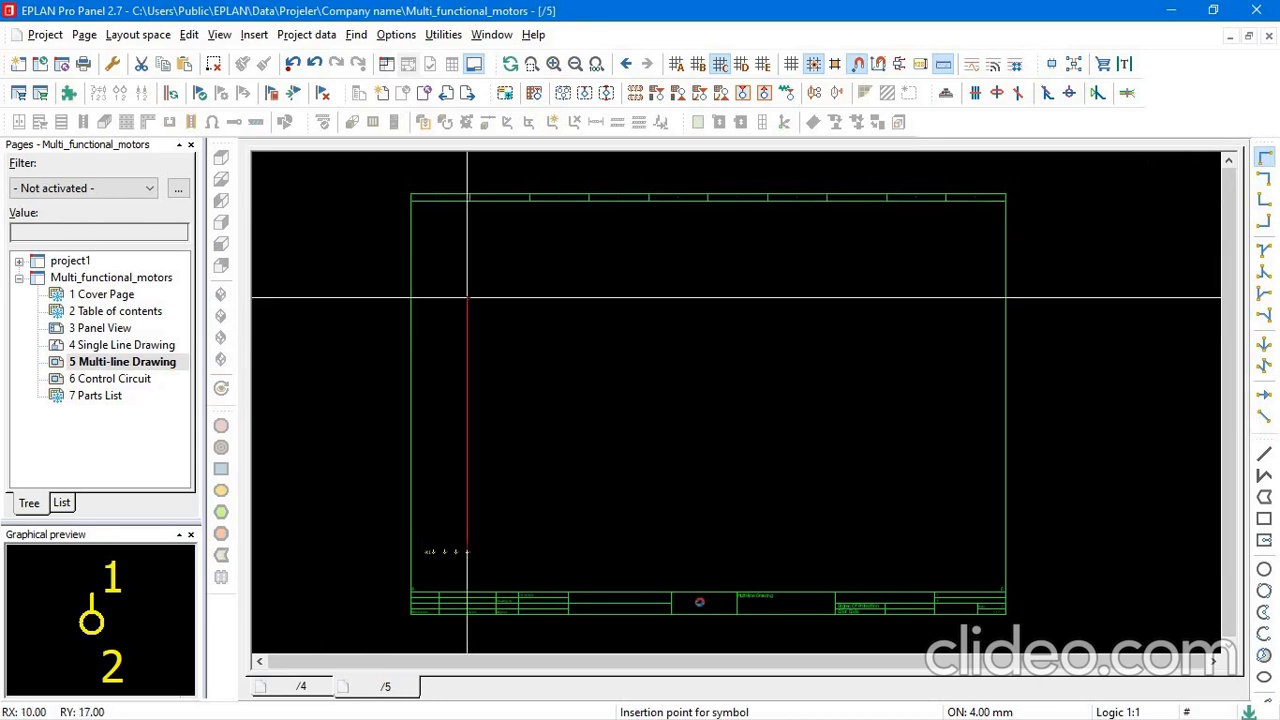
{"action": "scroll", "coordinate": [466, 297], "scroll_direction": "up", "scroll_amount": 1}
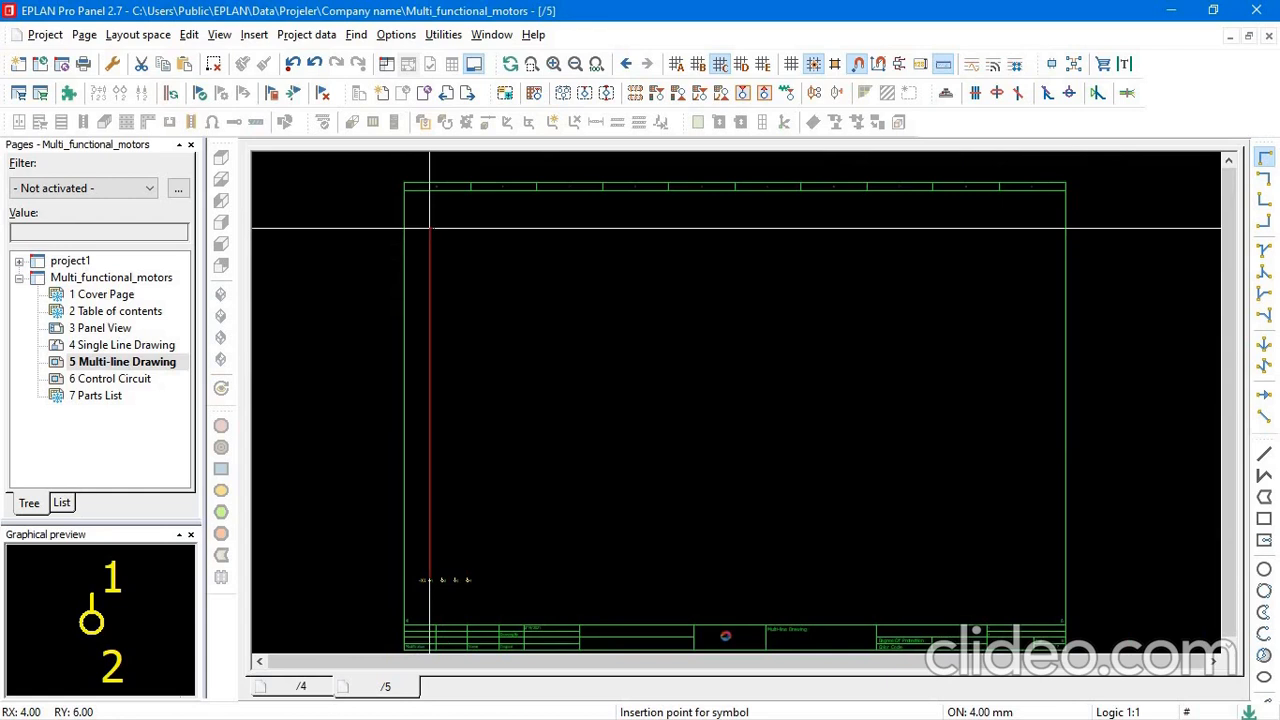
{"action": "left_click", "coordinate": [430, 228]}
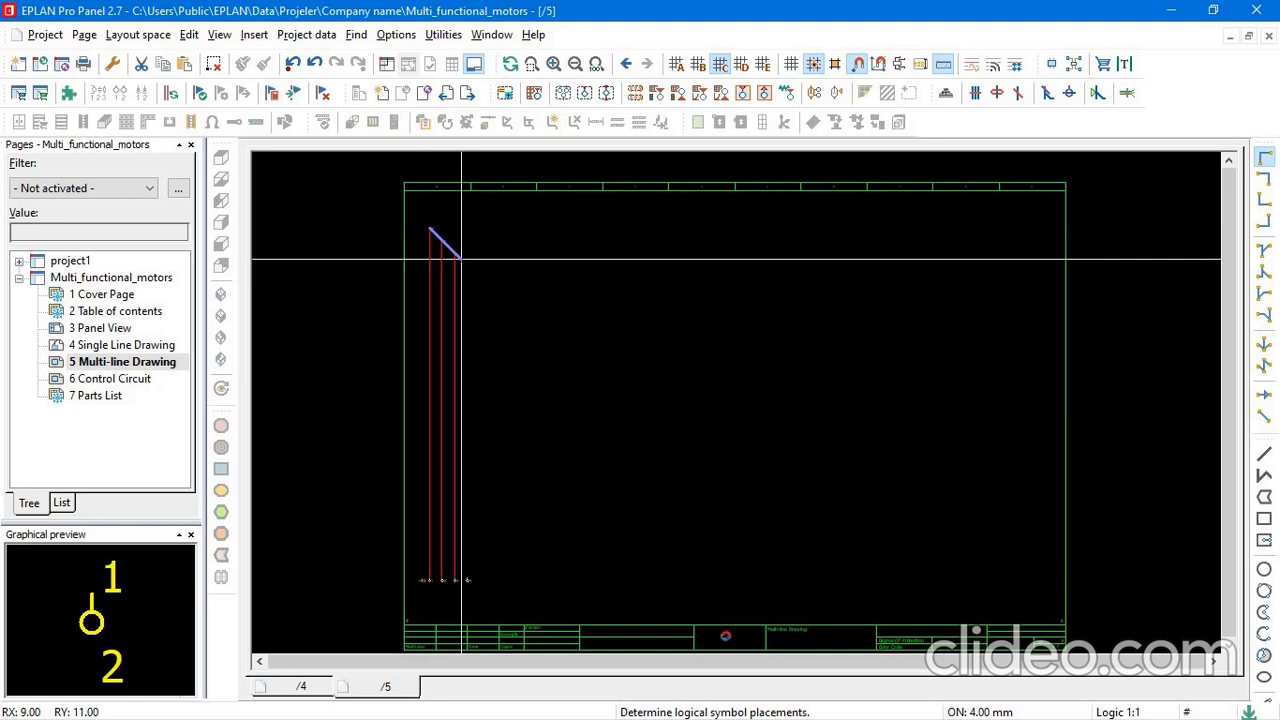
{"action": "left_click", "coordinate": [461, 258]}
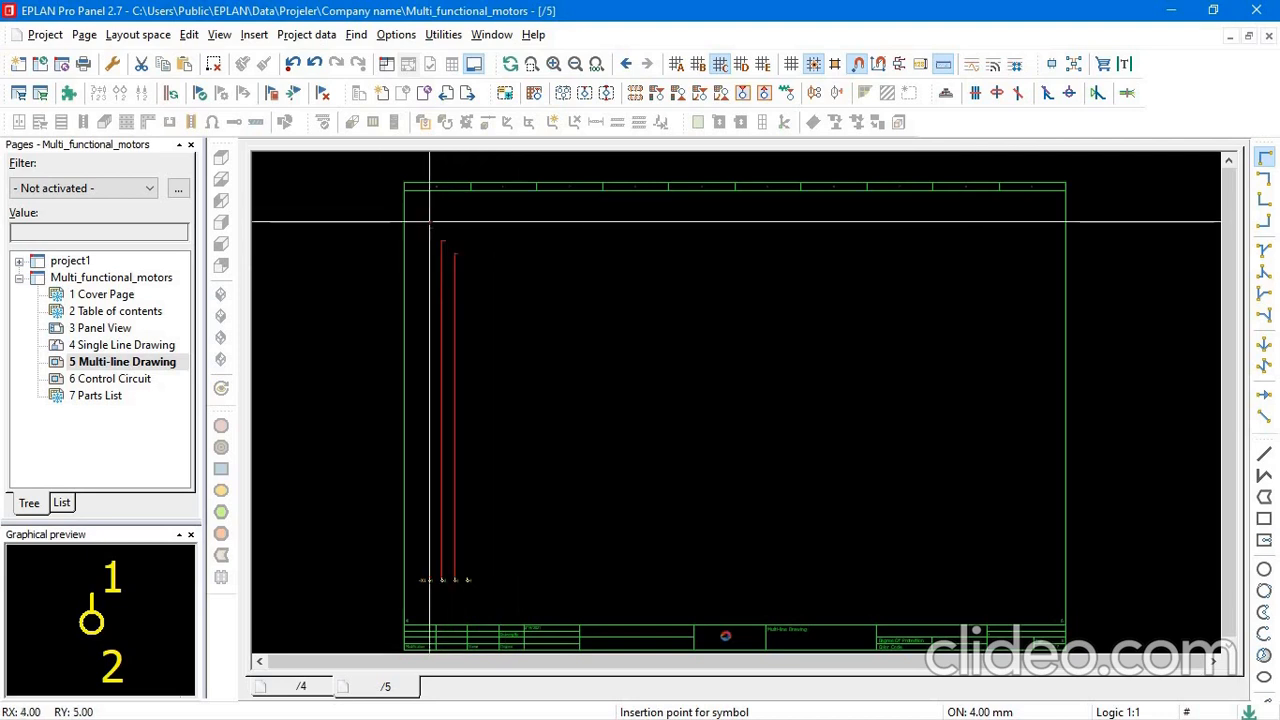
Insert an interruption point named L1 near the sheet's right edge, level with the angle above terminal 1.
{"action": "scroll", "coordinate": [455, 400], "scroll_direction": "up", "scroll_amount": 3}
{"action": "scroll", "coordinate": [455, 398], "scroll_direction": "down", "scroll_amount": 3}
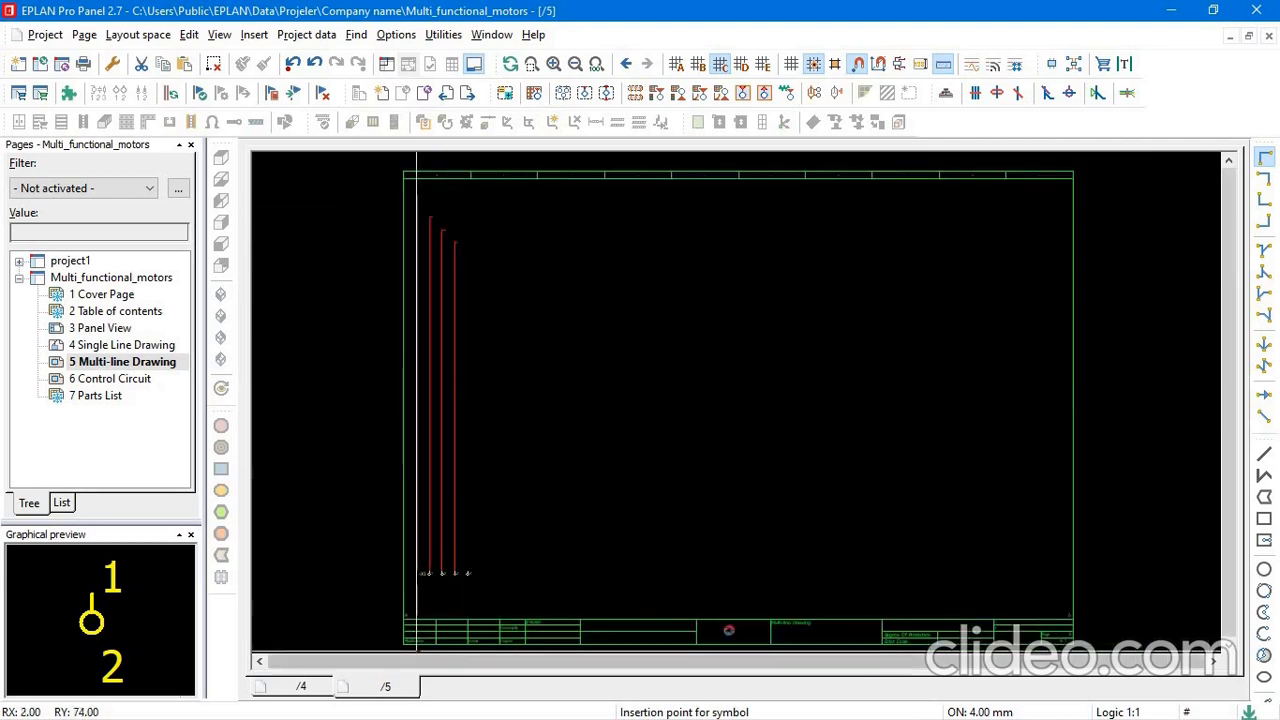
{"action": "scroll", "coordinate": [445, 590], "scroll_direction": "up", "scroll_amount": 2}
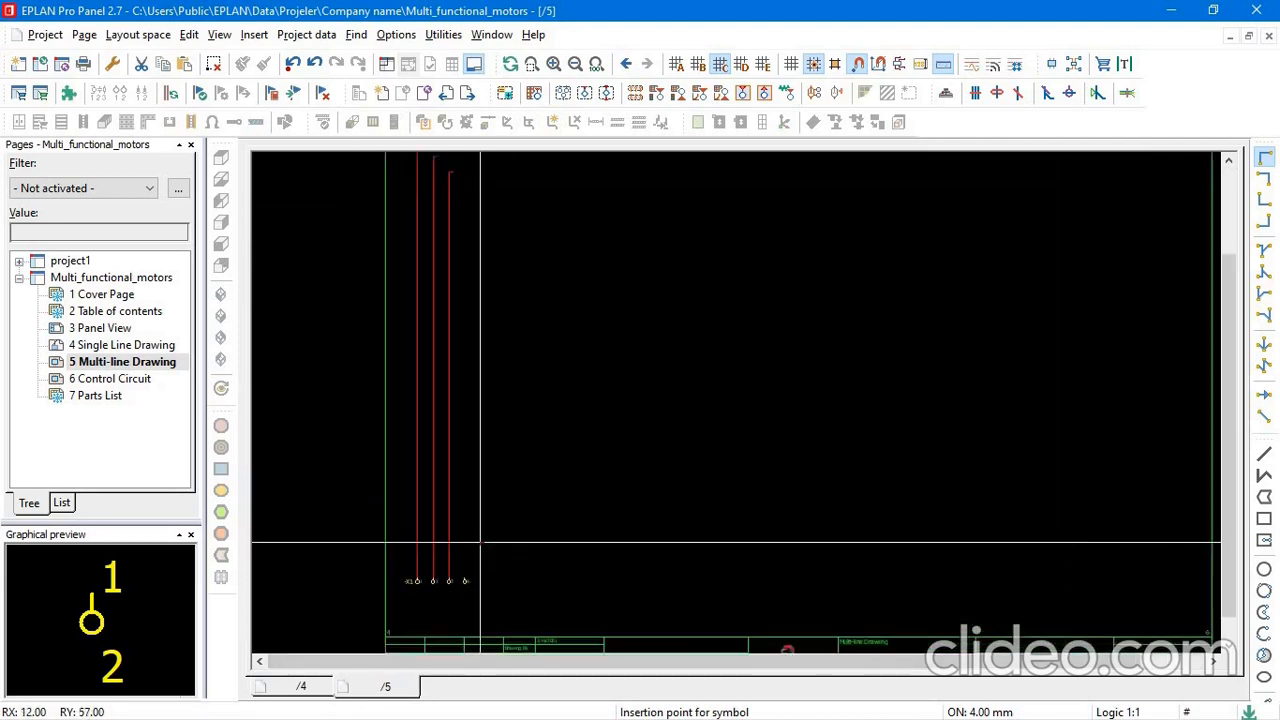
{"action": "scroll", "coordinate": [456, 615], "scroll_direction": "up", "scroll_amount": 3}
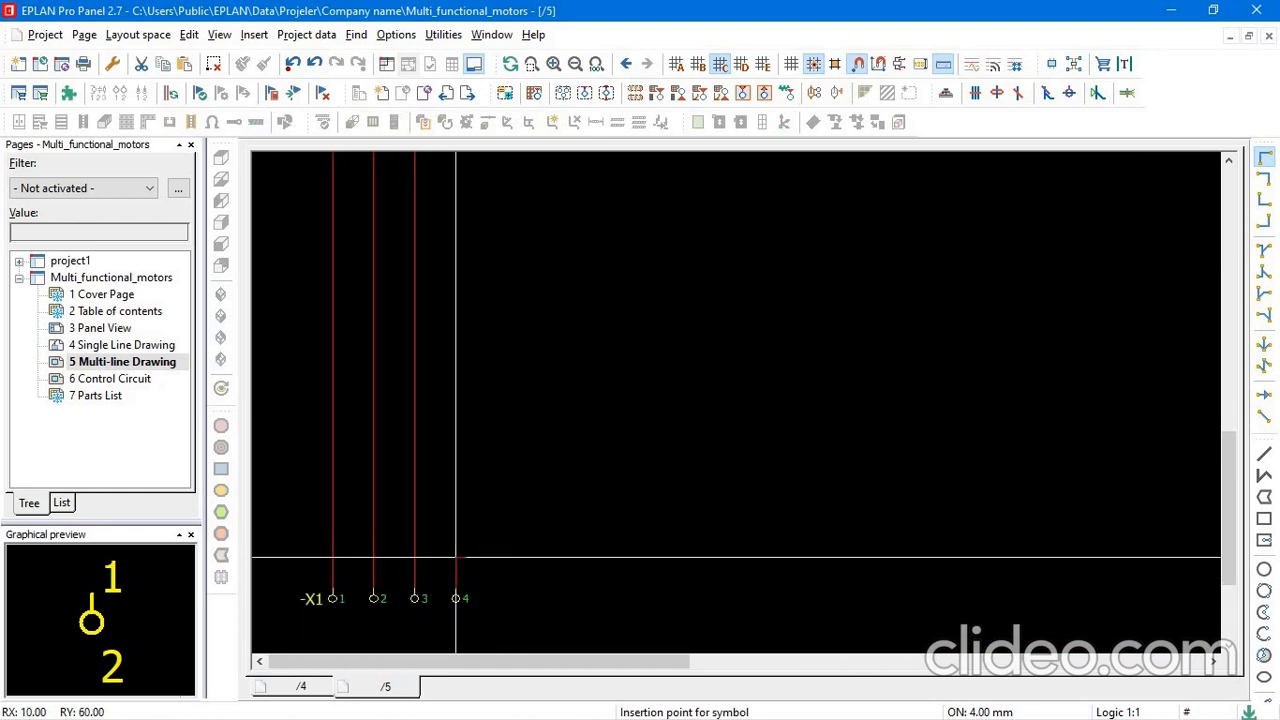
{"action": "scroll", "coordinate": [457, 557], "scroll_direction": "down", "scroll_amount": 3}
{"action": "scroll", "coordinate": [541, 548], "scroll_direction": "down", "scroll_amount": 3}
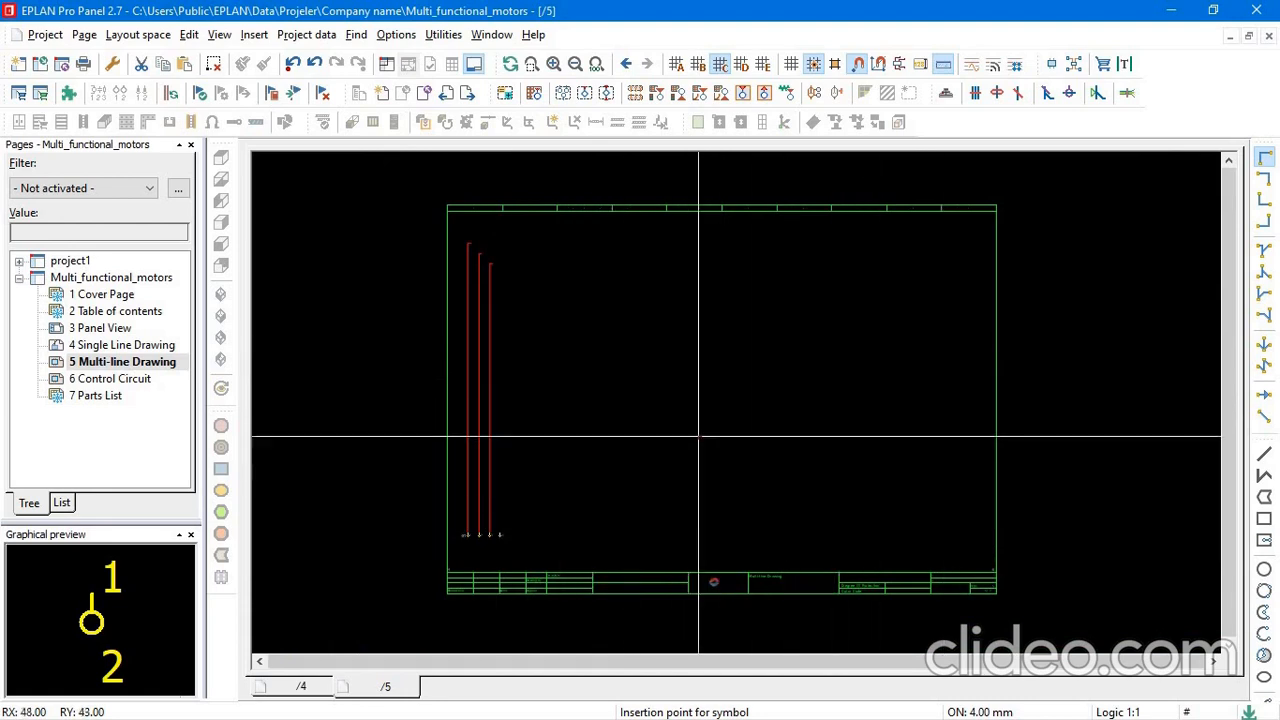
{"action": "left_click", "coordinate": [1264, 397]}
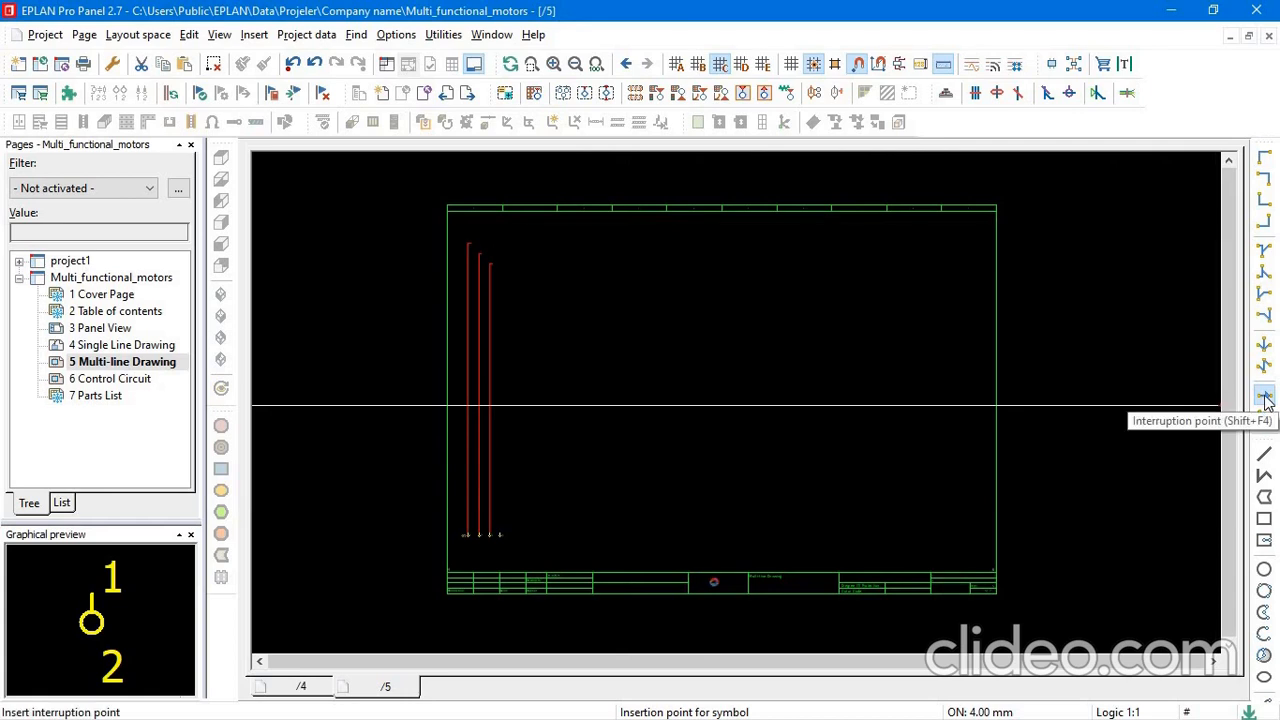
{"action": "left_click", "coordinate": [960, 242]}
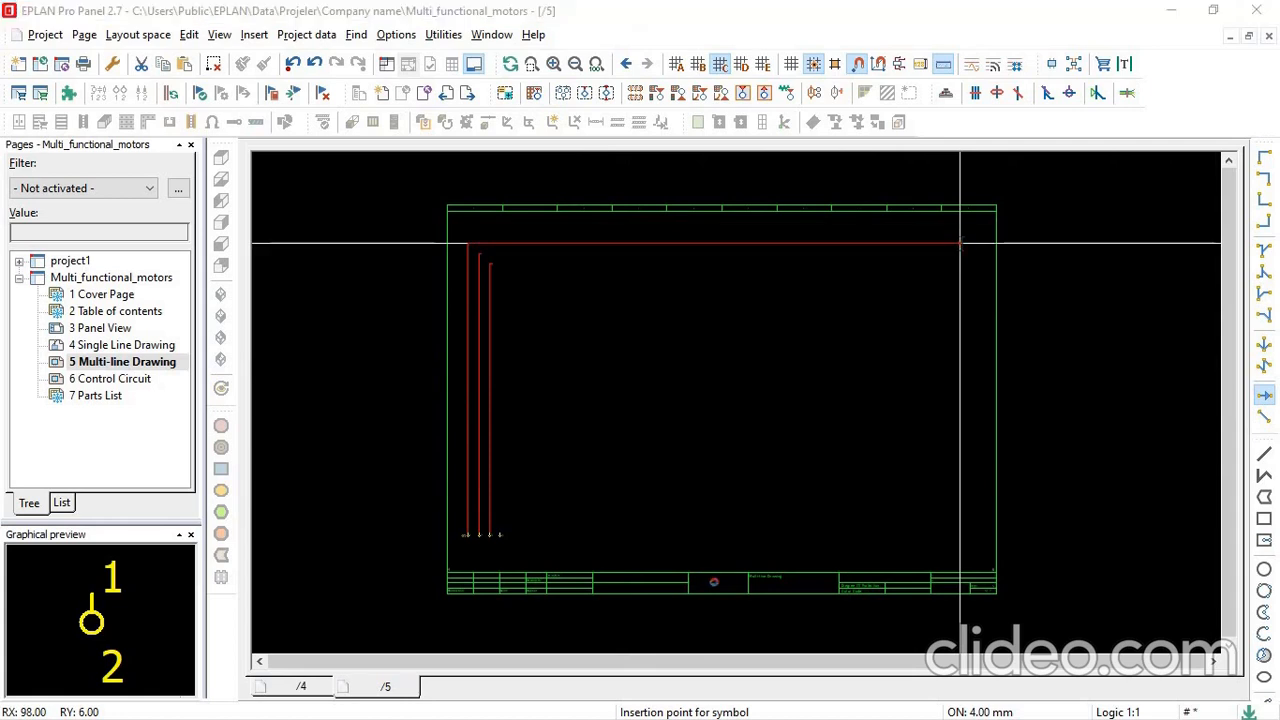
{"action": "type", "text": "L1"}
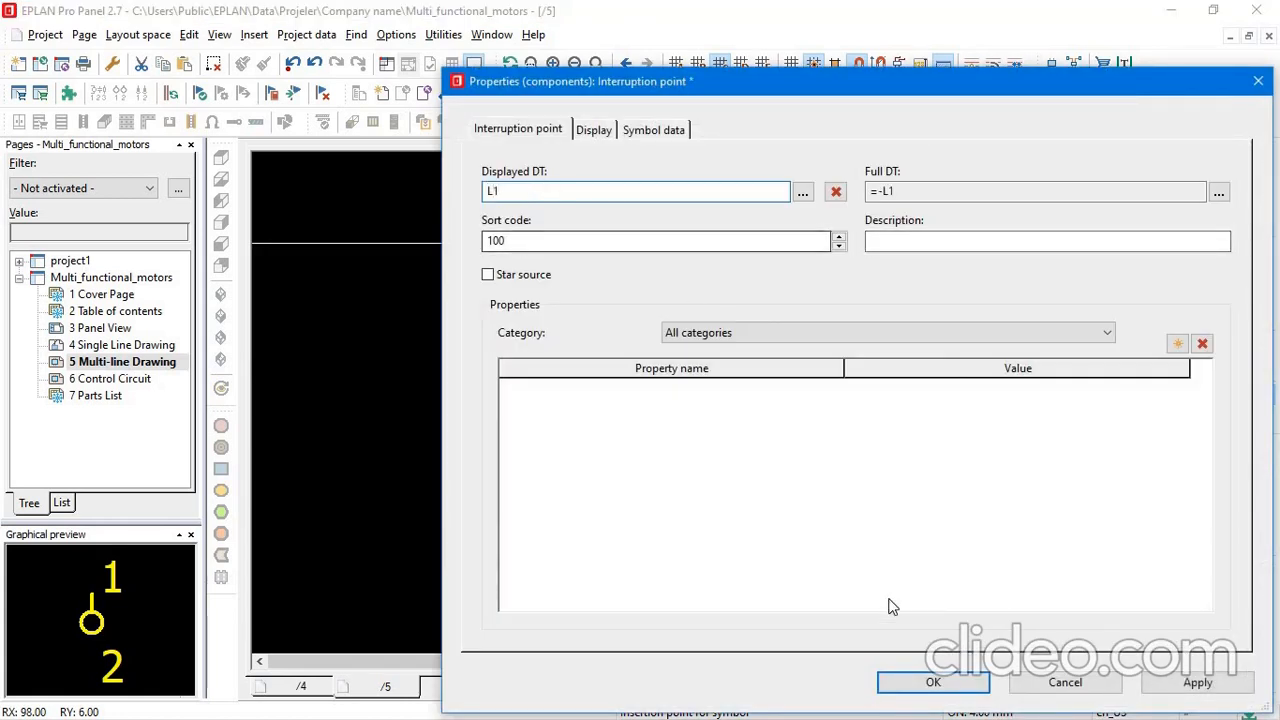
{"action": "left_click", "coordinate": [930, 683]}
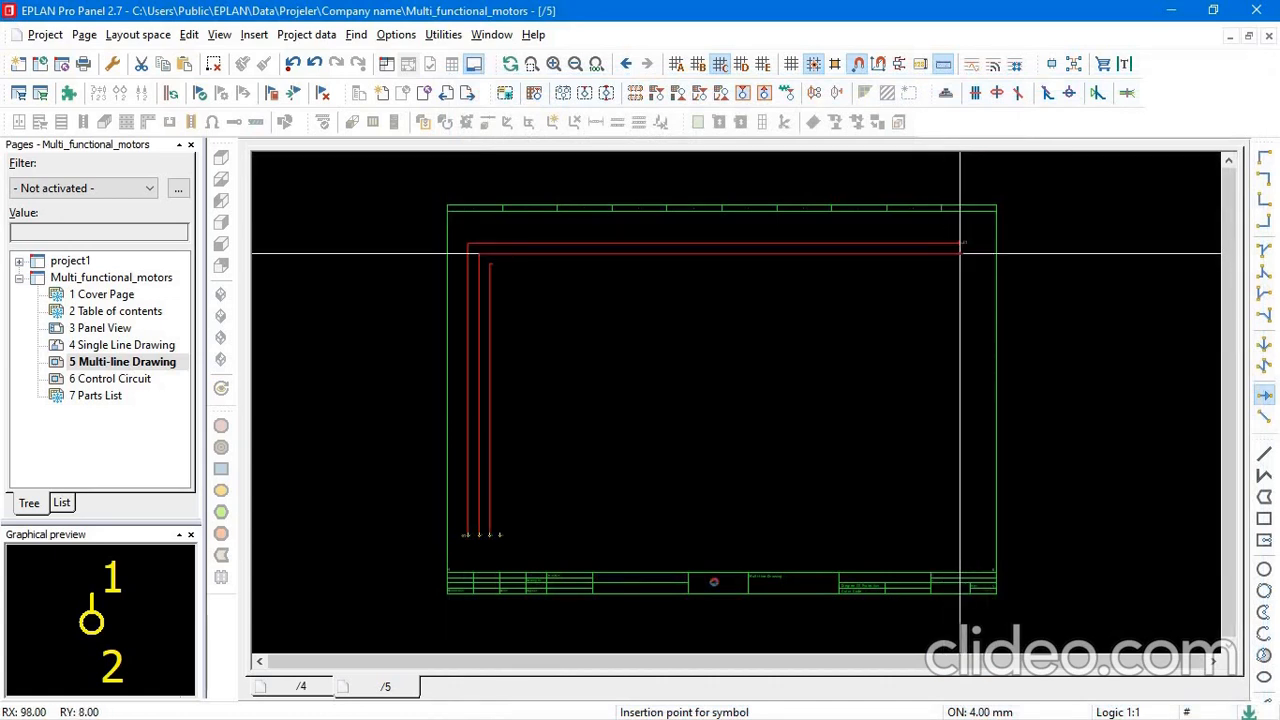
Add interruption points L2 and L3 directly below L1, in line with the angles above terminals 2 and 3.
{"action": "left_click", "coordinate": [960, 252]}
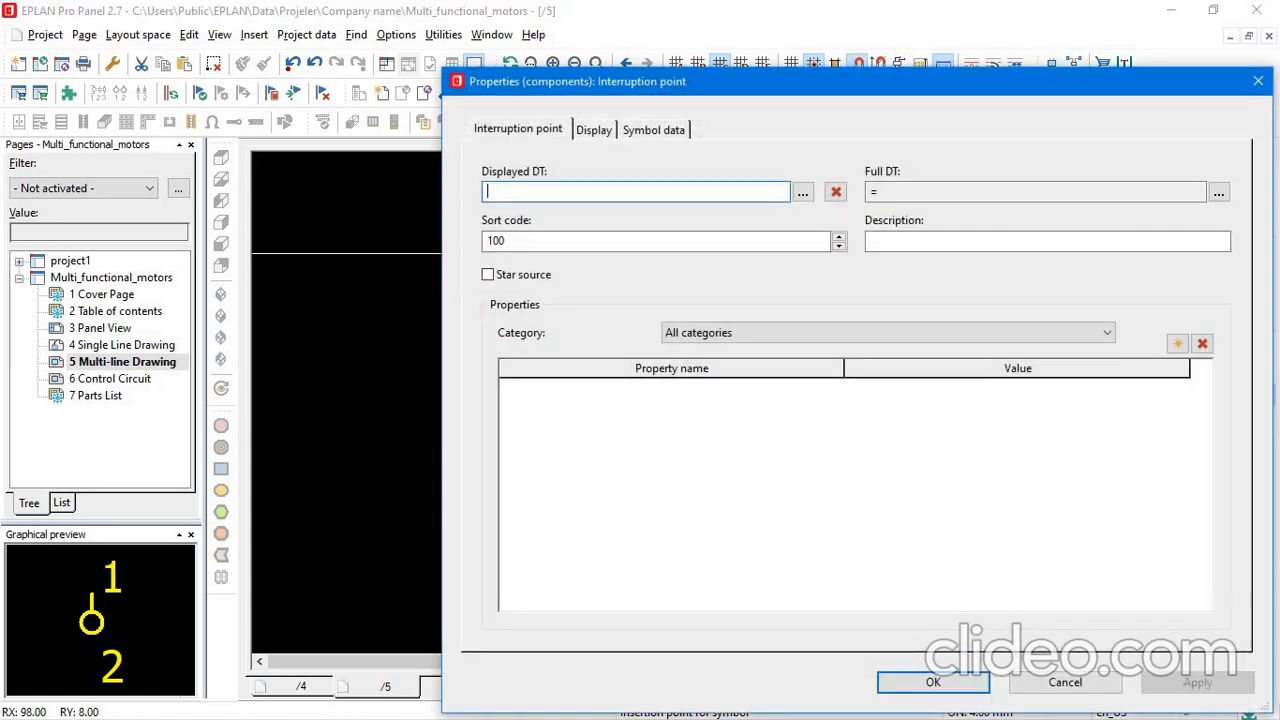
{"action": "type", "text": "2"}
{"action": "key", "text": "Return"}
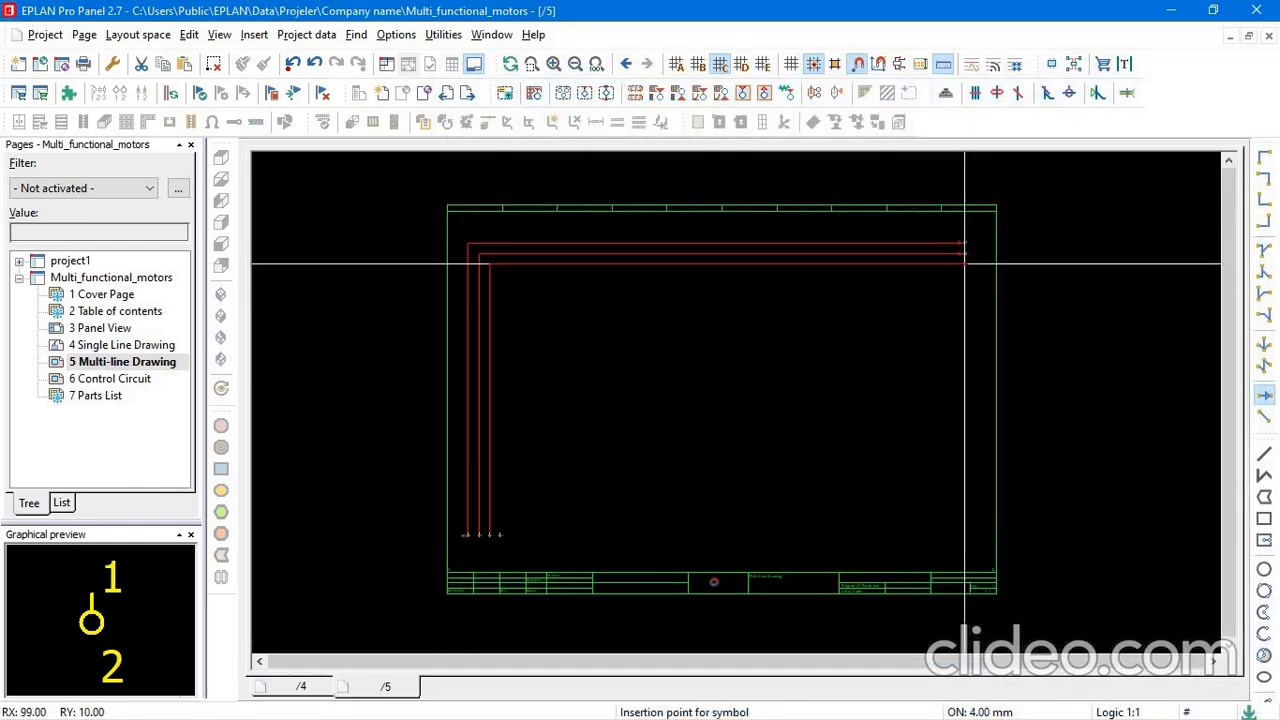
{"action": "left_click", "coordinate": [960, 263]}
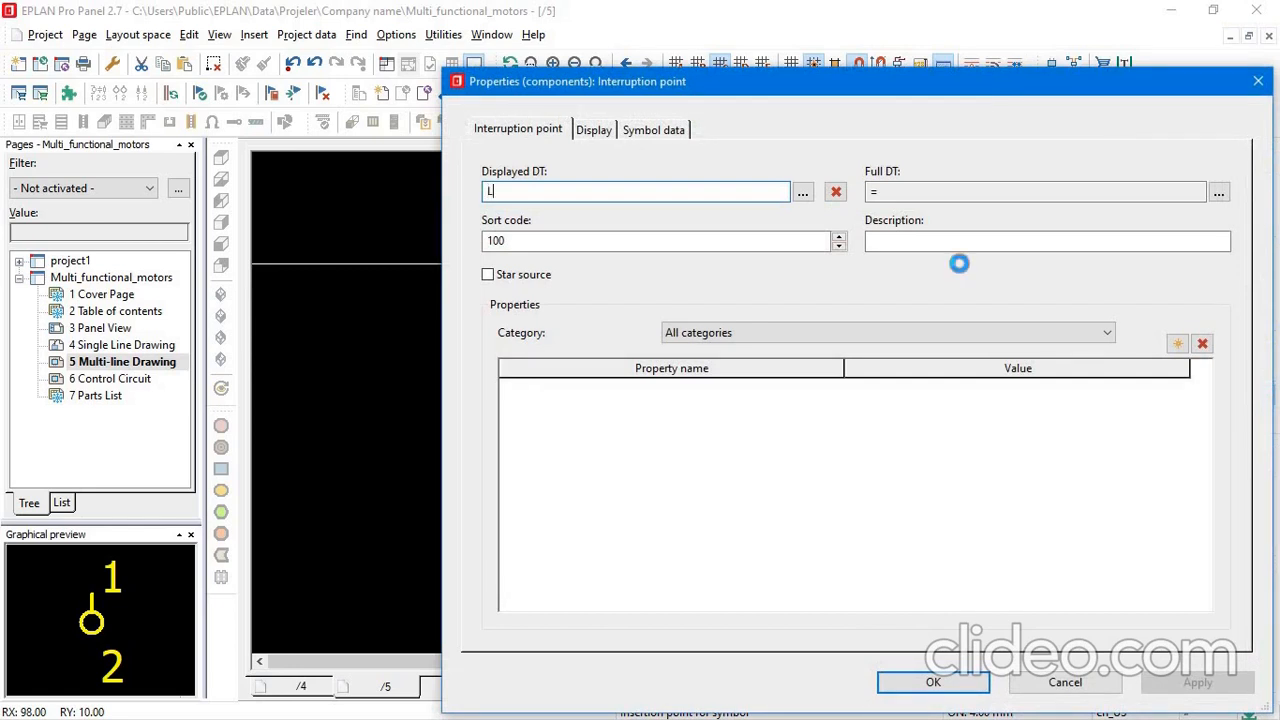
{"action": "key", "text": "Return"}
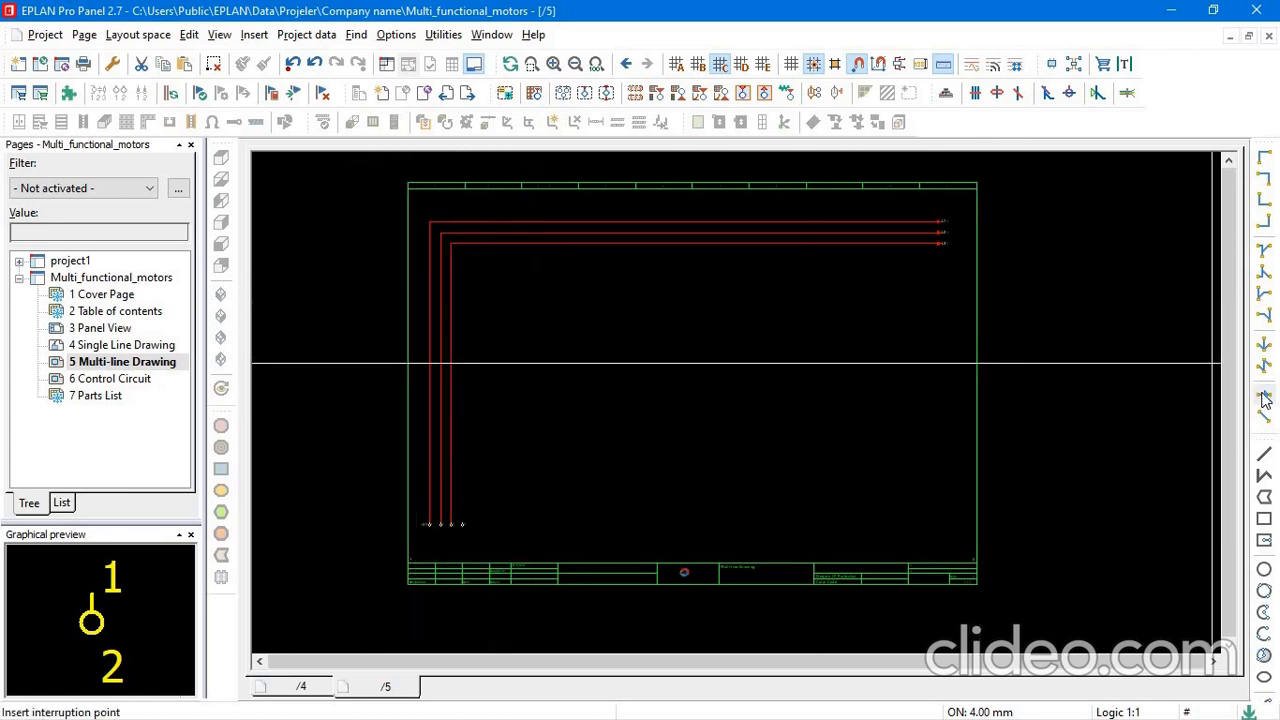
Draw the PE line from terminal 4 of -X1 with a down-right angle and an interruption point named PE near the sheet's right edge.
{"action": "left_click", "coordinate": [1264, 157]}
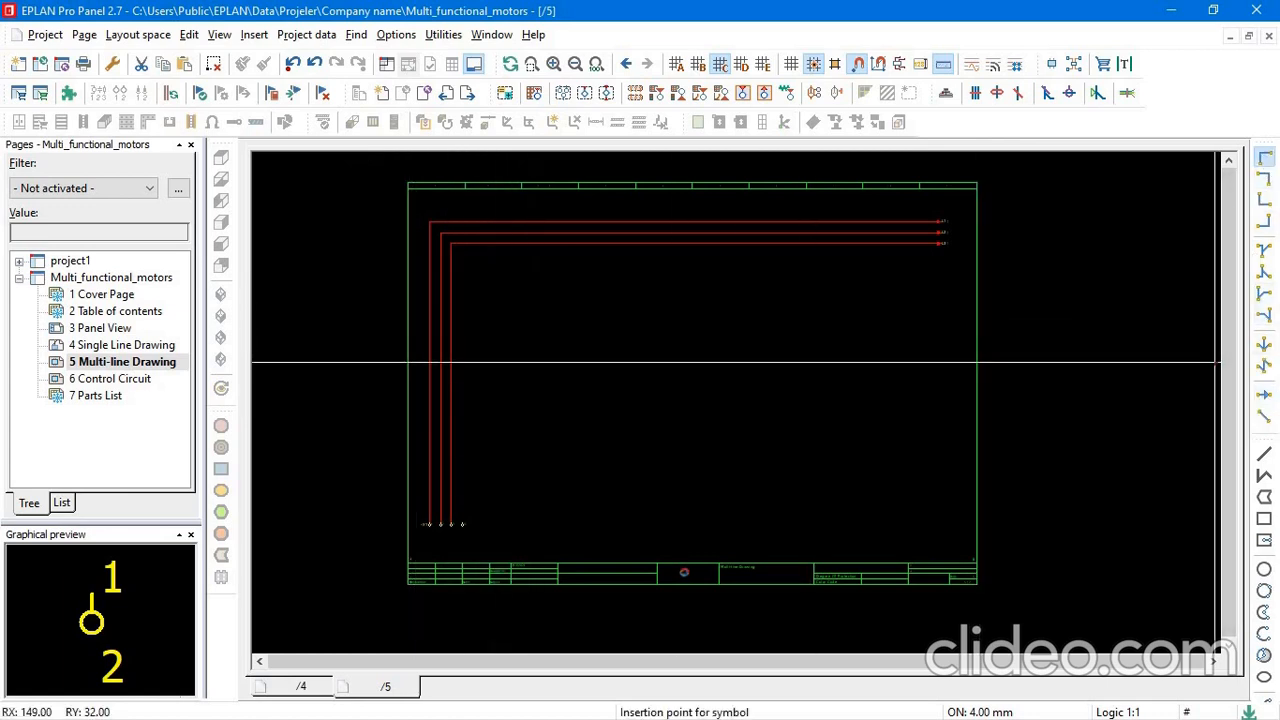
{"action": "left_click", "coordinate": [462, 477]}
{"action": "left_click", "coordinate": [1262, 397]}
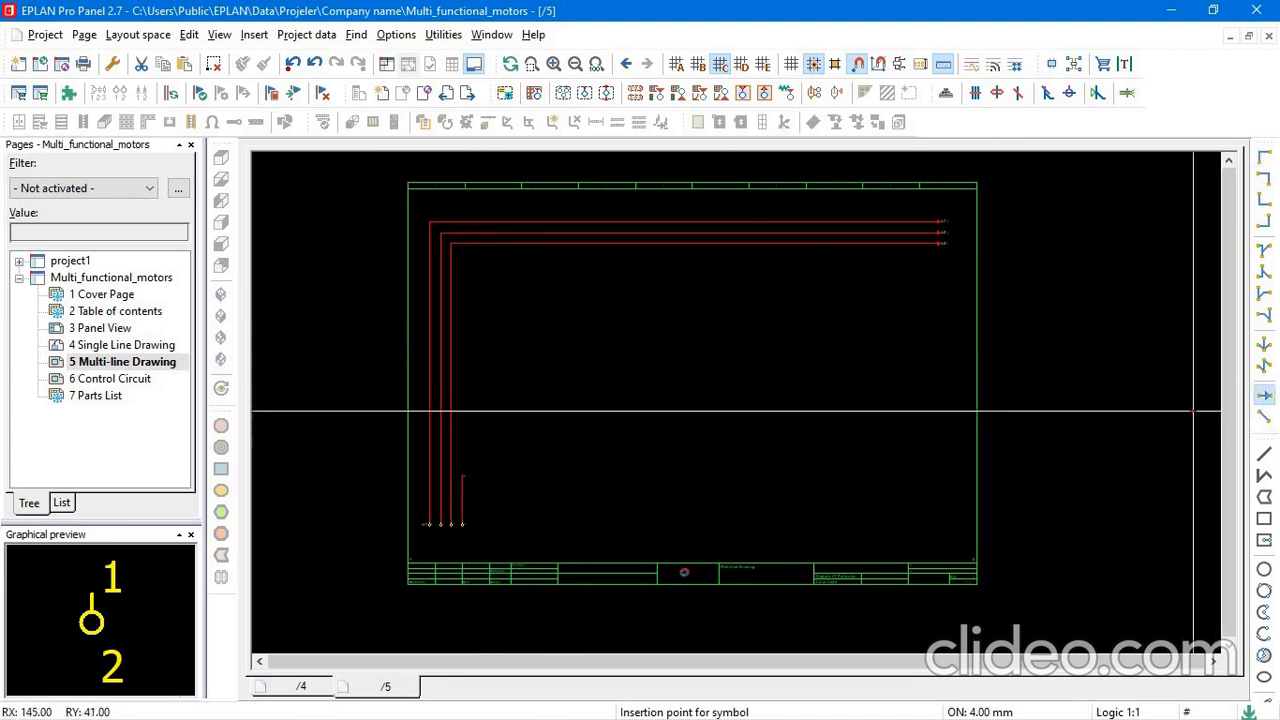
{"action": "left_click", "coordinate": [938, 475]}
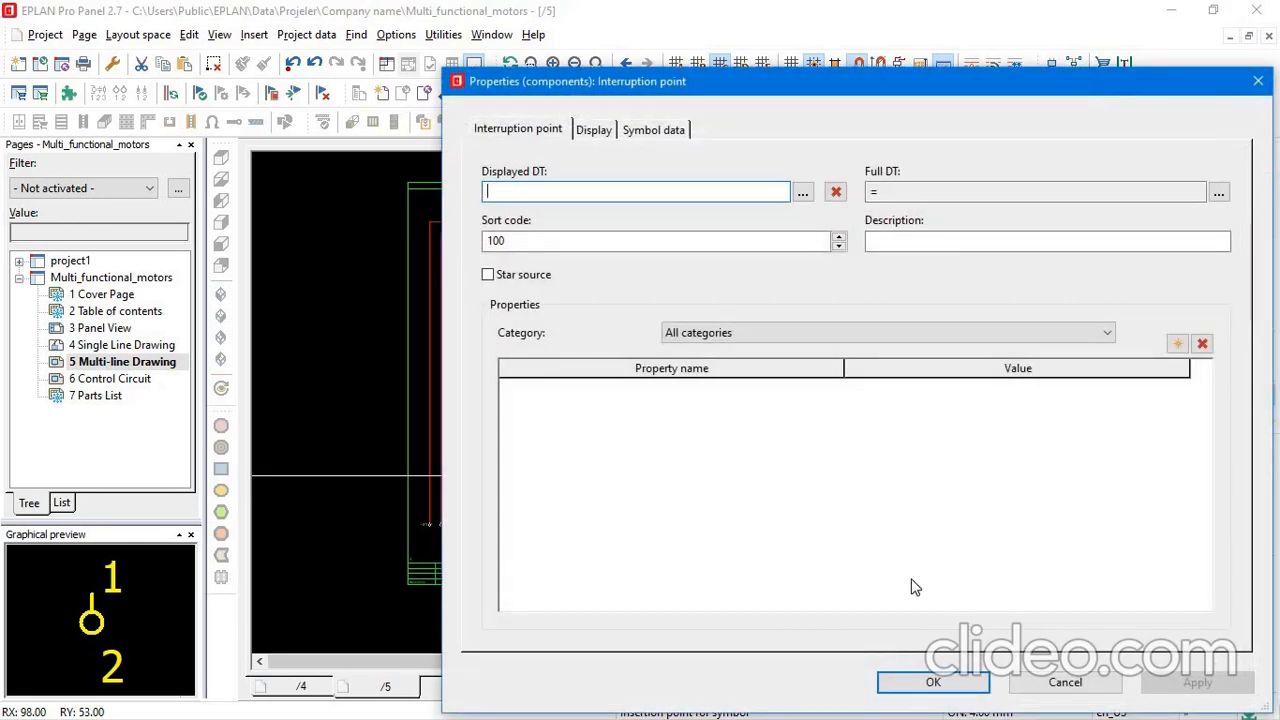
{"action": "type", "text": "PE"}
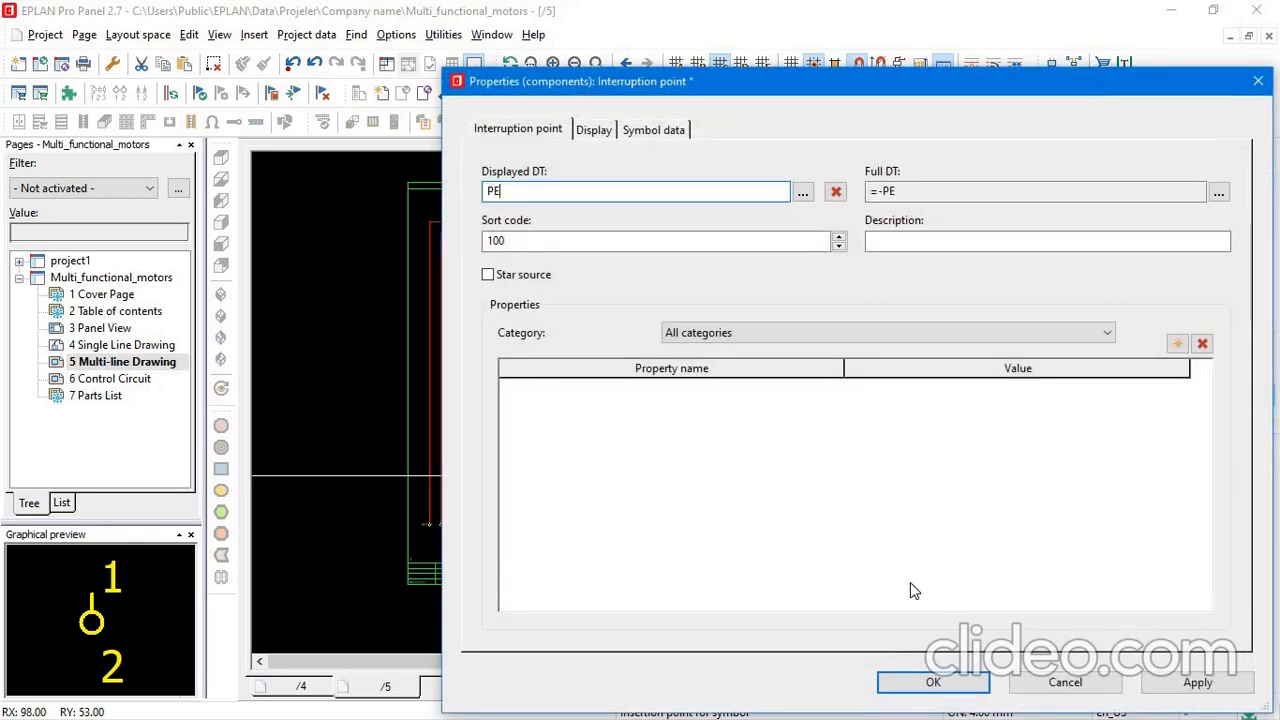
{"action": "left_click", "coordinate": [931, 683]}
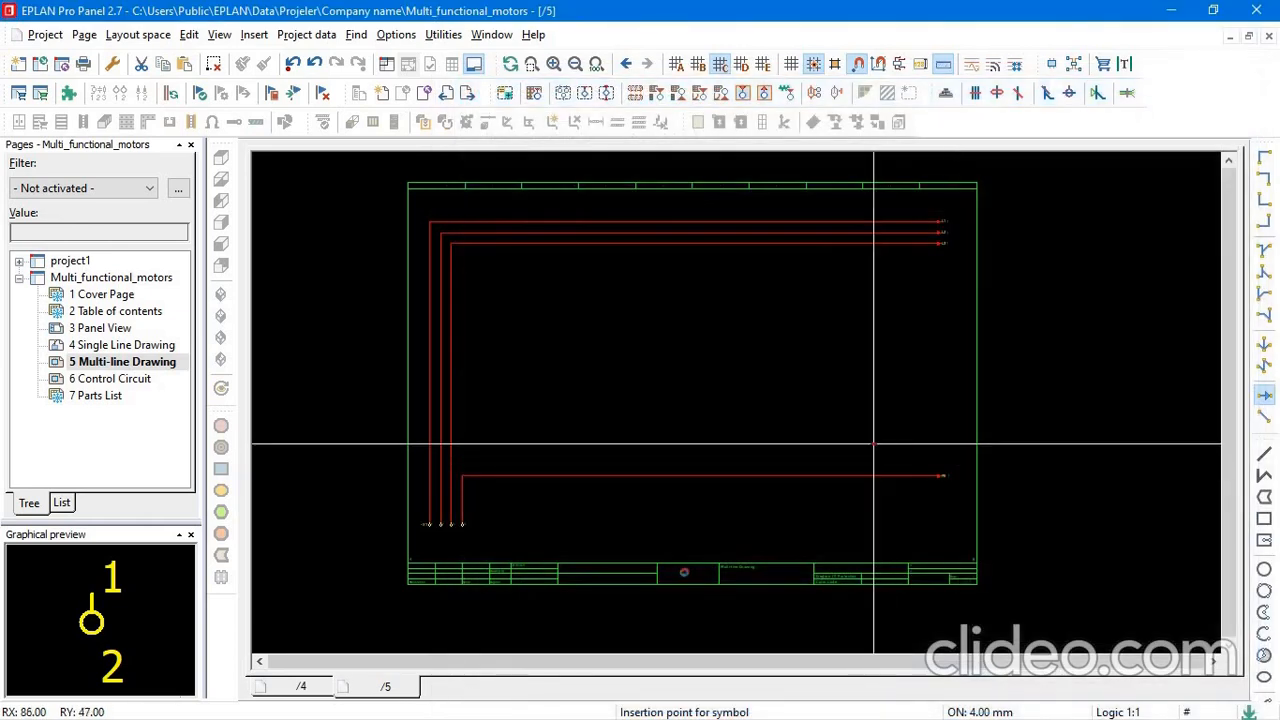
Try to place a connection definition point on the horizontal PE line with a line type of alternating long and short dashes.
{"action": "scroll", "coordinate": [631, 429], "scroll_direction": "up", "scroll_amount": 3}
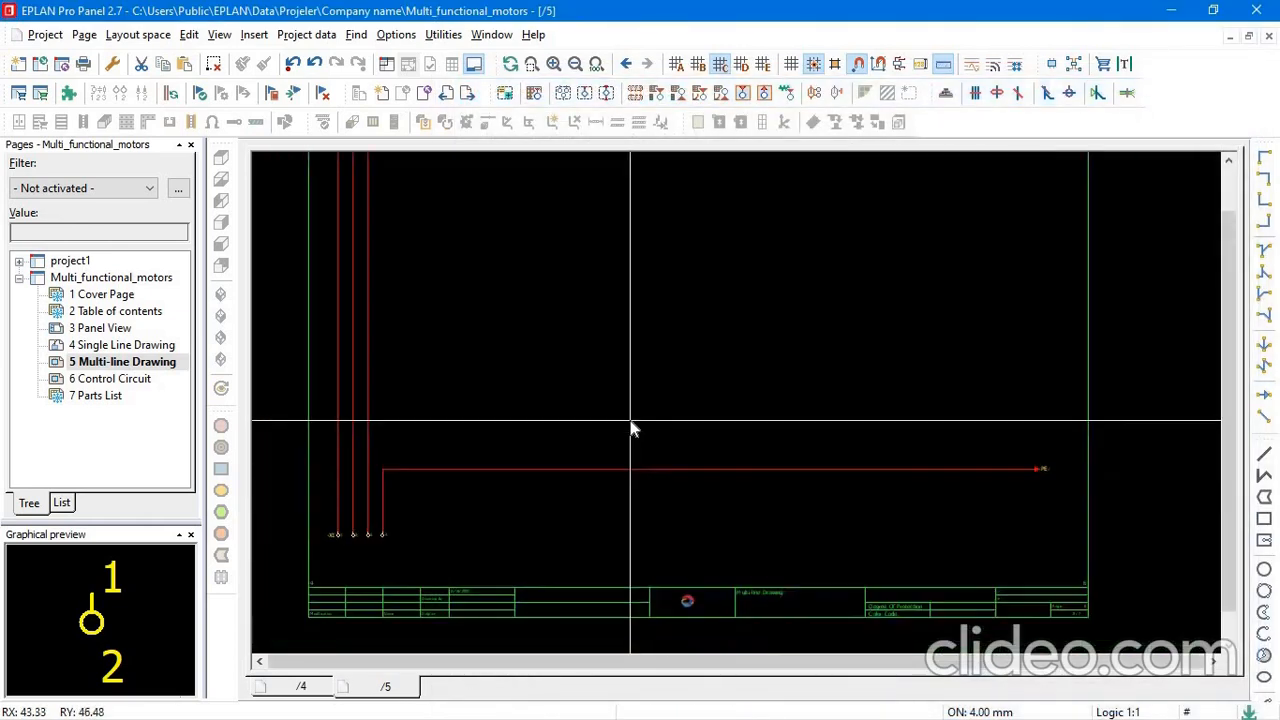
{"action": "scroll", "coordinate": [631, 429], "scroll_direction": "down", "scroll_amount": 1}
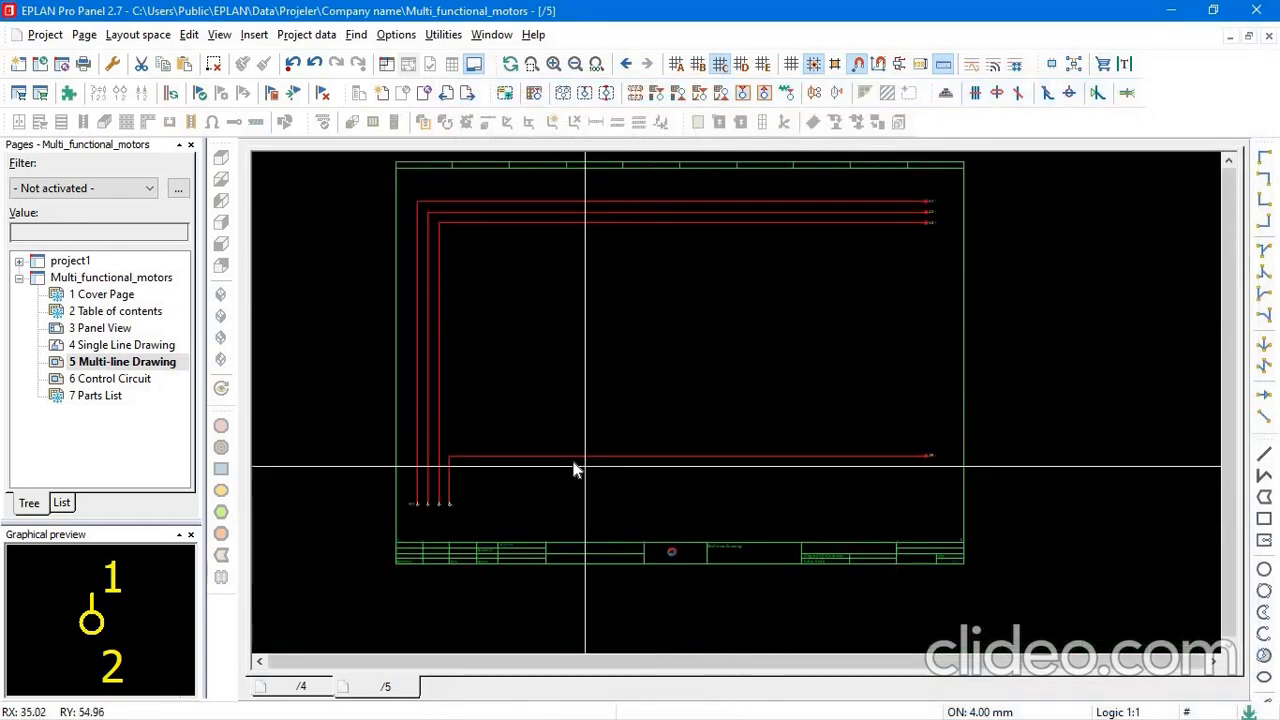
{"action": "left_click", "coordinate": [1017, 98]}
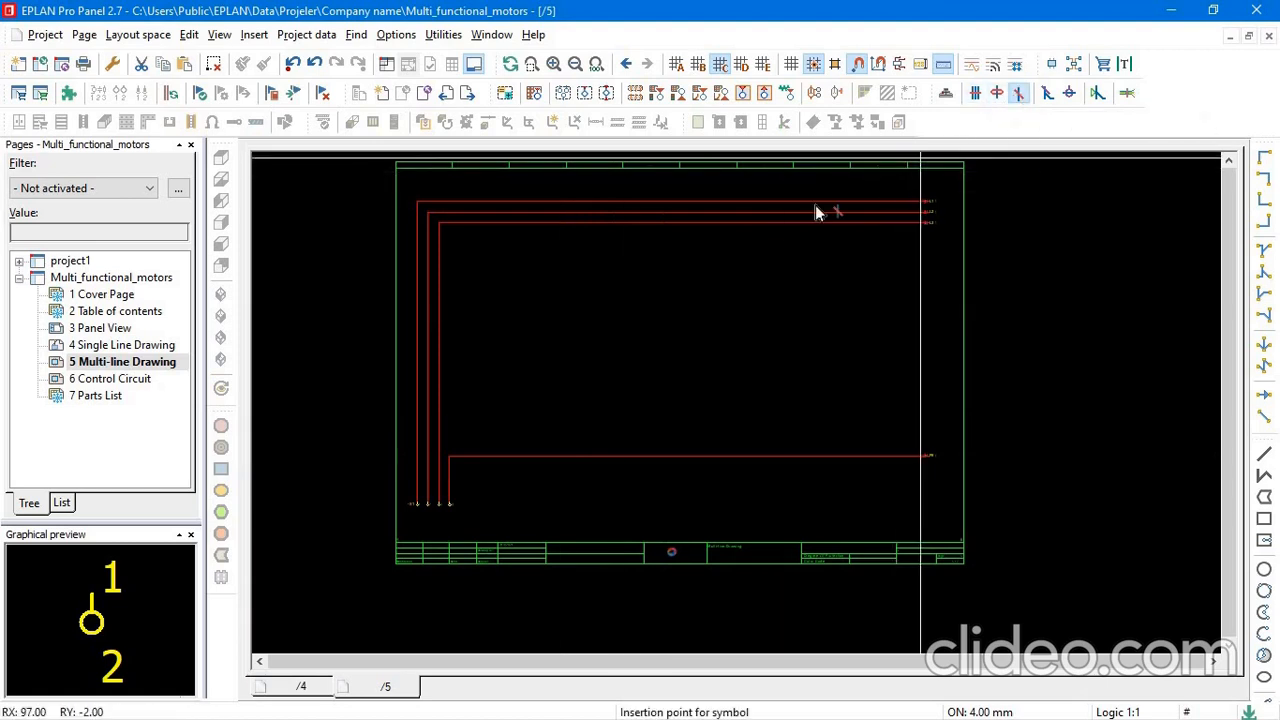
{"action": "left_click", "coordinate": [600, 456]}
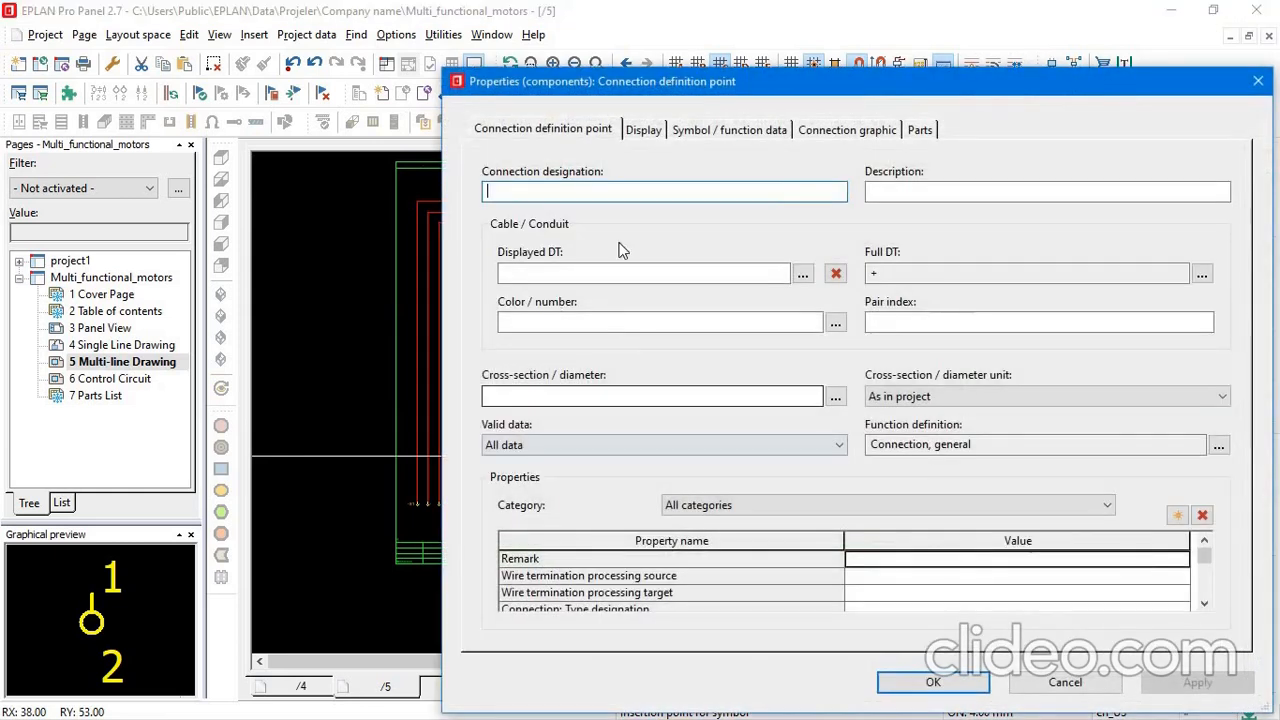
{"action": "left_click", "coordinate": [878, 131]}
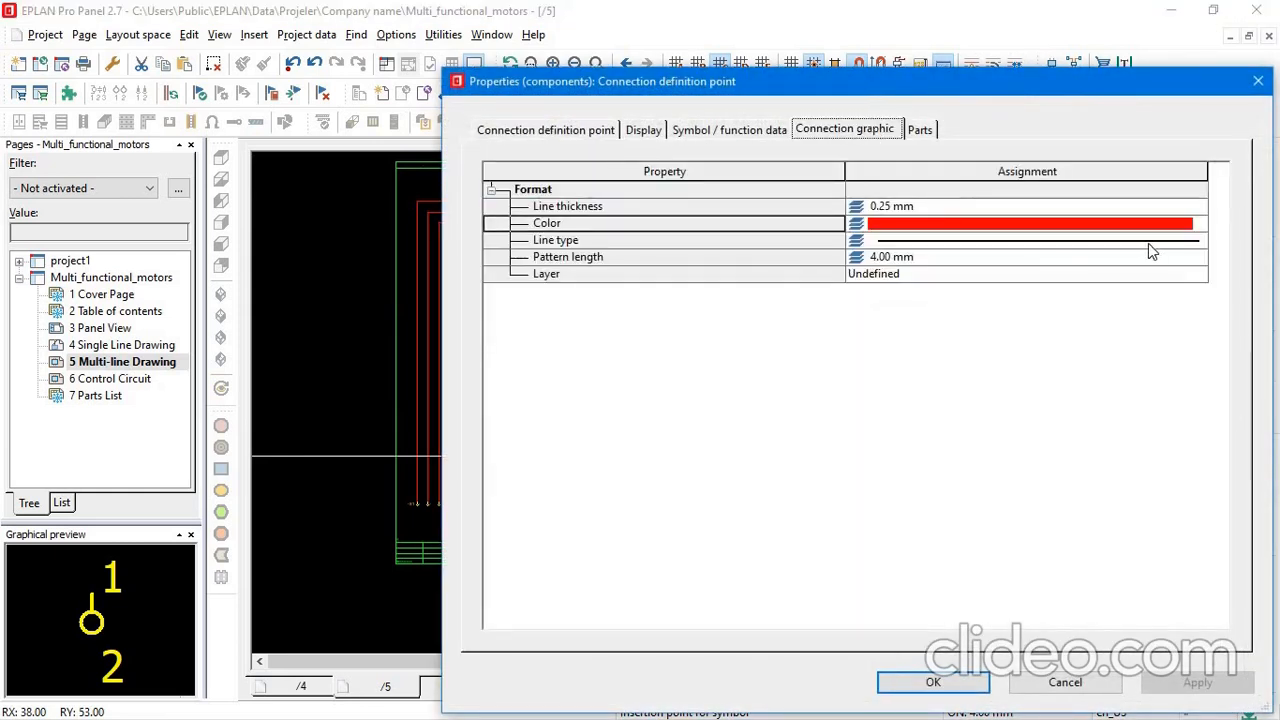
{"action": "left_click", "coordinate": [1190, 244]}
{"action": "left_click", "coordinate": [1198, 241]}
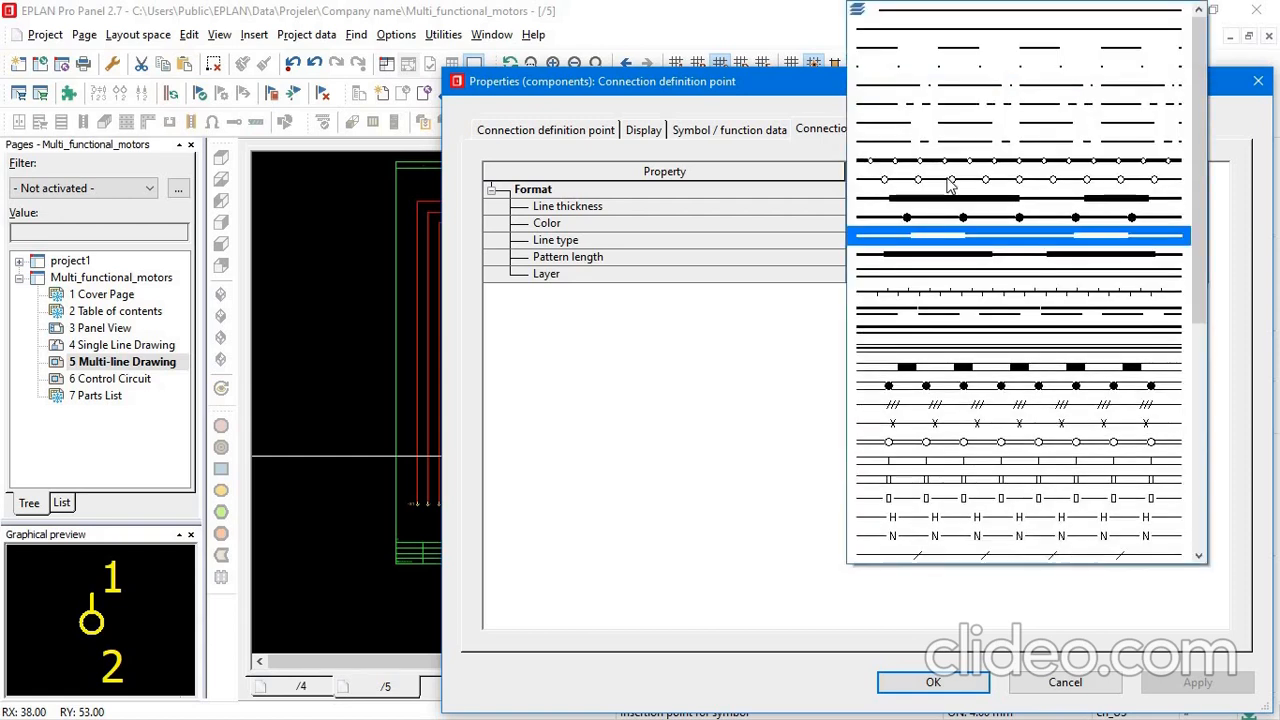
{"action": "left_click", "coordinate": [958, 100]}
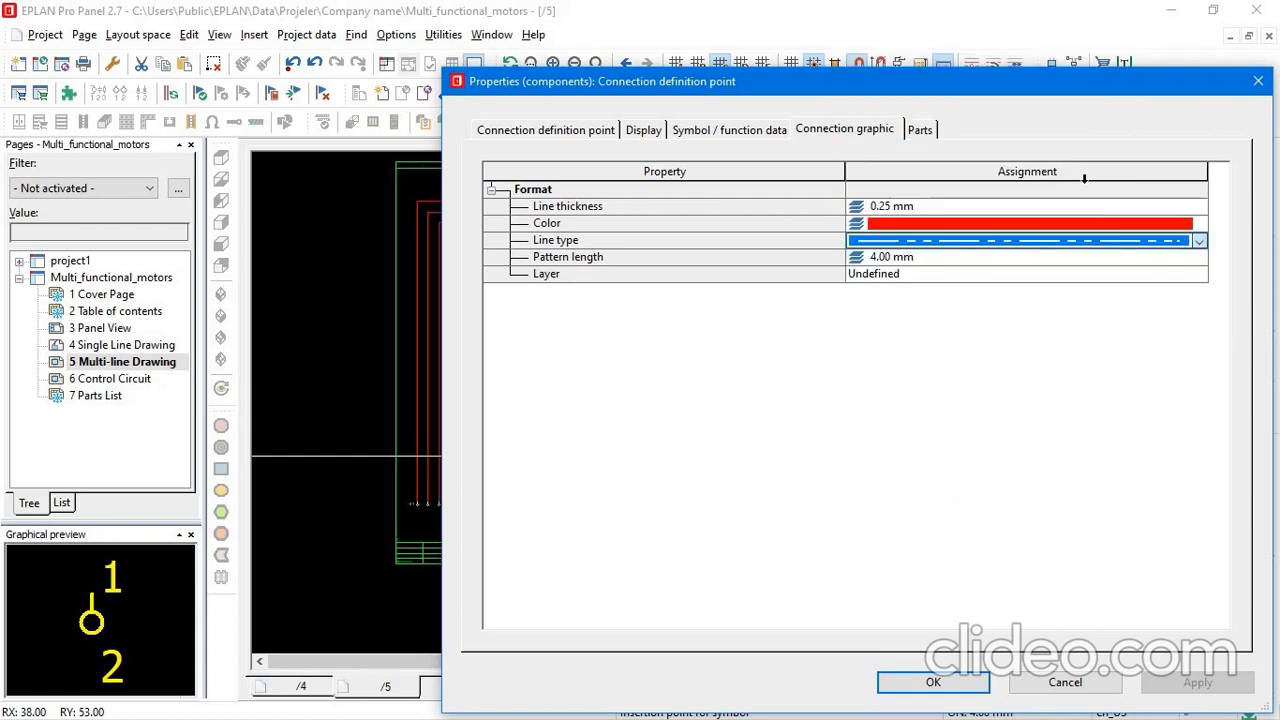
Try to apply yellow as the connection color in the PE line's connection definition point.
{"action": "left_click", "coordinate": [1199, 224]}
{"action": "left_click", "coordinate": [945, 322]}
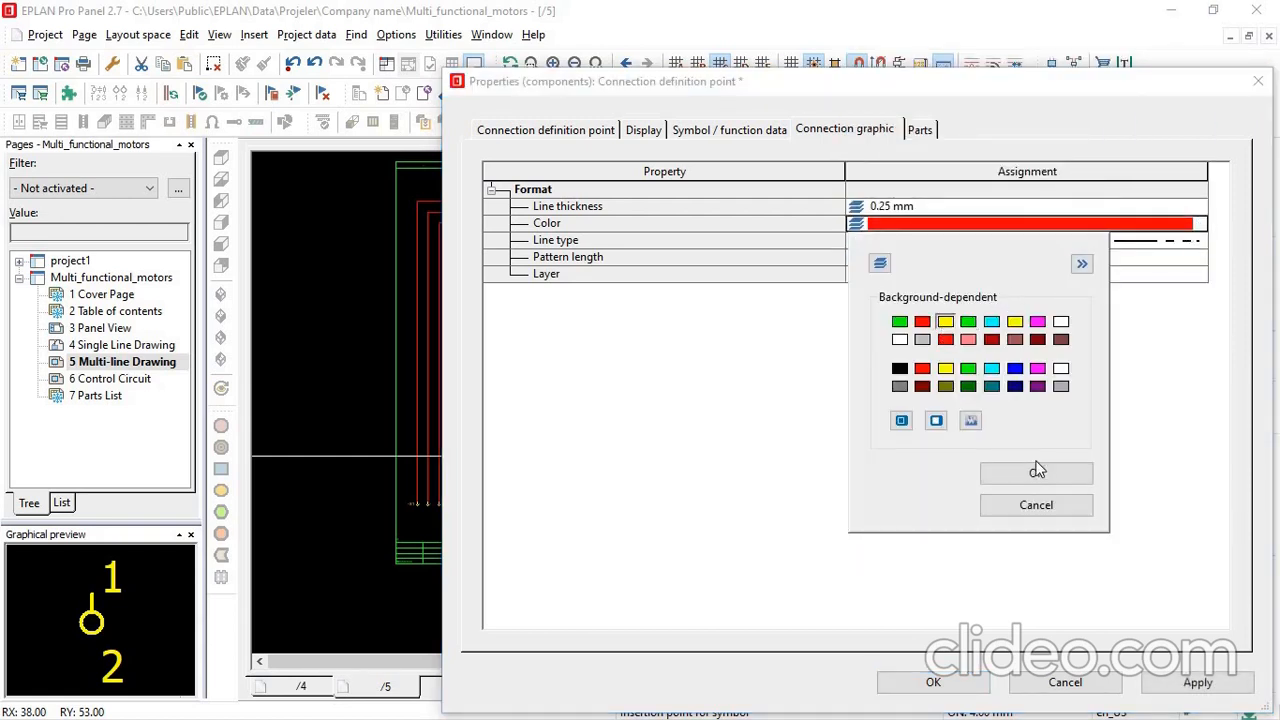
{"action": "left_click", "coordinate": [1036, 473]}
{"action": "left_click", "coordinate": [1180, 682]}
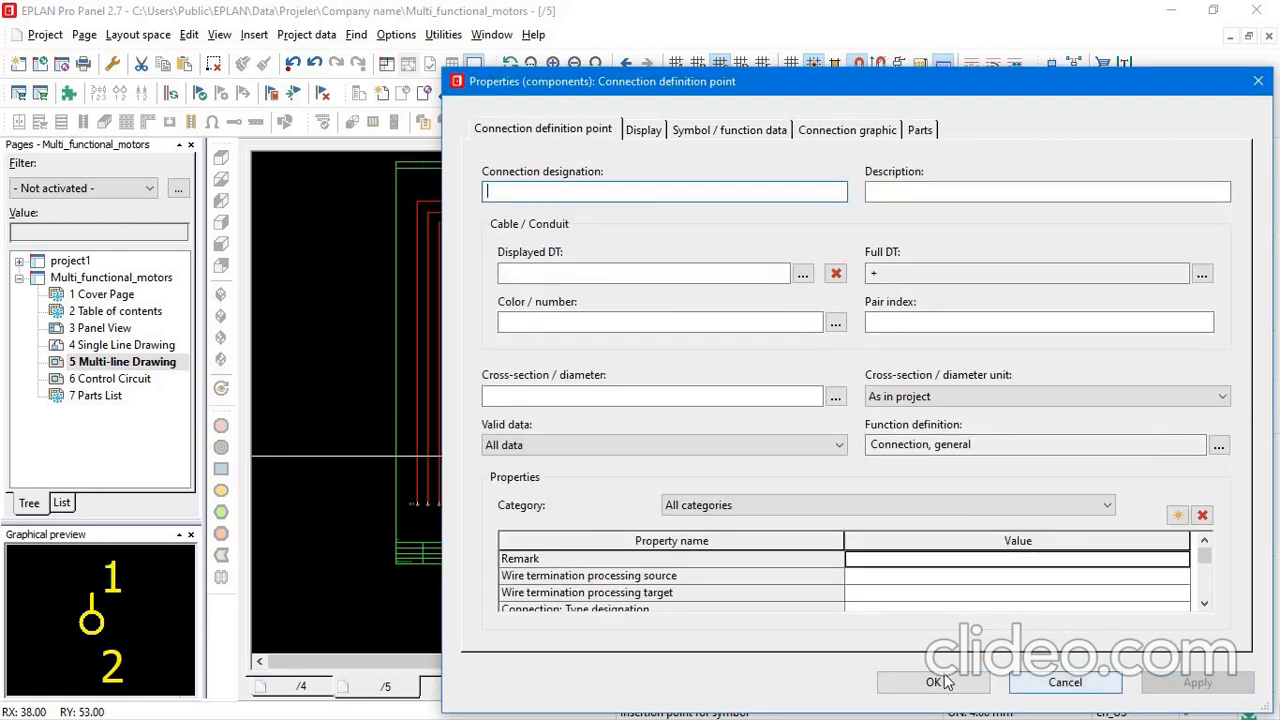
{"action": "left_click", "coordinate": [933, 682]}
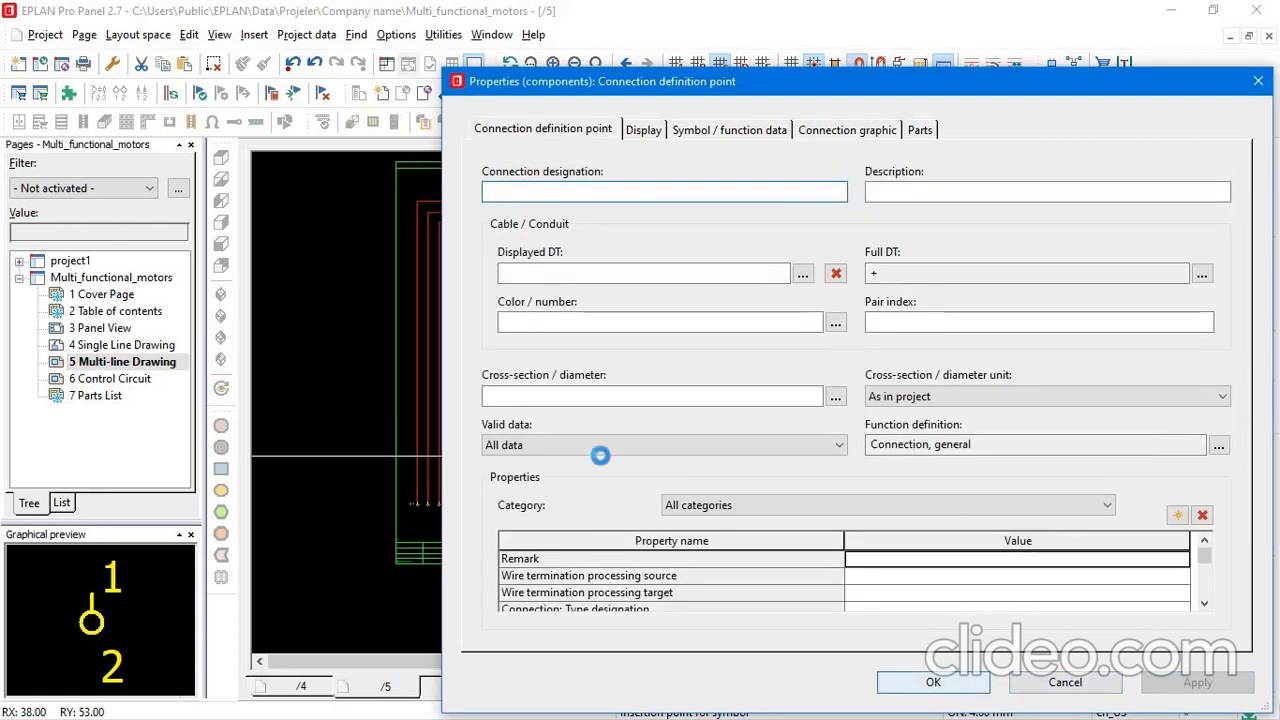
{"action": "key", "text": "Escape"}
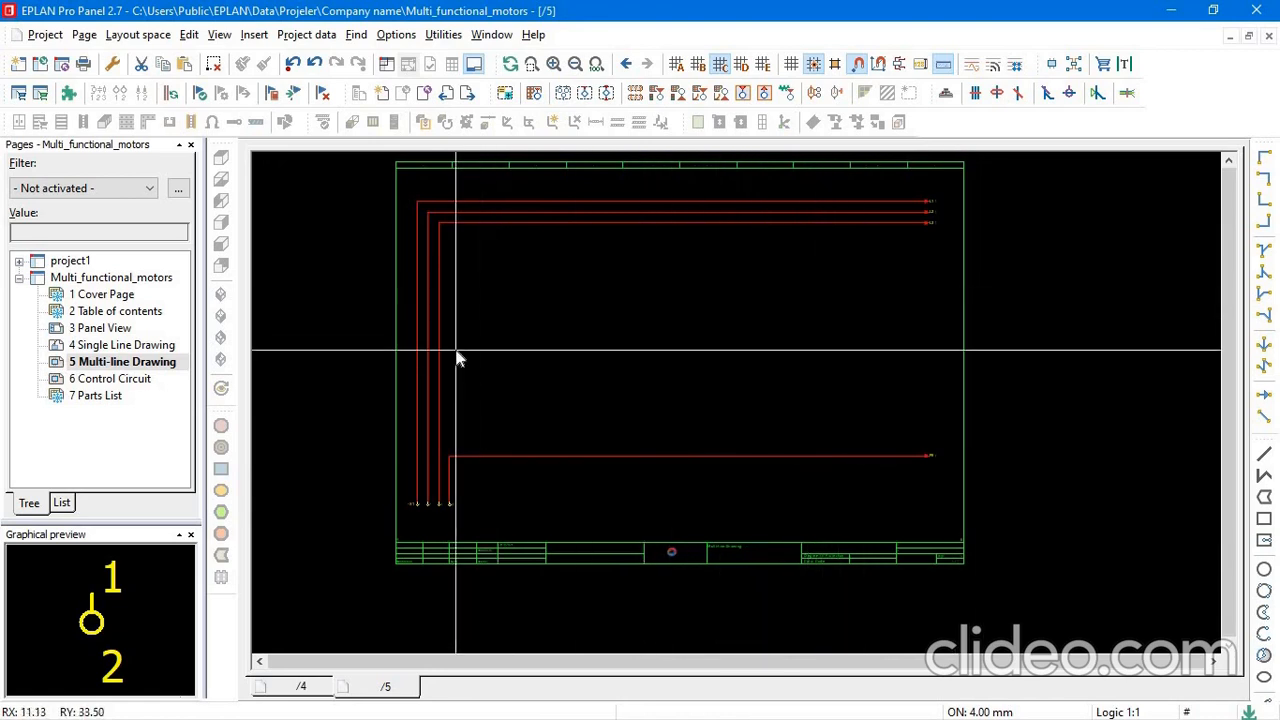
Choose the three-pole power circuit breaker symbol Q_3LI from the IEC protection devices for insertion.
{"action": "left_click", "coordinate": [492, 34]}
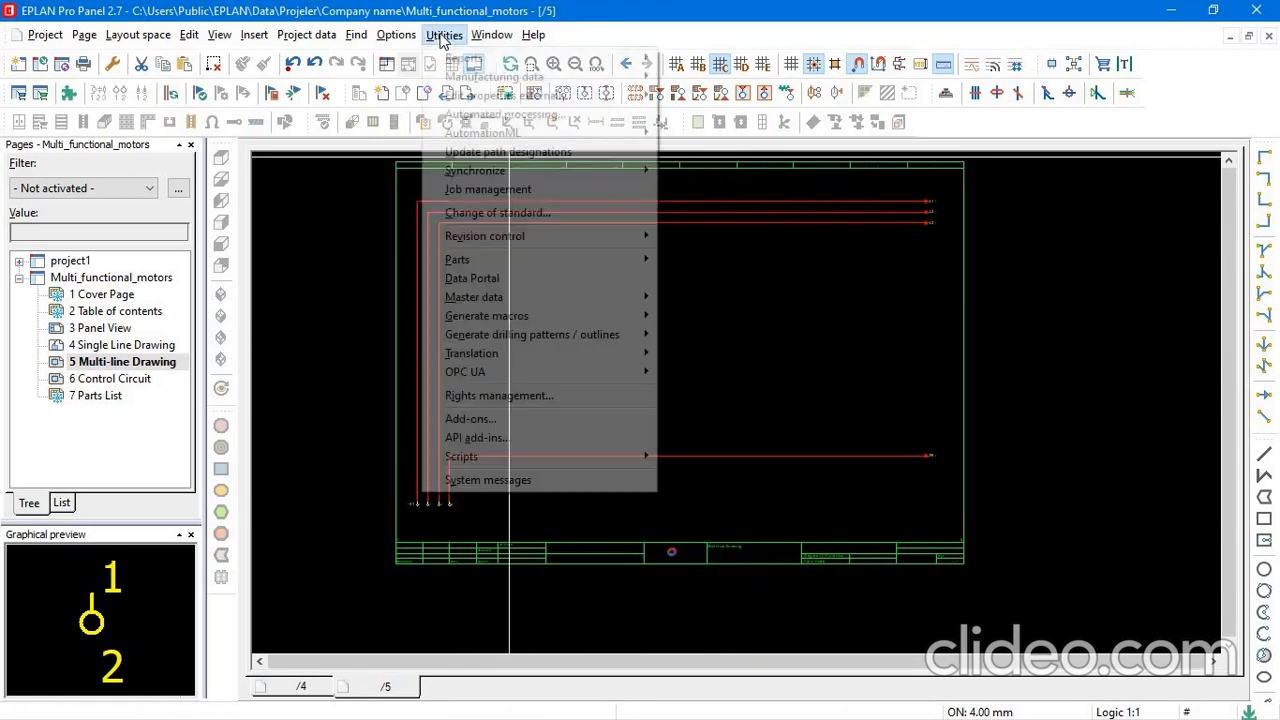
{"action": "mouse_move", "coordinate": [272, 33]}
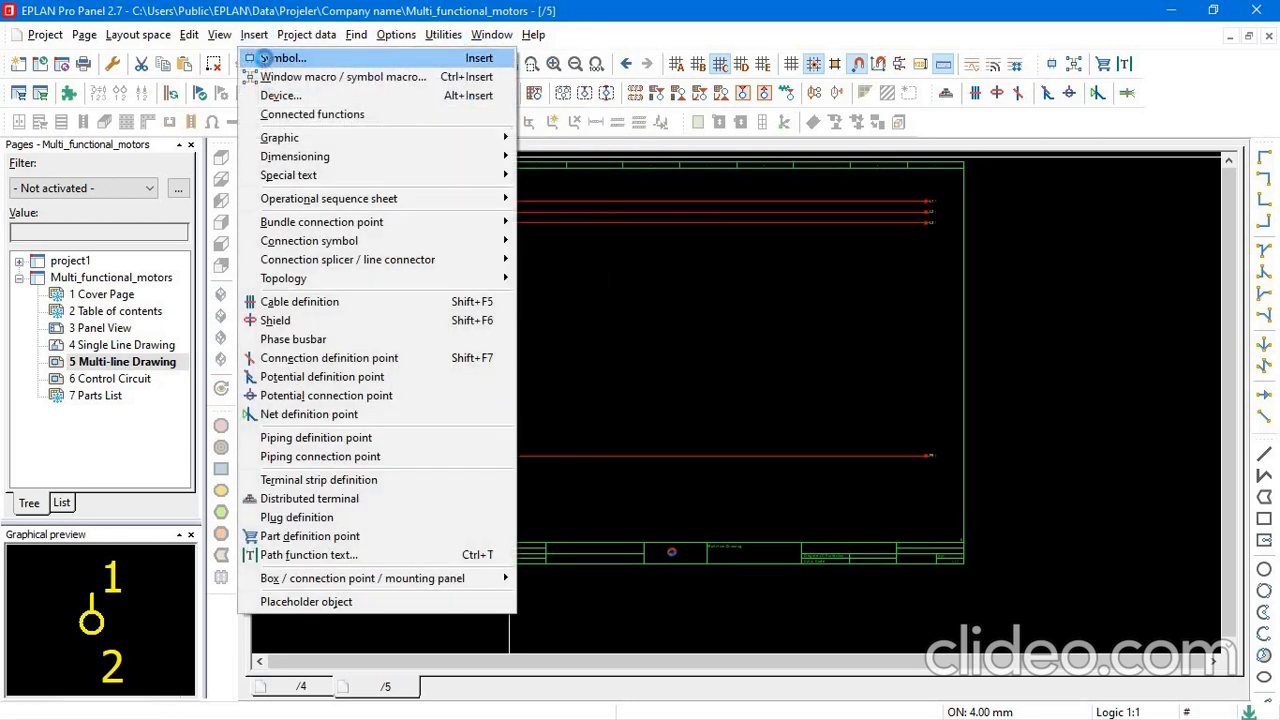
{"action": "left_click", "coordinate": [270, 60]}
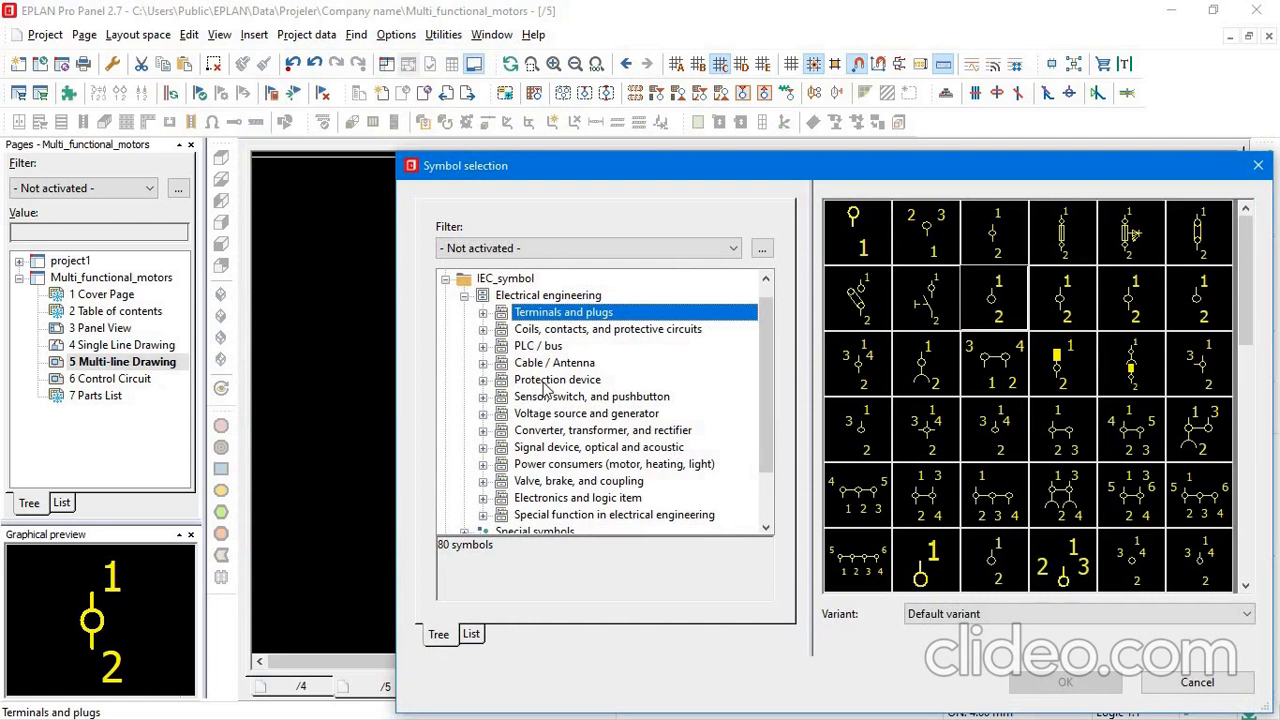
{"action": "left_click", "coordinate": [548, 381]}
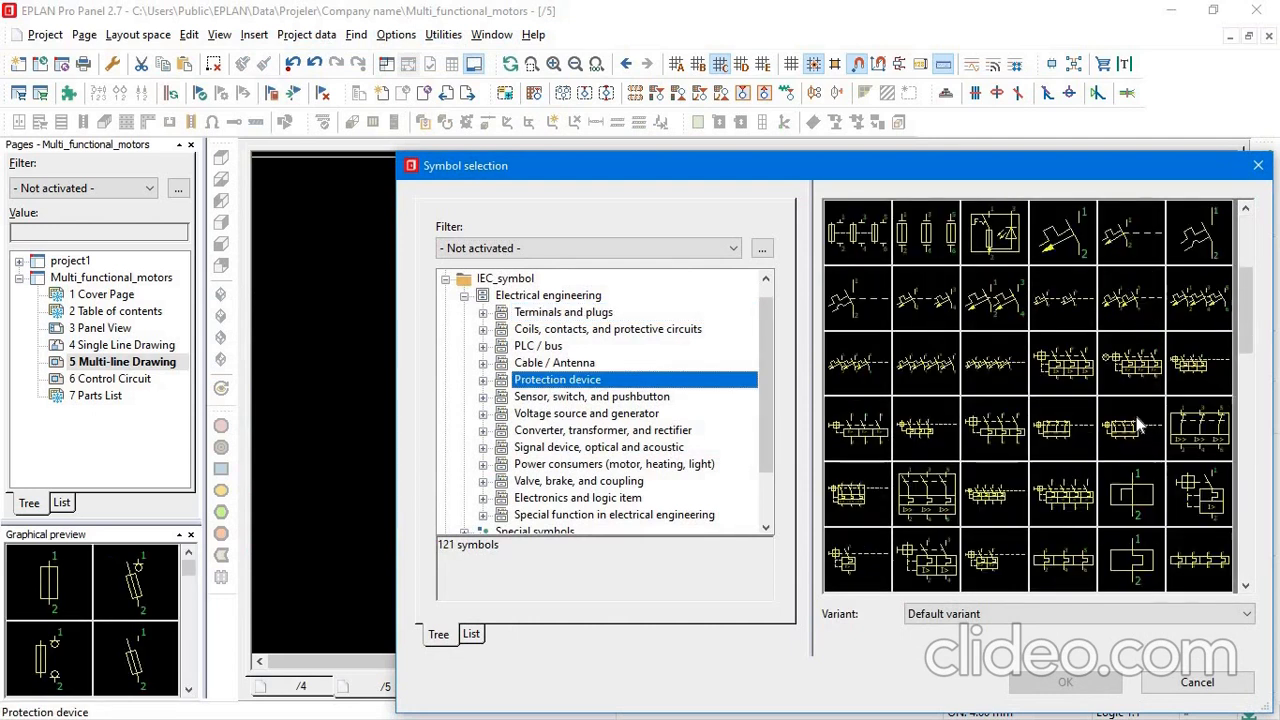
{"action": "scroll", "coordinate": [1138, 425], "scroll_direction": "down", "scroll_amount": 3}
{"action": "scroll", "coordinate": [1138, 425], "scroll_direction": "down", "scroll_amount": 3}
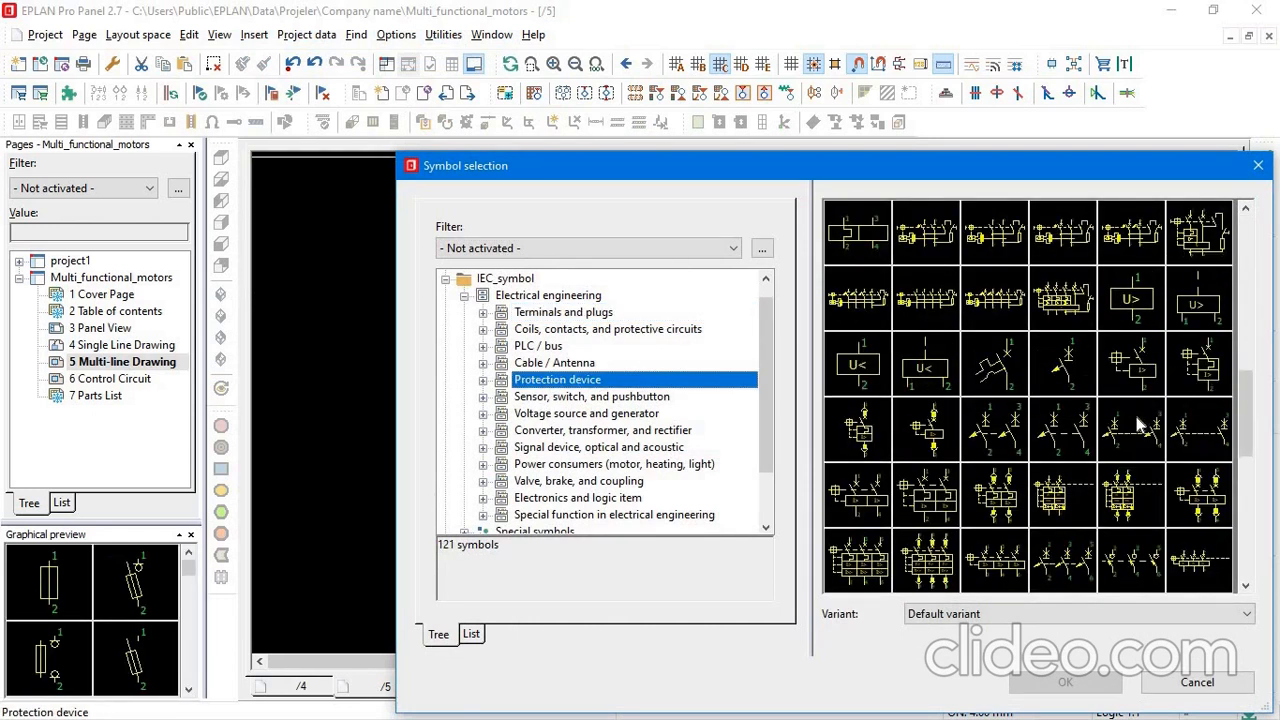
{"action": "scroll", "coordinate": [1138, 425], "scroll_direction": "down", "scroll_amount": 3}
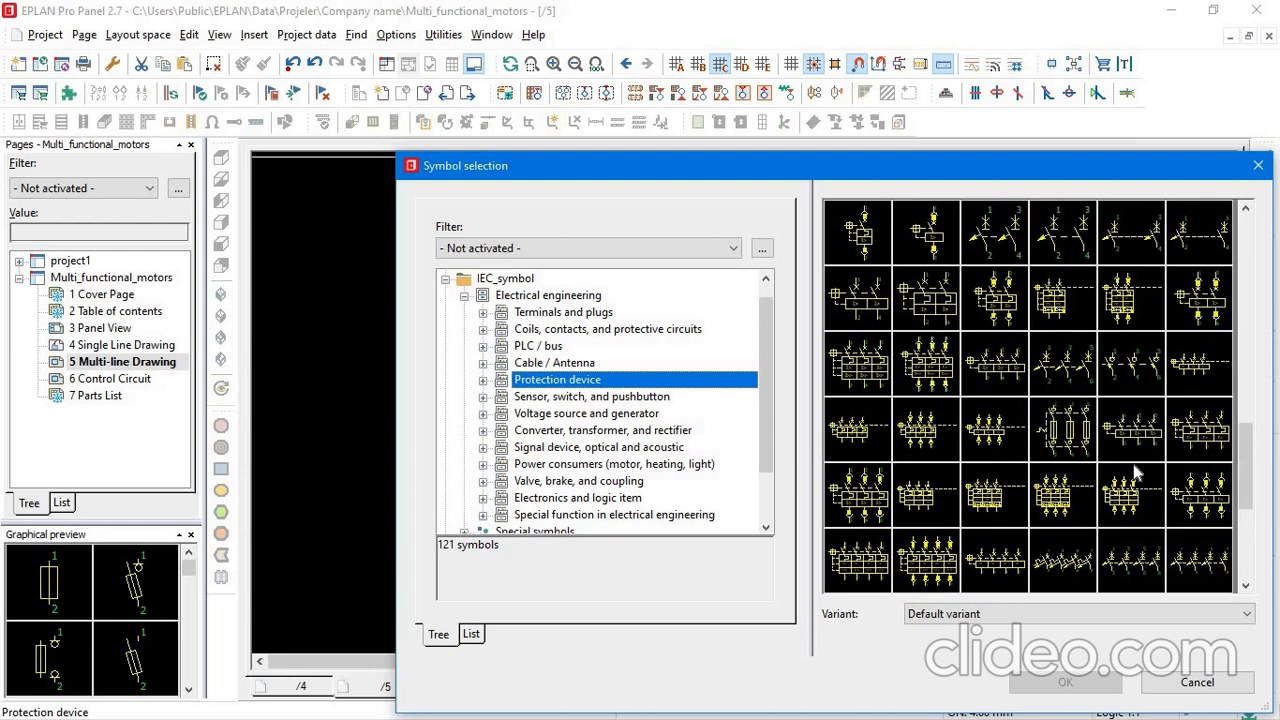
{"action": "scroll", "coordinate": [1133, 464], "scroll_direction": "down", "scroll_amount": 3}
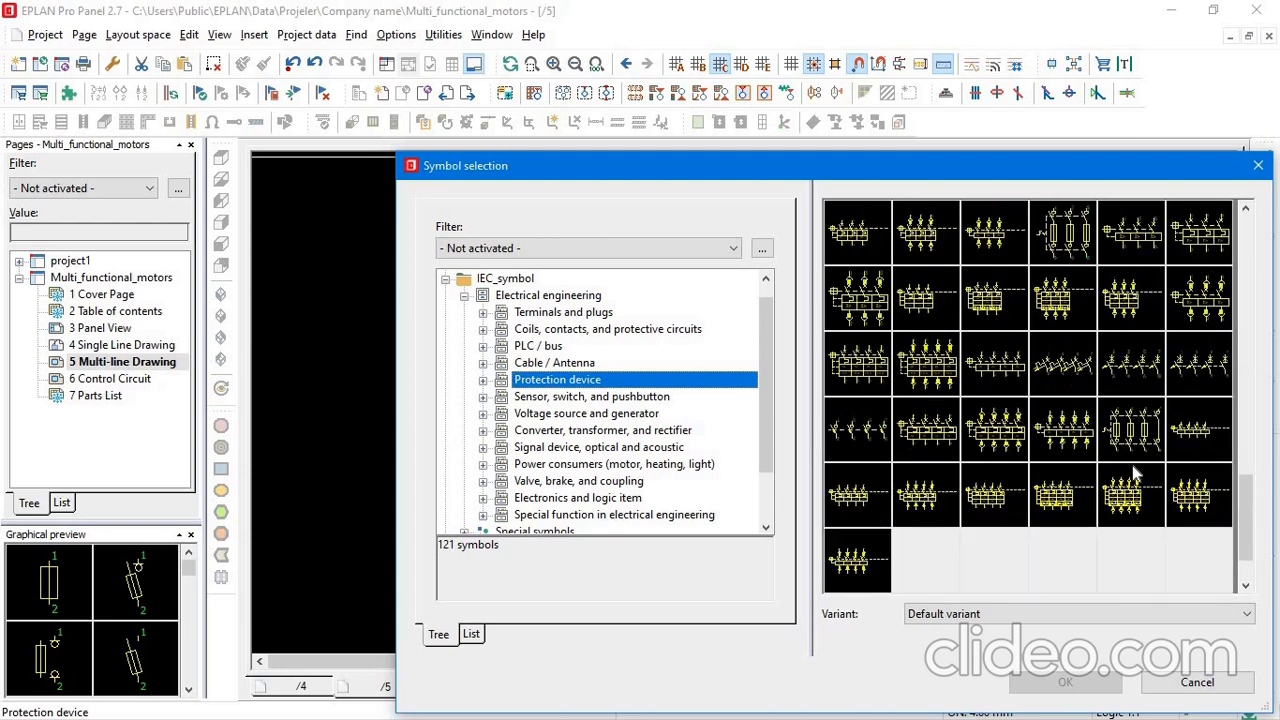
{"action": "scroll", "coordinate": [1140, 475], "scroll_direction": "up", "scroll_amount": 3}
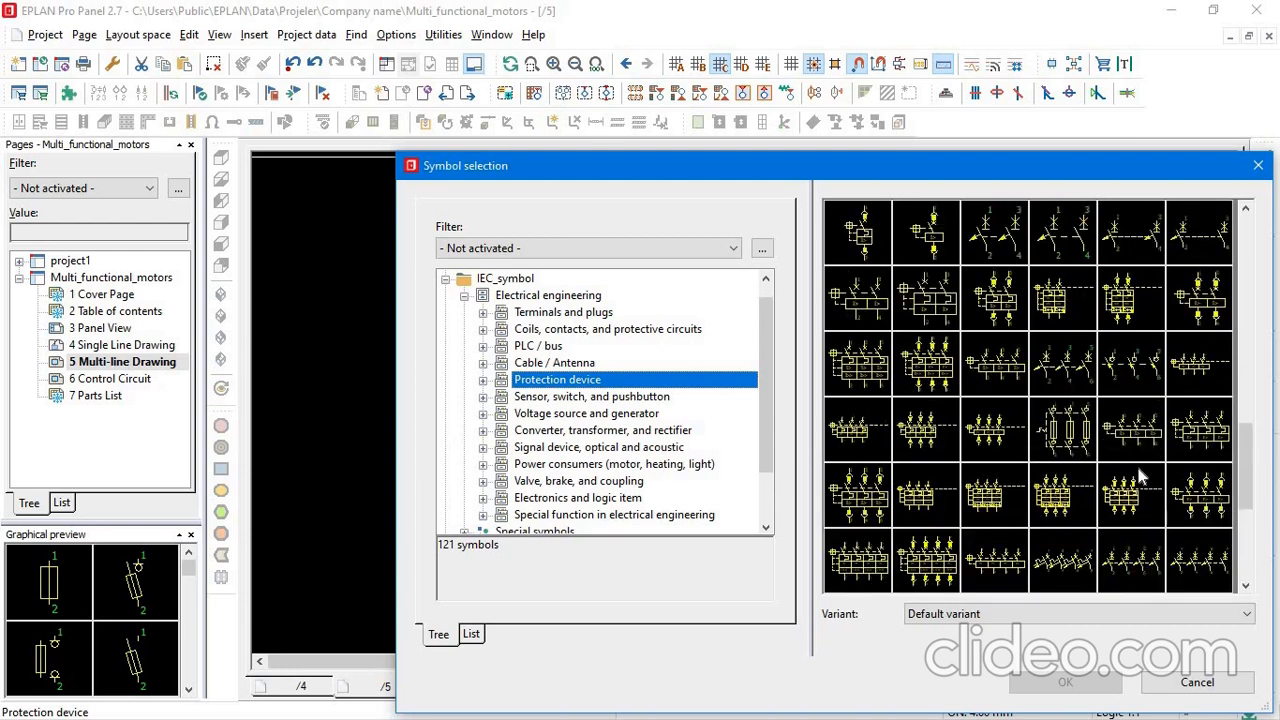
{"action": "left_click", "coordinate": [1197, 435]}
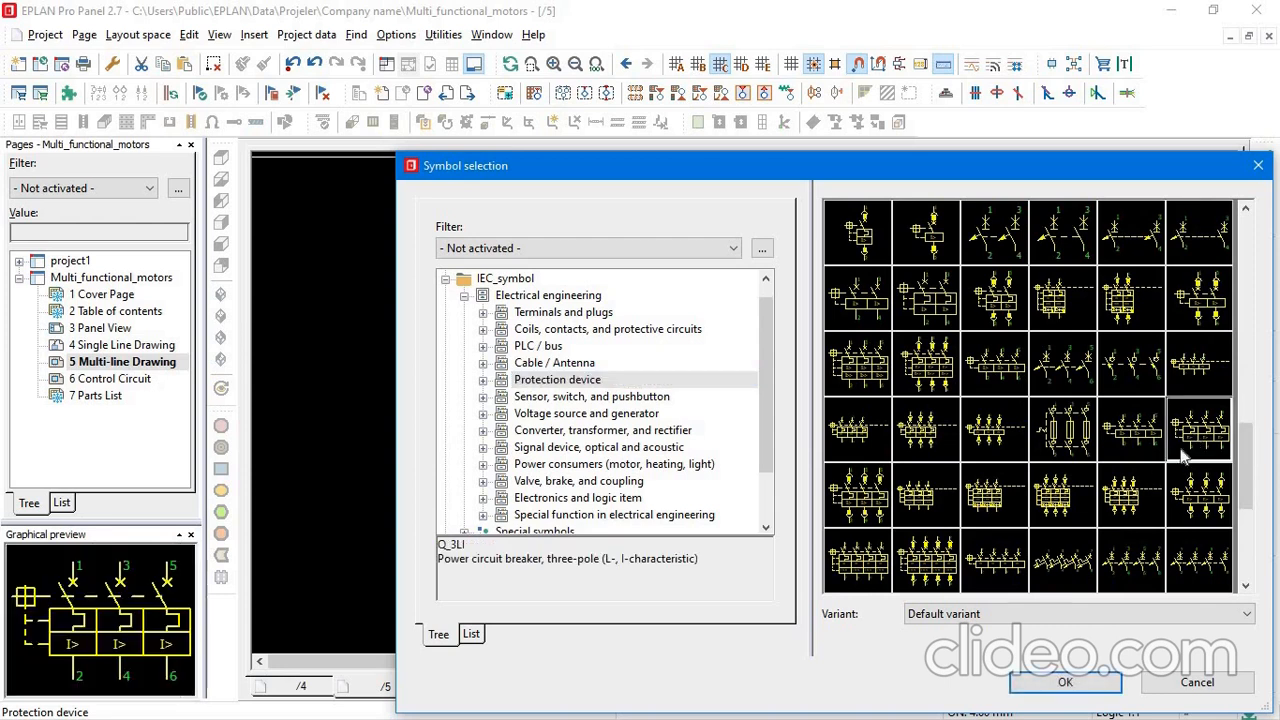
{"action": "left_click", "coordinate": [1065, 682]}
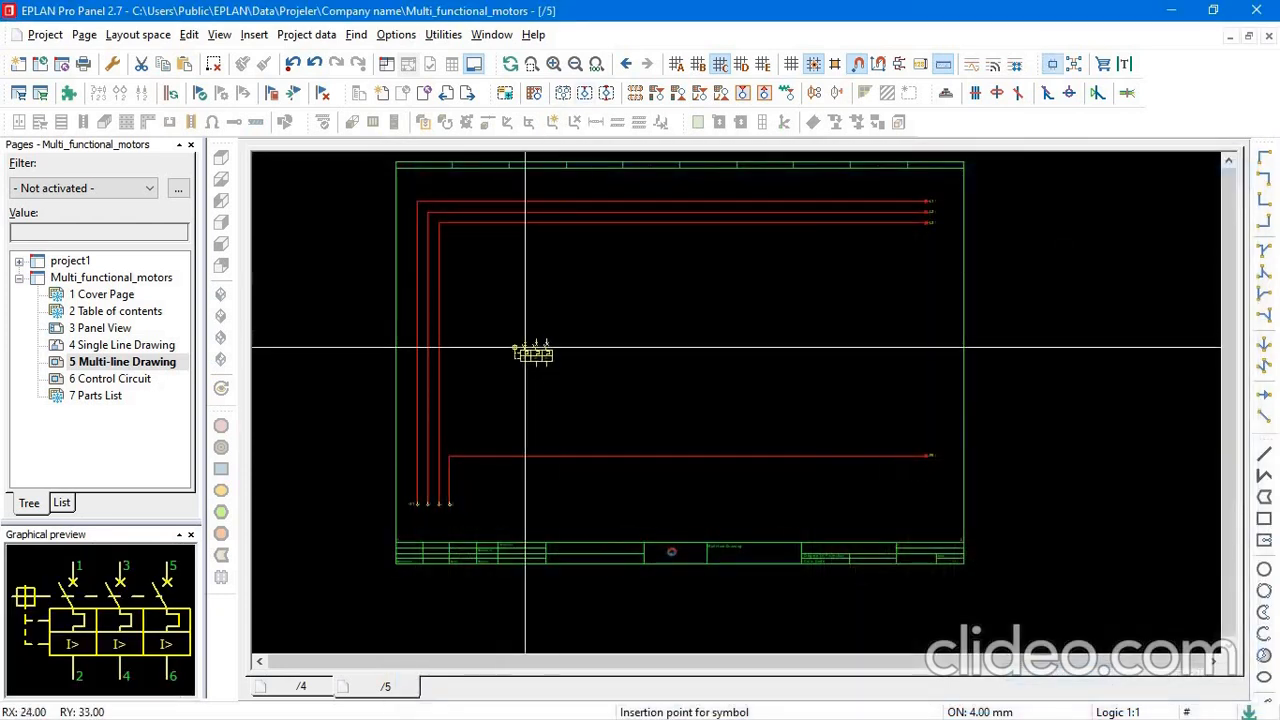
Place the circuit breaker across the three vertical phase lines above terminals 1 to 3 and name it -Q1.
{"action": "scroll", "coordinate": [445, 350], "scroll_direction": "up", "scroll_amount": 2}
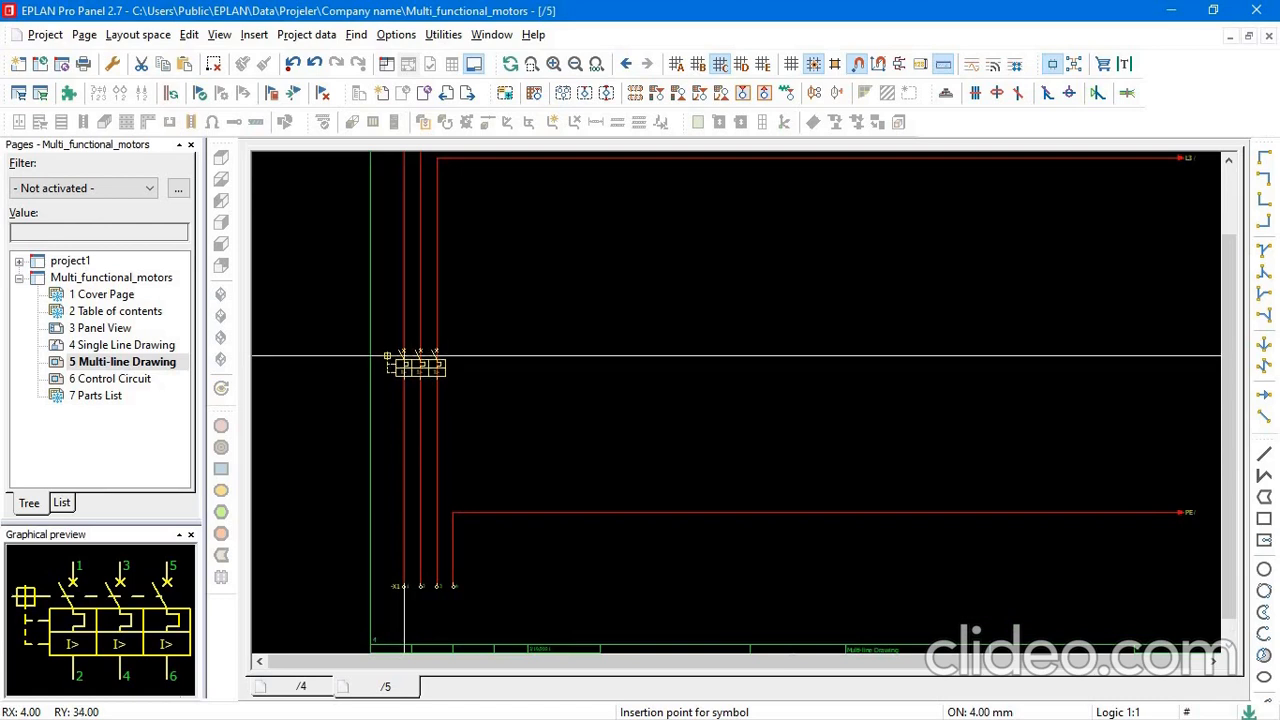
{"action": "left_click", "coordinate": [387, 356]}
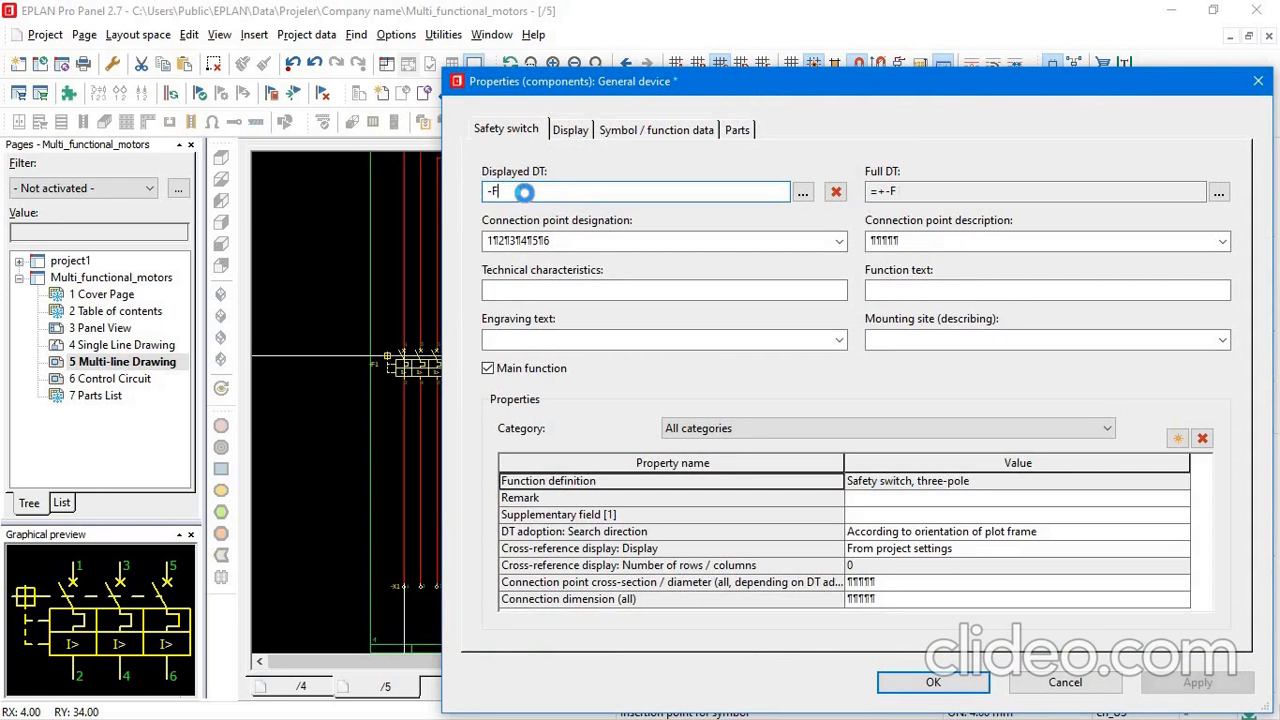
{"action": "key", "text": "BackSpace"}
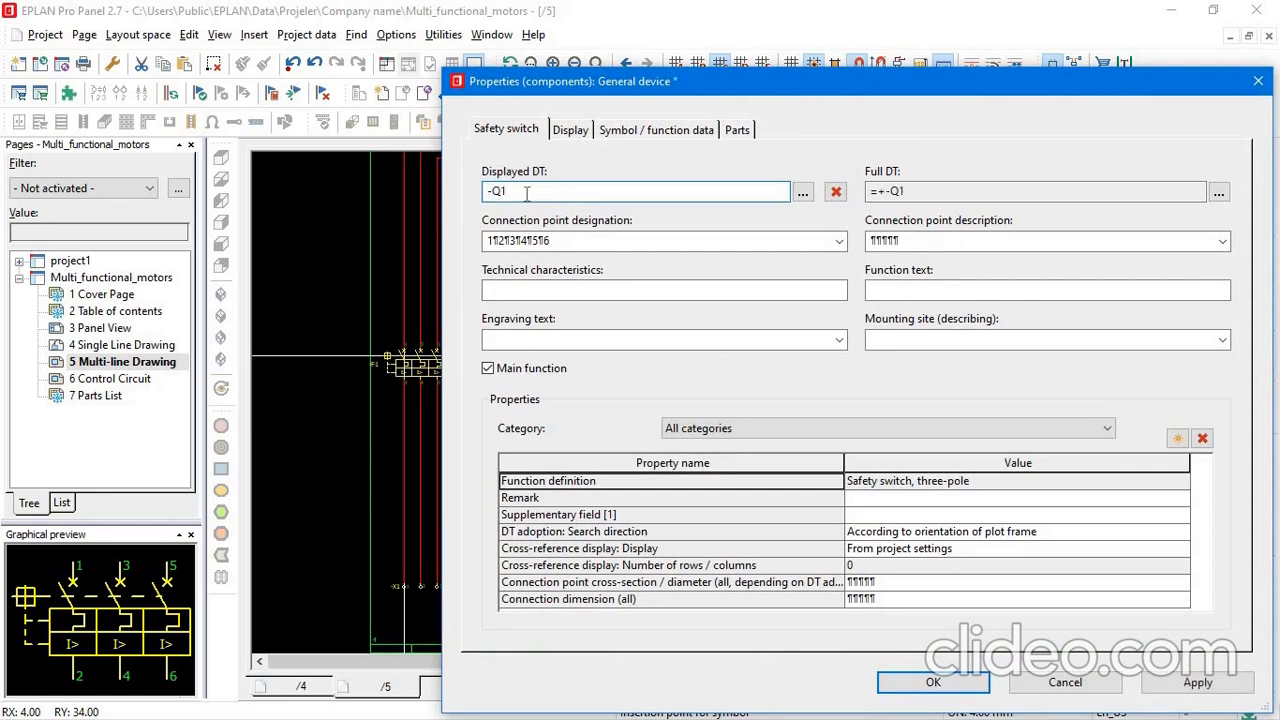
{"action": "left_click", "coordinate": [930, 683]}
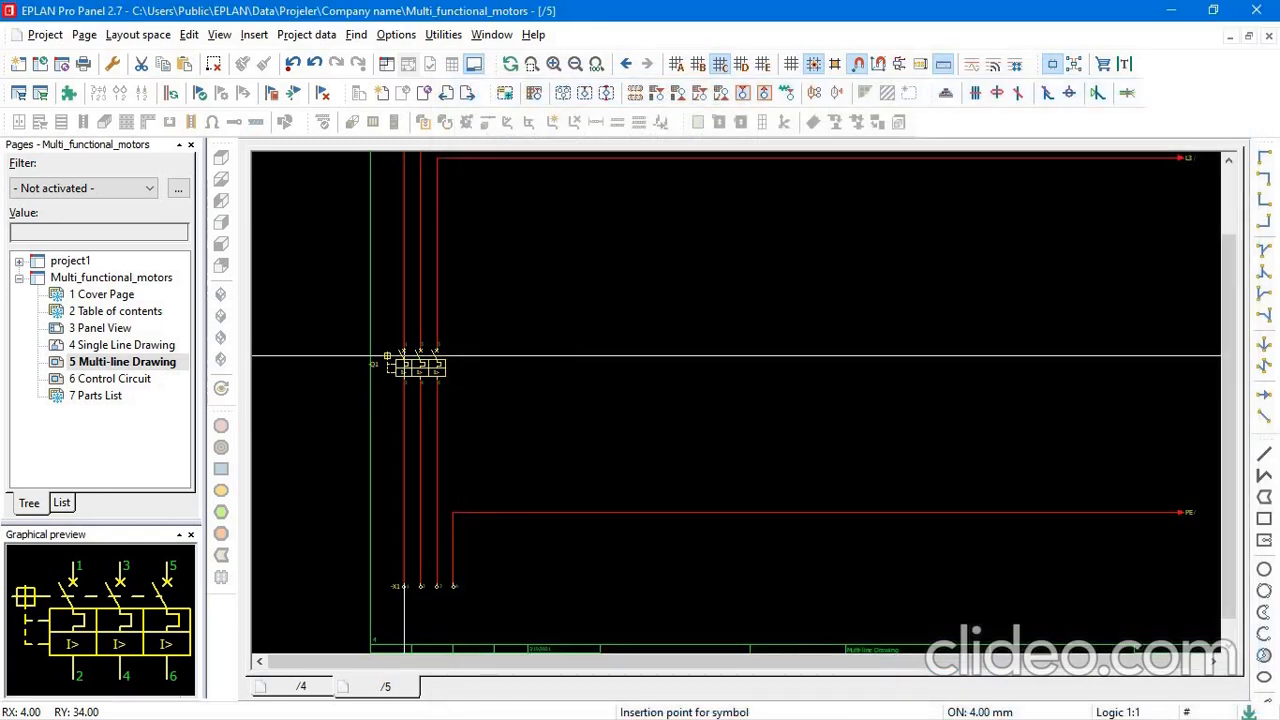
{"action": "key", "text": "Escape"}
Move circuit breaker -Q1 about six grid units down the phase lines, closer to the -X1 terminals.
{"action": "left_click_drag", "start_coordinate": [343, 302], "coordinate": [565, 415]}
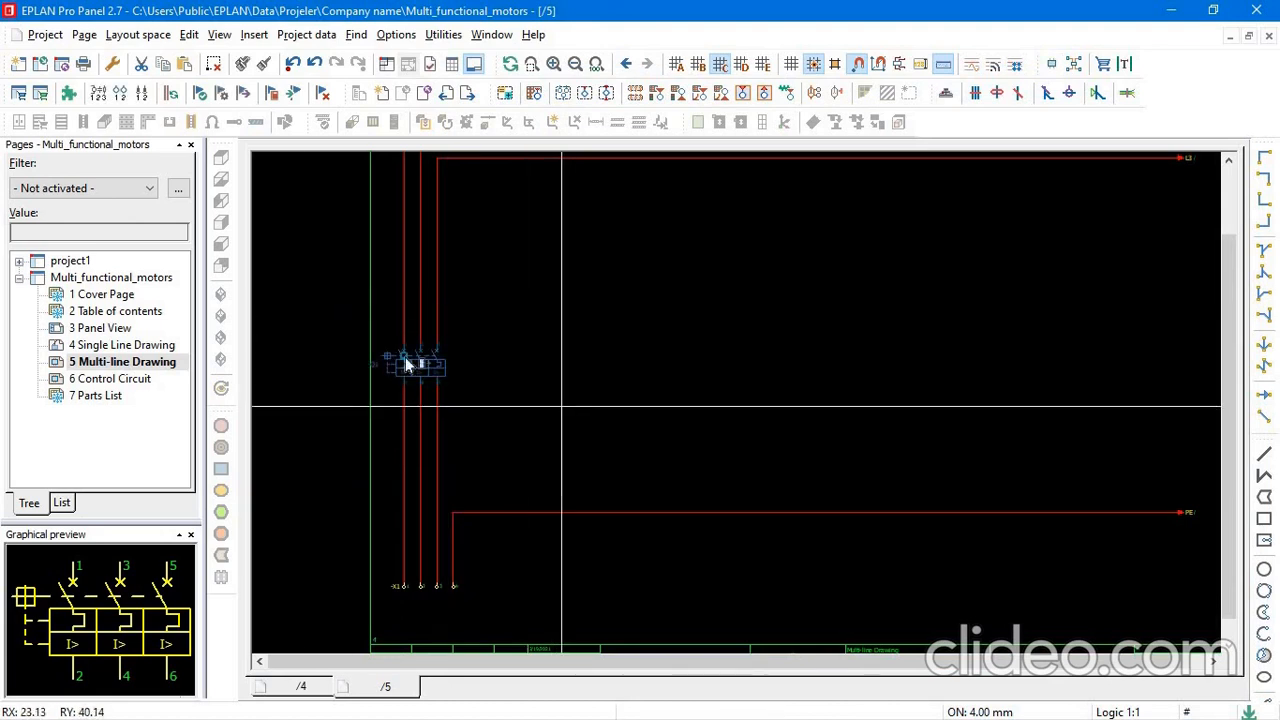
{"action": "left_click_drag", "start_coordinate": [406, 365], "coordinate": [405, 413]}
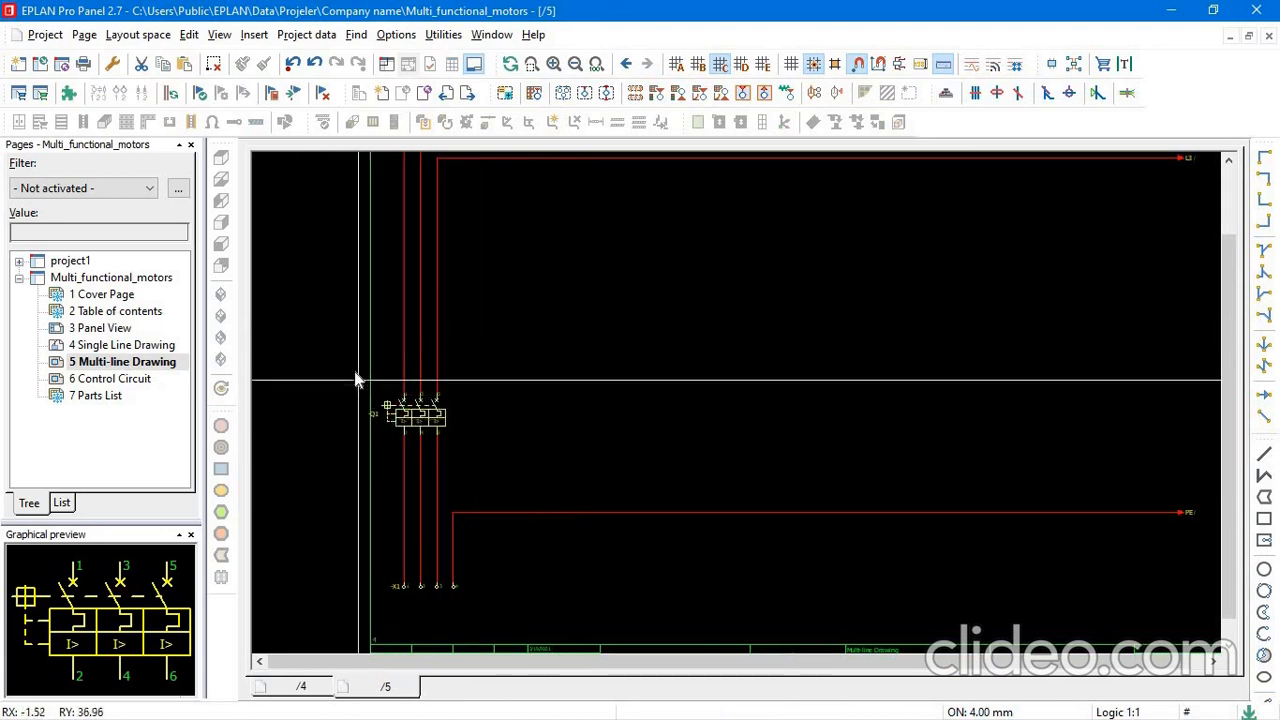
{"action": "scroll", "coordinate": [495, 349], "scroll_direction": "down", "scroll_amount": 1}
{"action": "scroll", "coordinate": [402, 386], "scroll_direction": "up", "scroll_amount": 2}
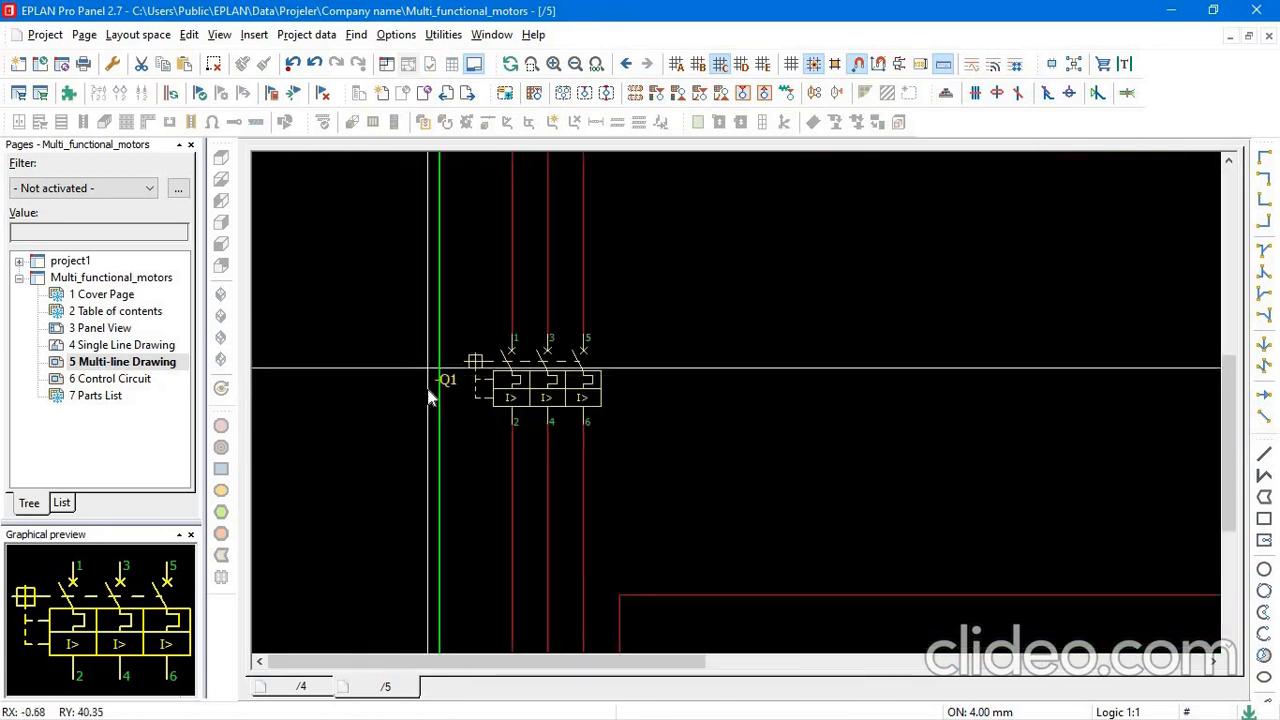
{"action": "scroll", "coordinate": [470, 370], "scroll_direction": "down", "scroll_amount": 3}
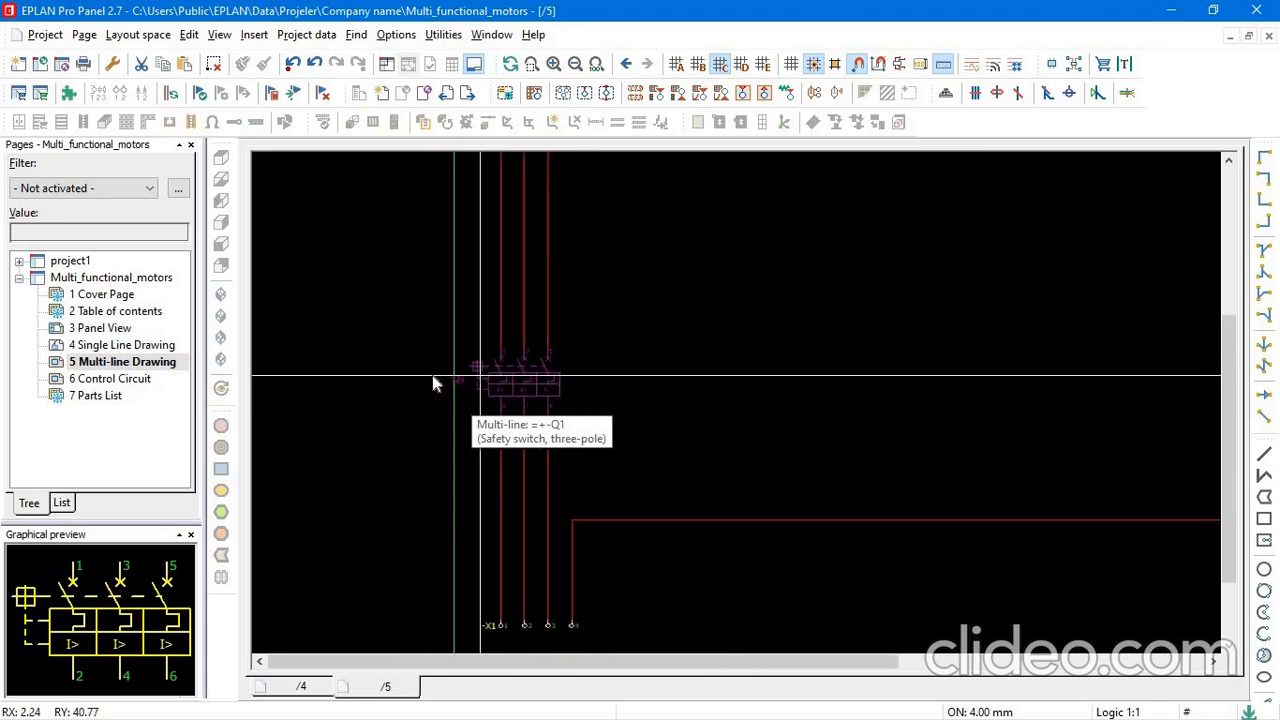
{"action": "scroll", "coordinate": [470, 370], "scroll_direction": "down", "scroll_amount": 1}
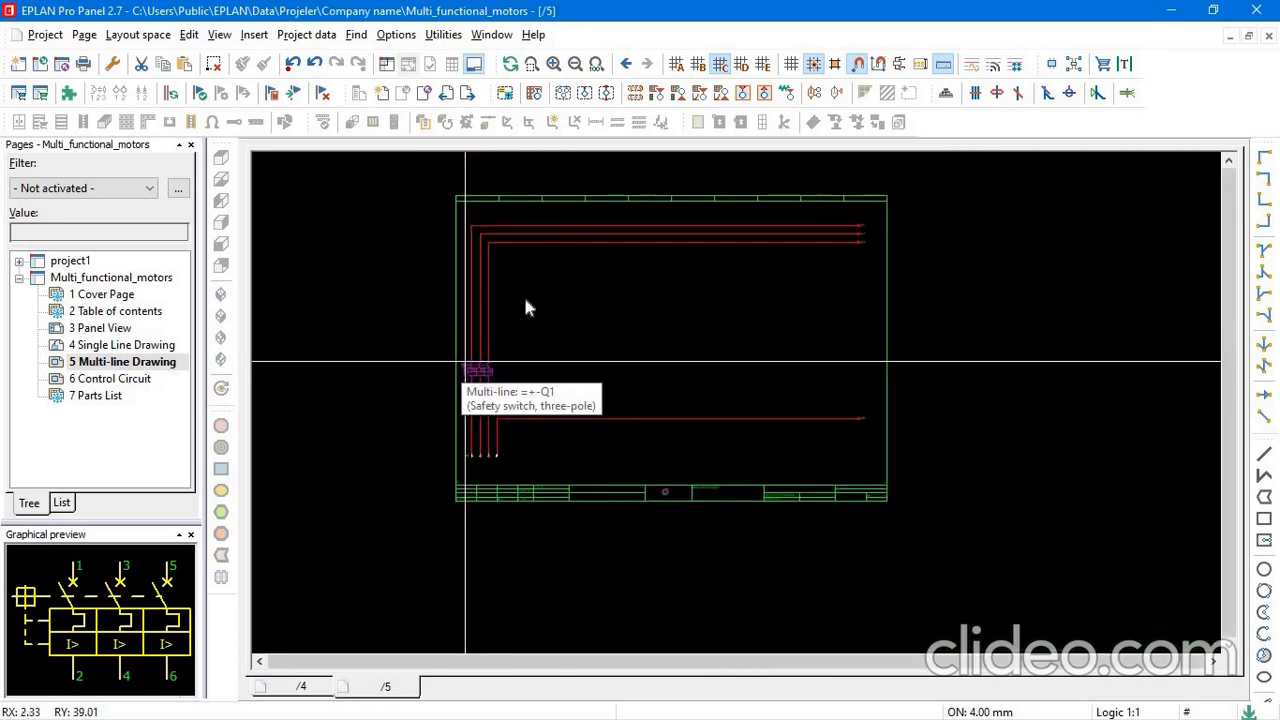
Move the whole vertical supply section with the -X1 terminals and circuit breaker -Q1 two grid units to the right.
{"action": "left_click", "coordinate": [459, 212]}
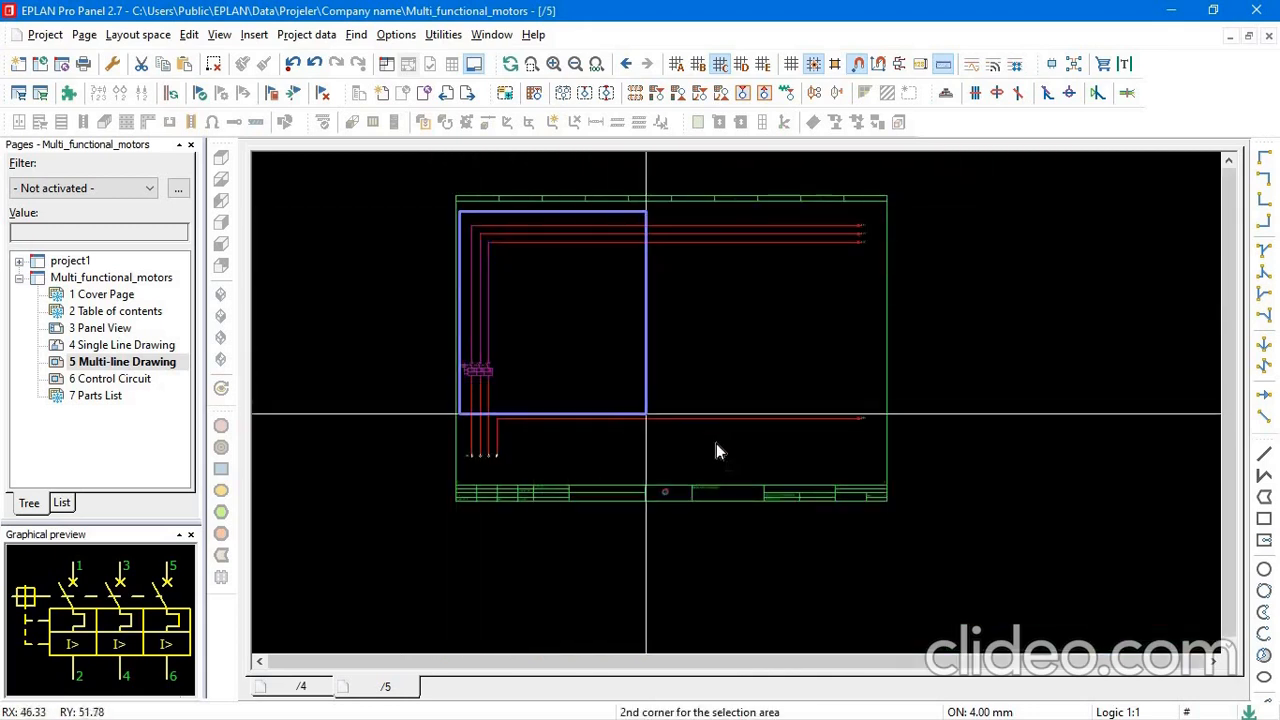
{"action": "left_click", "coordinate": [606, 475]}
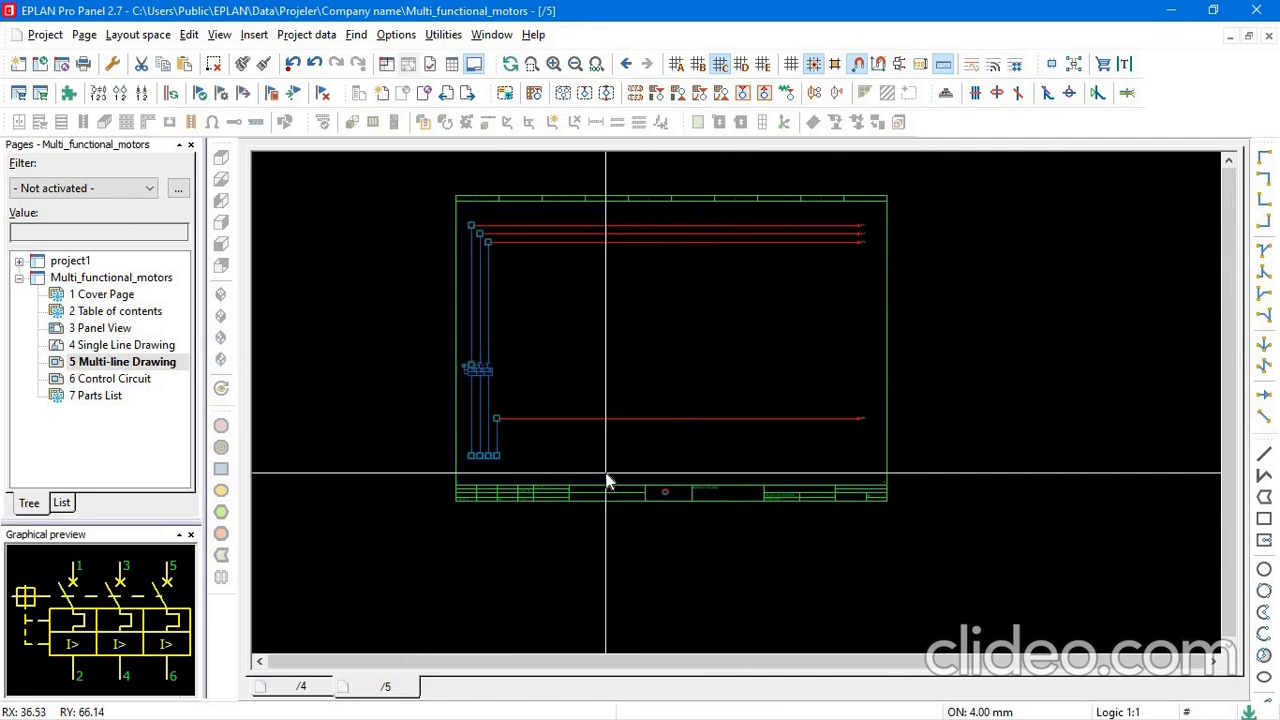
{"action": "left_click", "coordinate": [475, 233]}
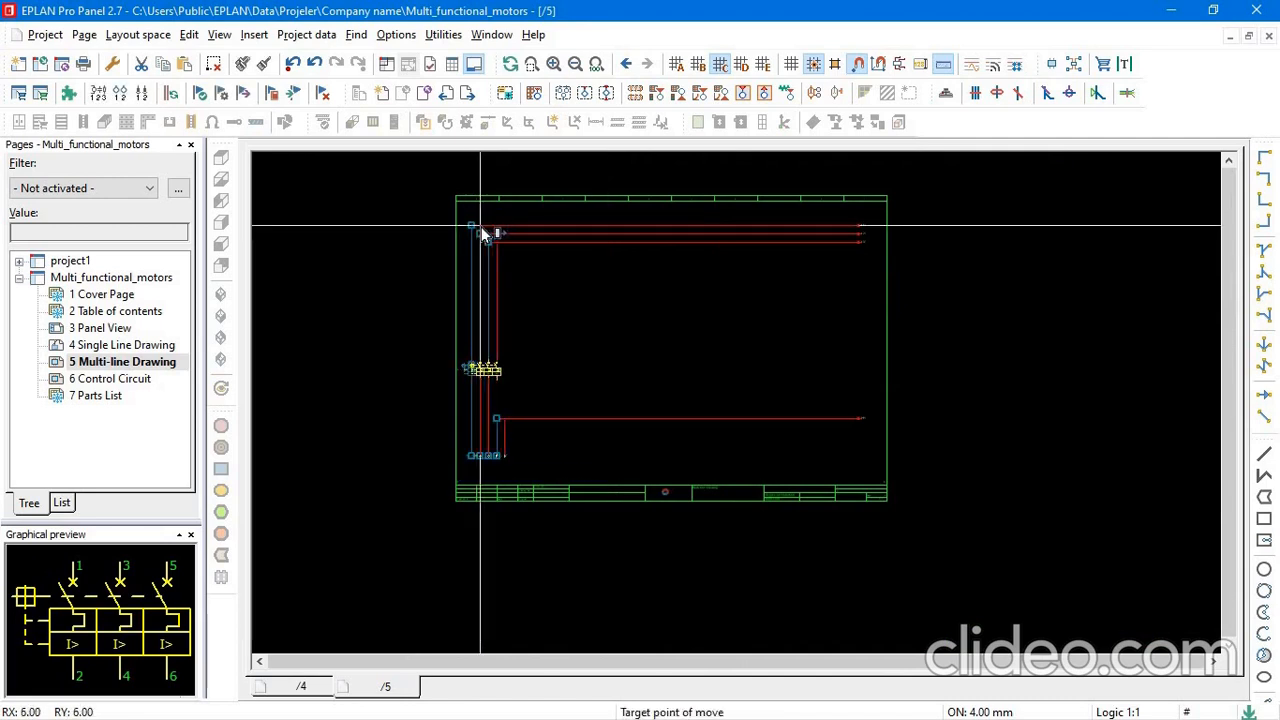
{"action": "left_click", "coordinate": [480, 225]}
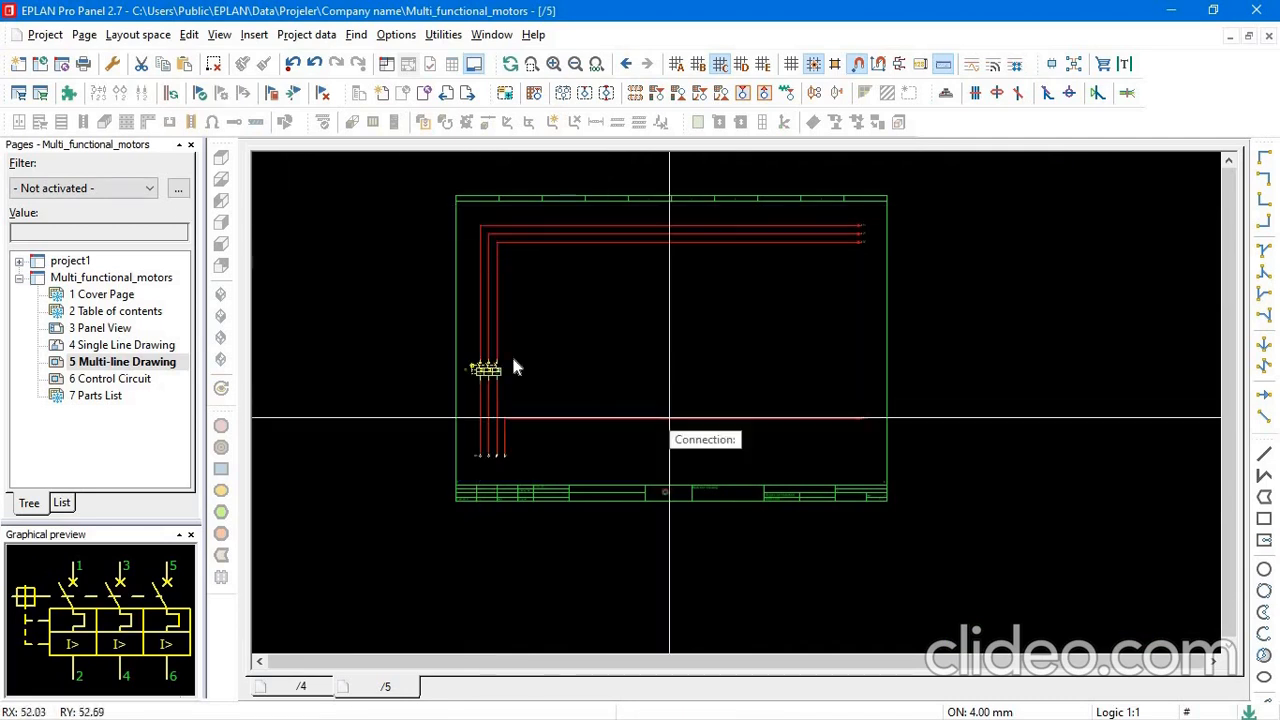
Choose the Voltmeter.ema window macro from the Company name macro folder for insertion.
{"action": "scroll", "coordinate": [478, 374], "scroll_direction": "up", "scroll_amount": 5}
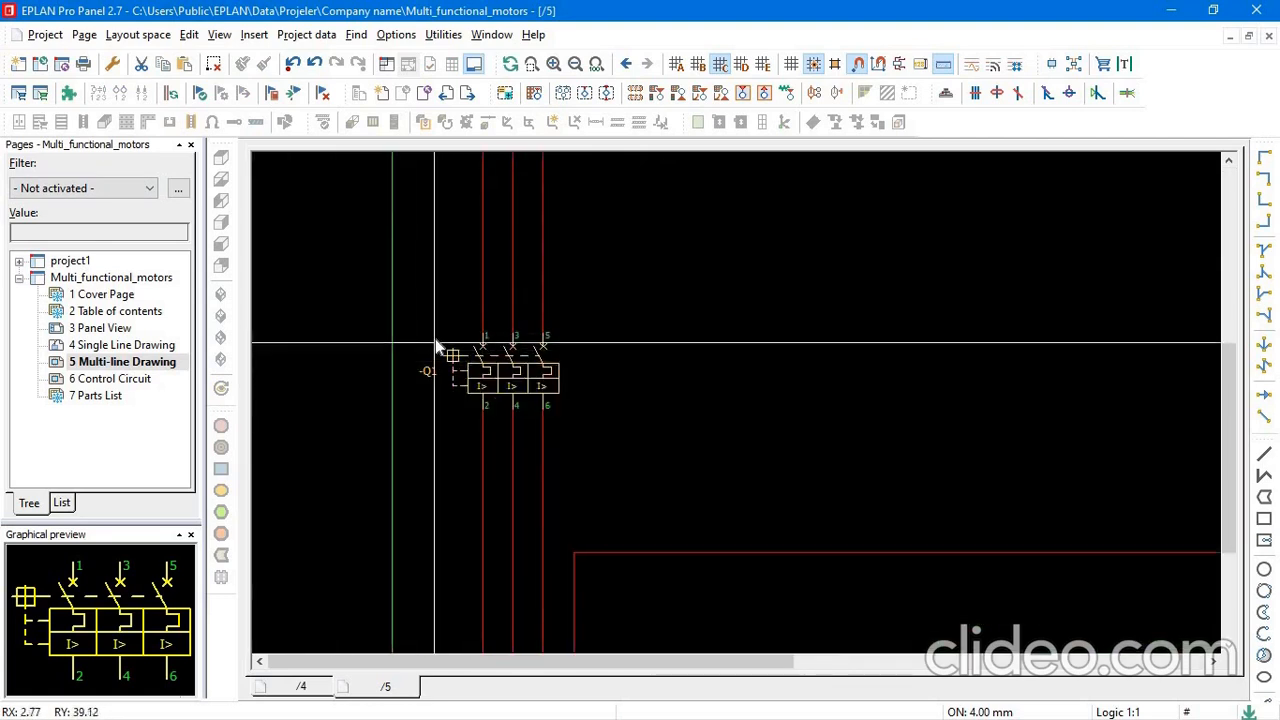
{"action": "scroll", "coordinate": [397, 360], "scroll_direction": "down", "scroll_amount": 5}
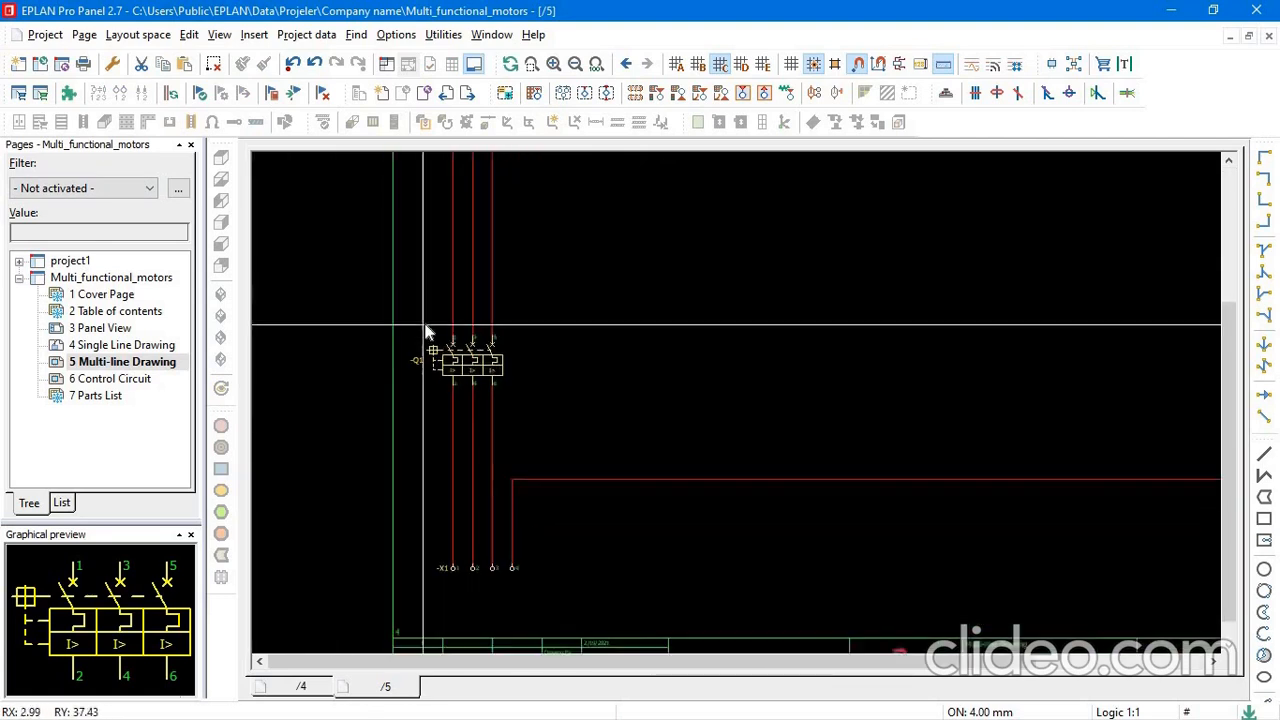
{"action": "scroll", "coordinate": [430, 325], "scroll_direction": "down", "scroll_amount": 2}
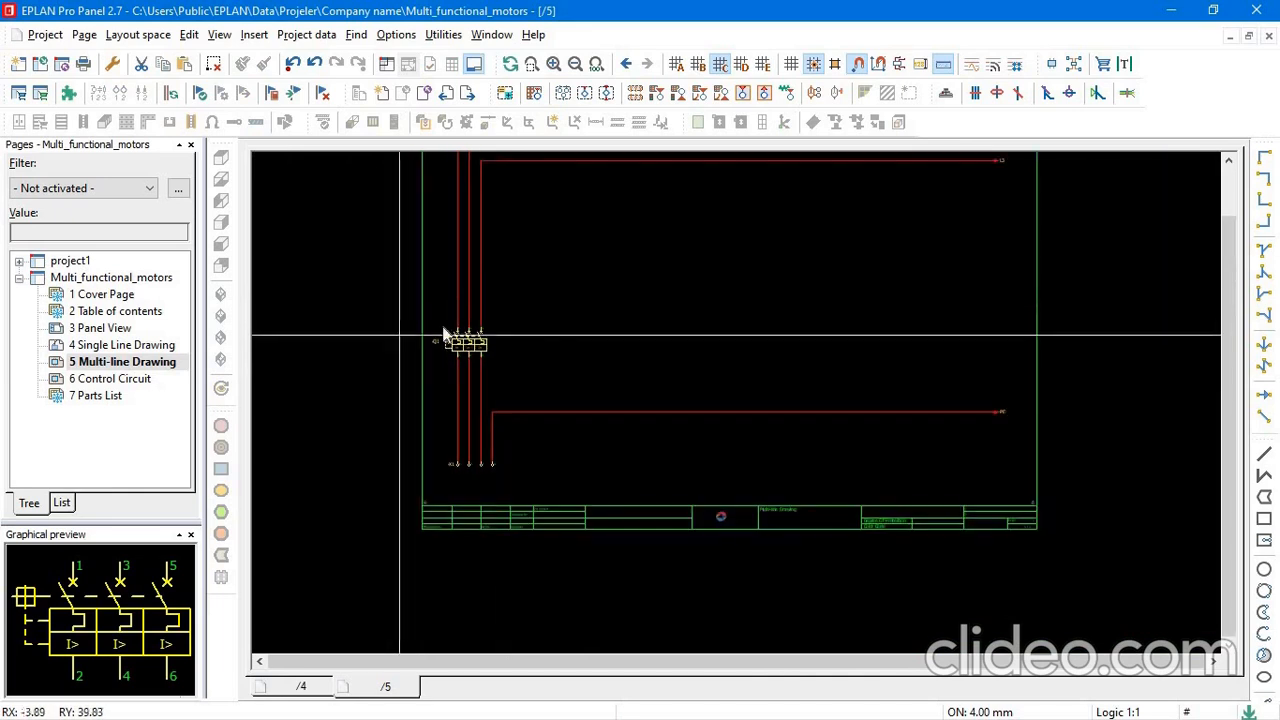
{"action": "scroll", "coordinate": [501, 285], "scroll_direction": "down", "scroll_amount": 1}
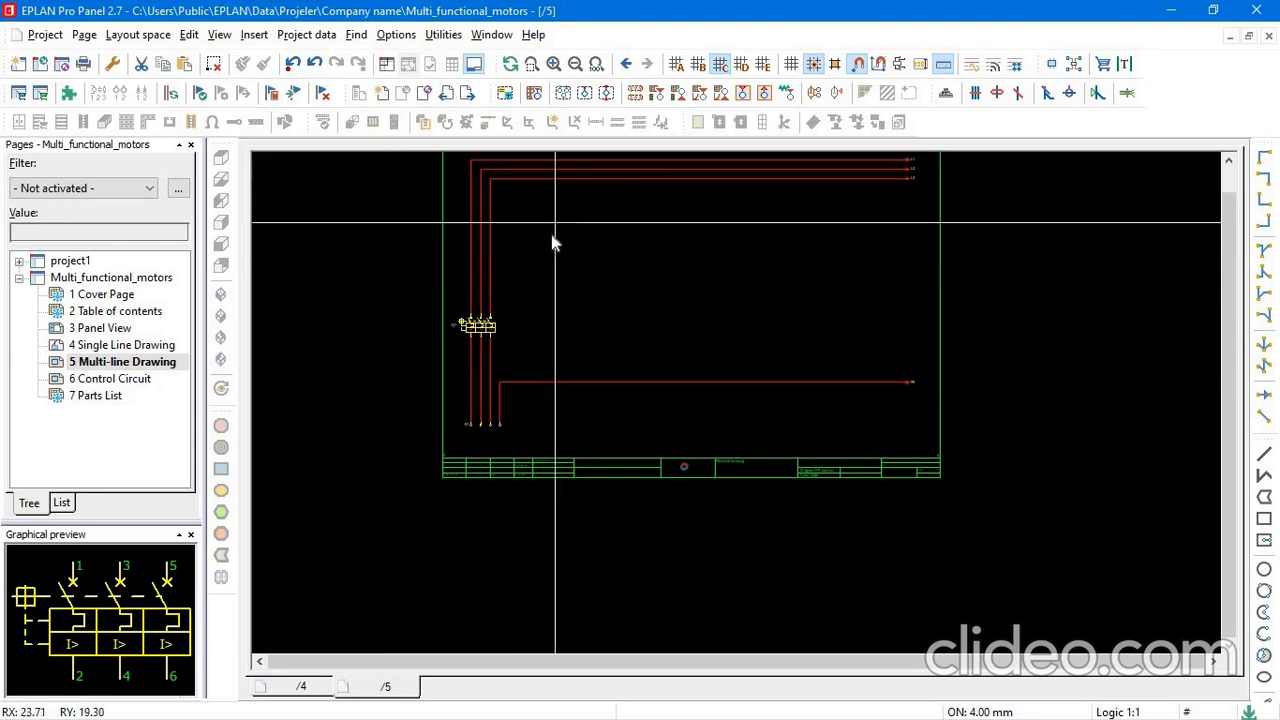
{"action": "middle_click_drag", "start_coordinate": [561, 262], "coordinate": [557, 284]}
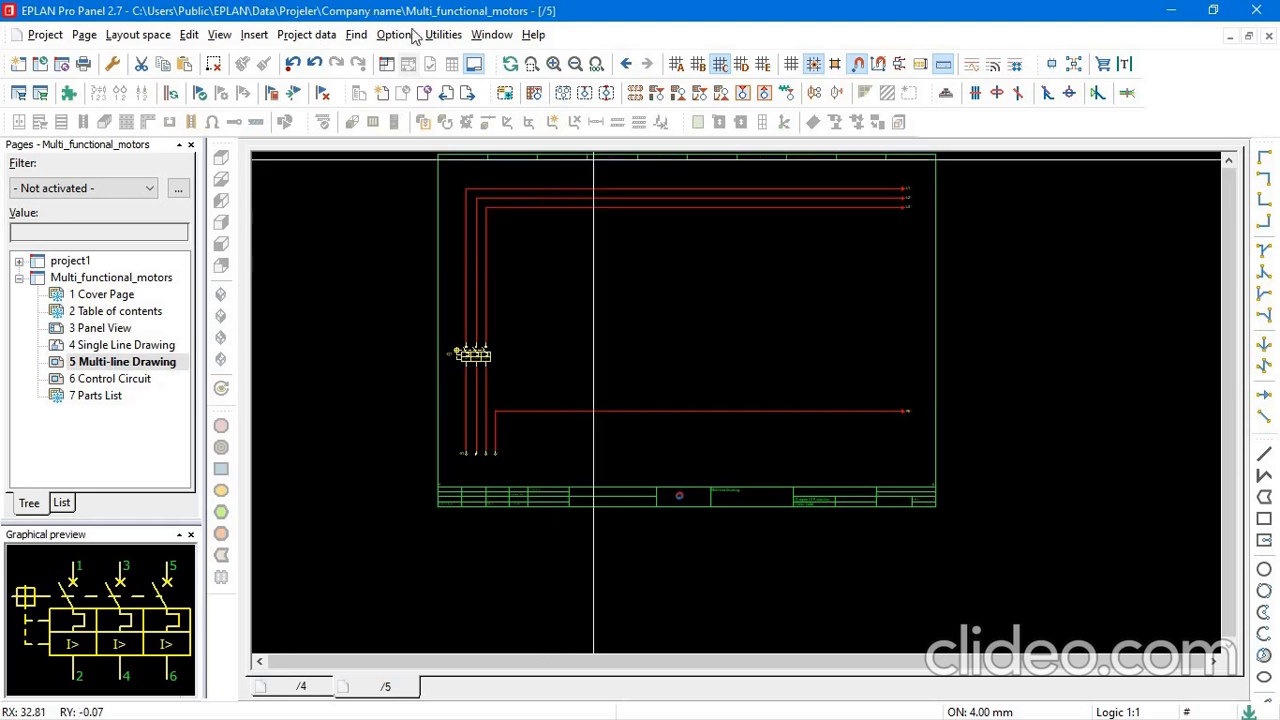
{"action": "left_click", "coordinate": [445, 35]}
{"action": "mouse_move", "coordinate": [280, 35]}
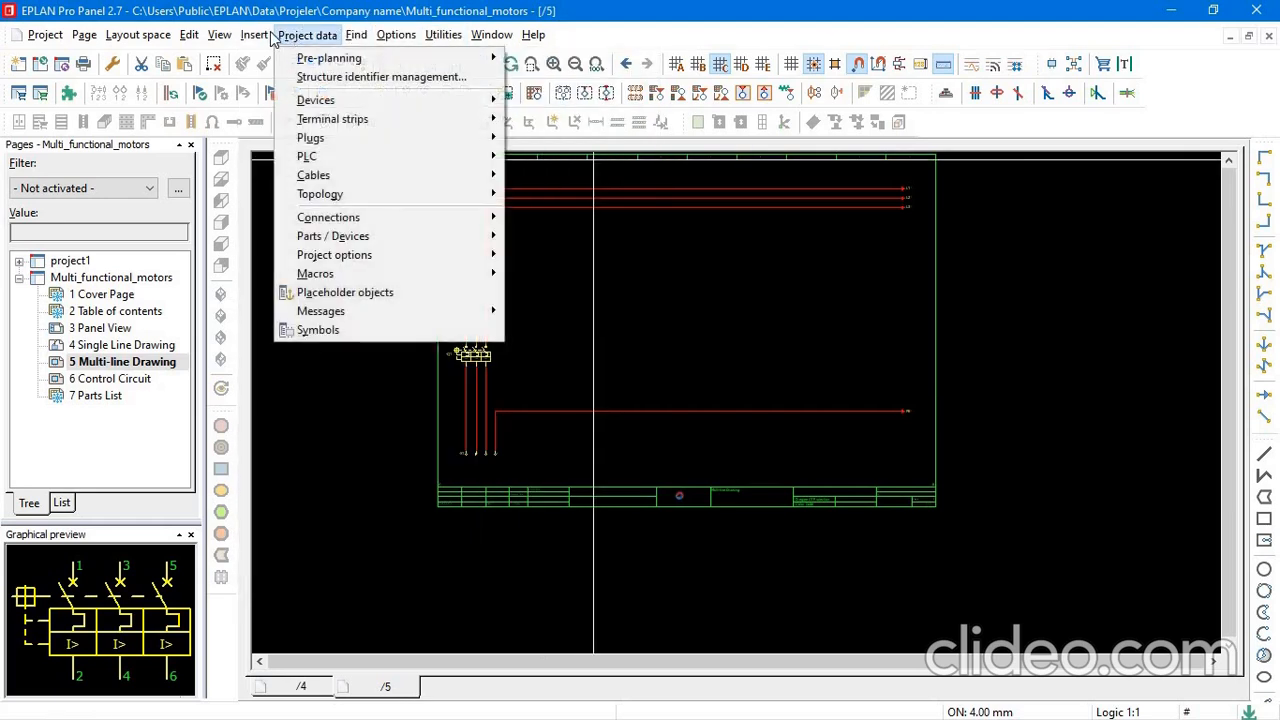
{"action": "left_click", "coordinate": [287, 78]}
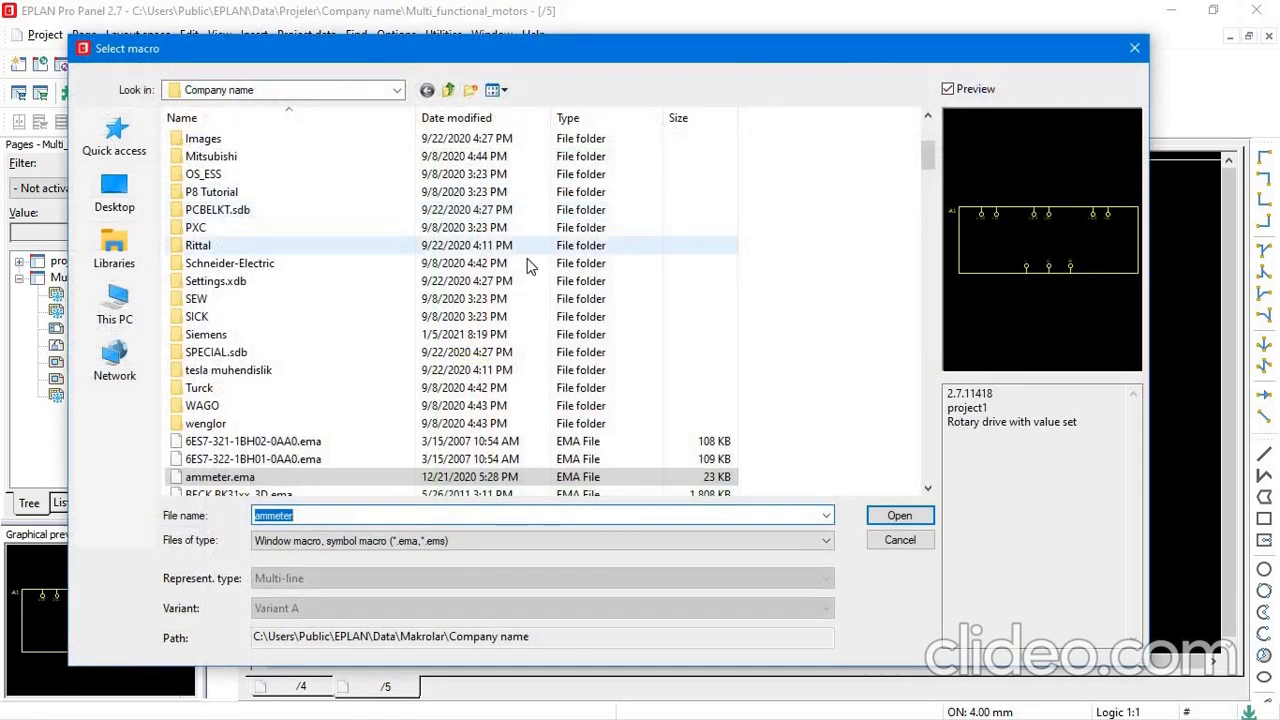
{"action": "type", "text": "volt"}
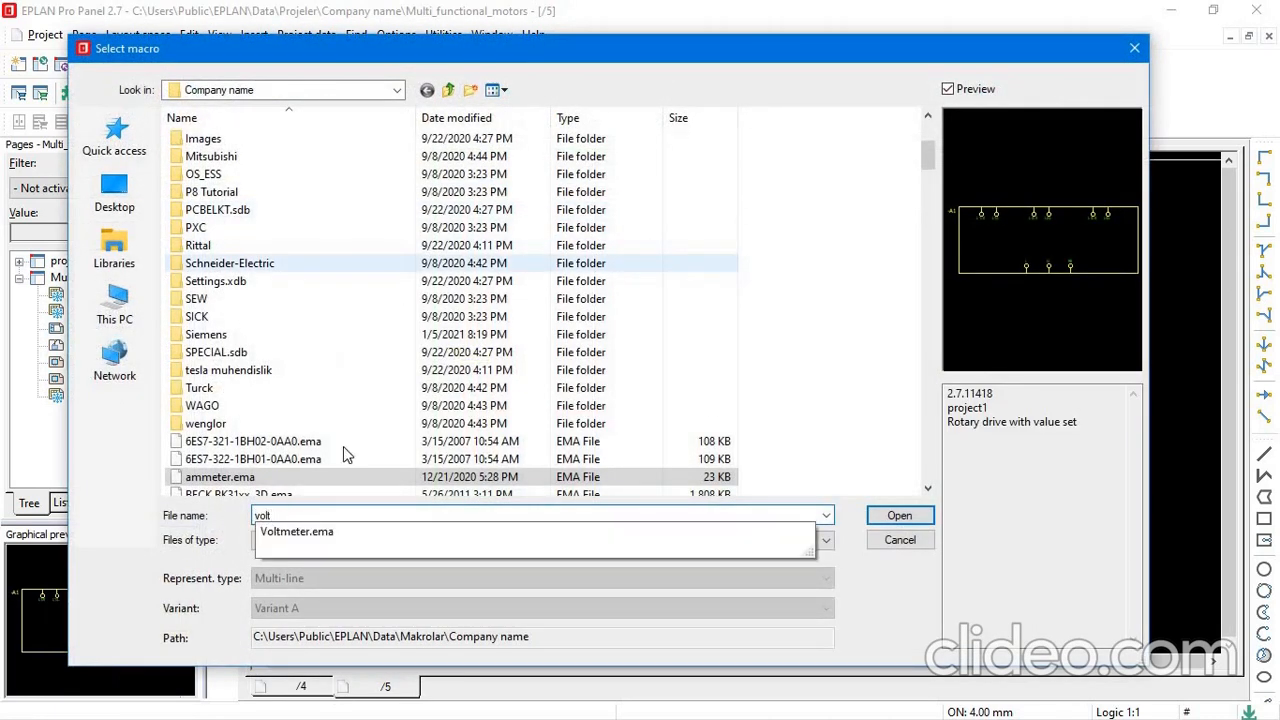
{"action": "left_click", "coordinate": [330, 531]}
{"action": "left_click", "coordinate": [897, 515]}
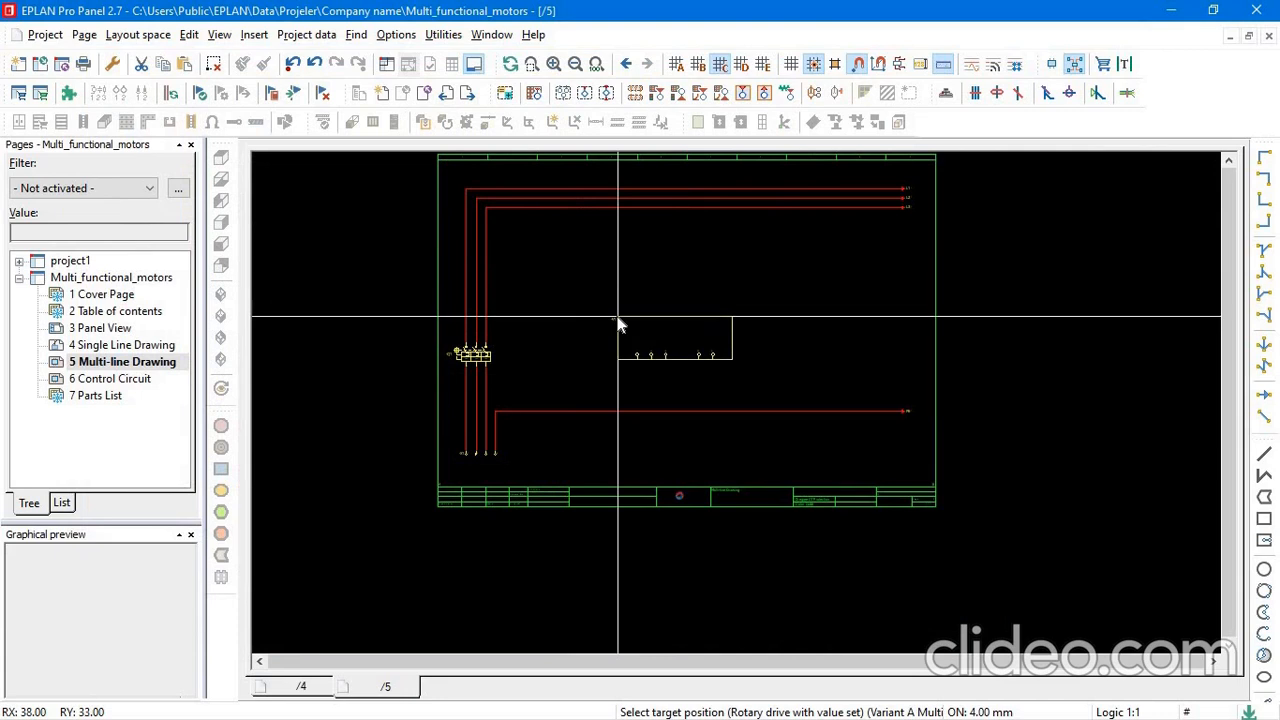
Place the voltmeter macro between the phase lines and the PE line with the insertion mode Do not modify, then end the insertion.
{"action": "left_click", "coordinate": [604, 317]}
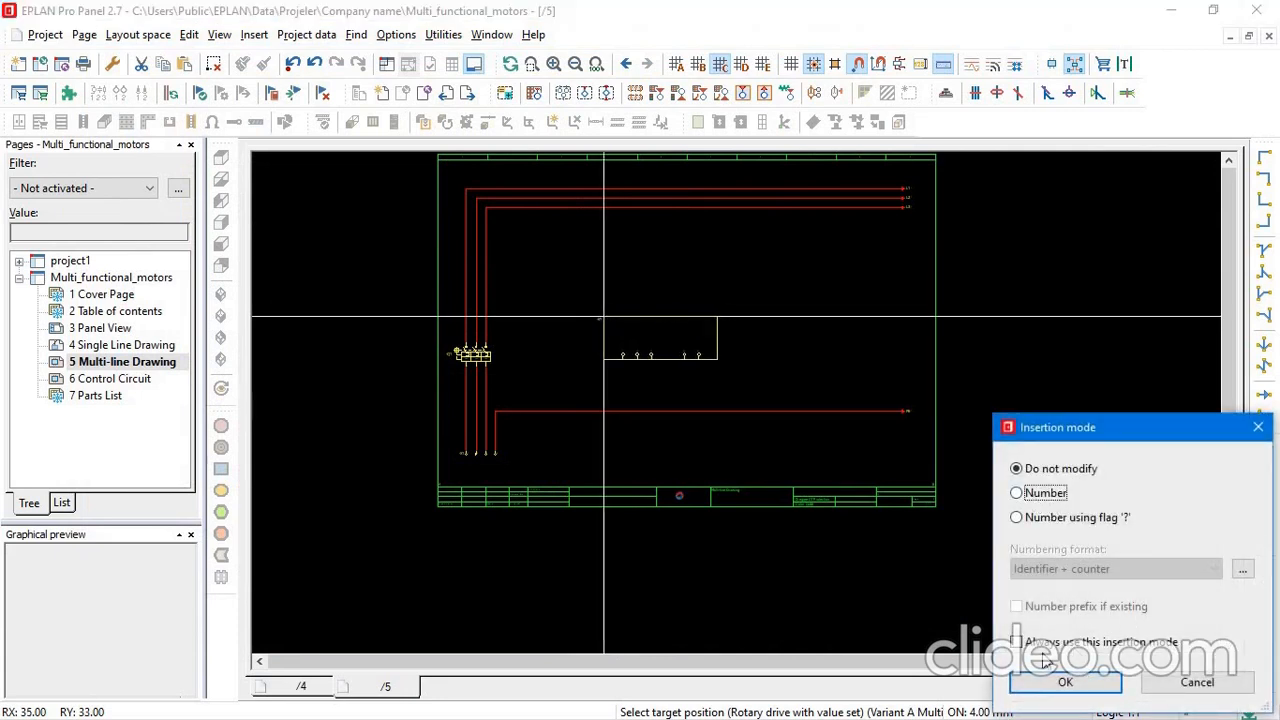
{"action": "left_click", "coordinate": [1045, 493]}
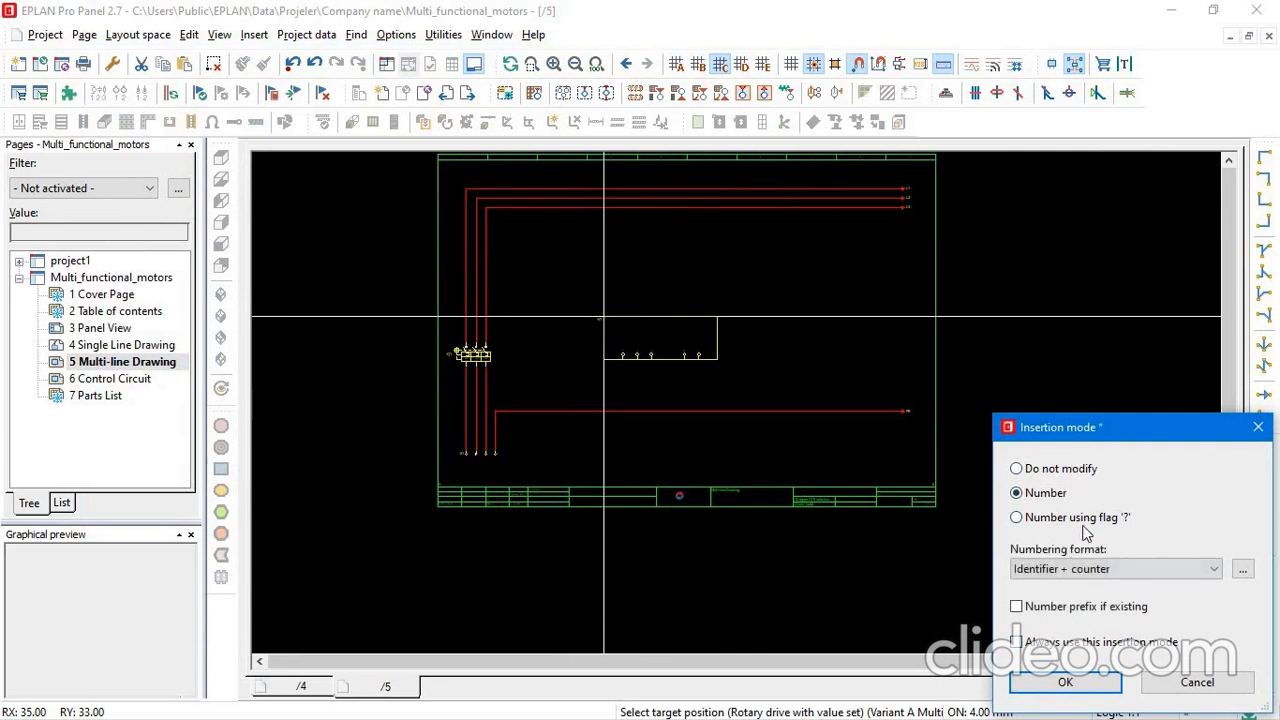
{"action": "left_click", "coordinate": [1050, 468]}
{"action": "left_click", "coordinate": [1065, 682]}
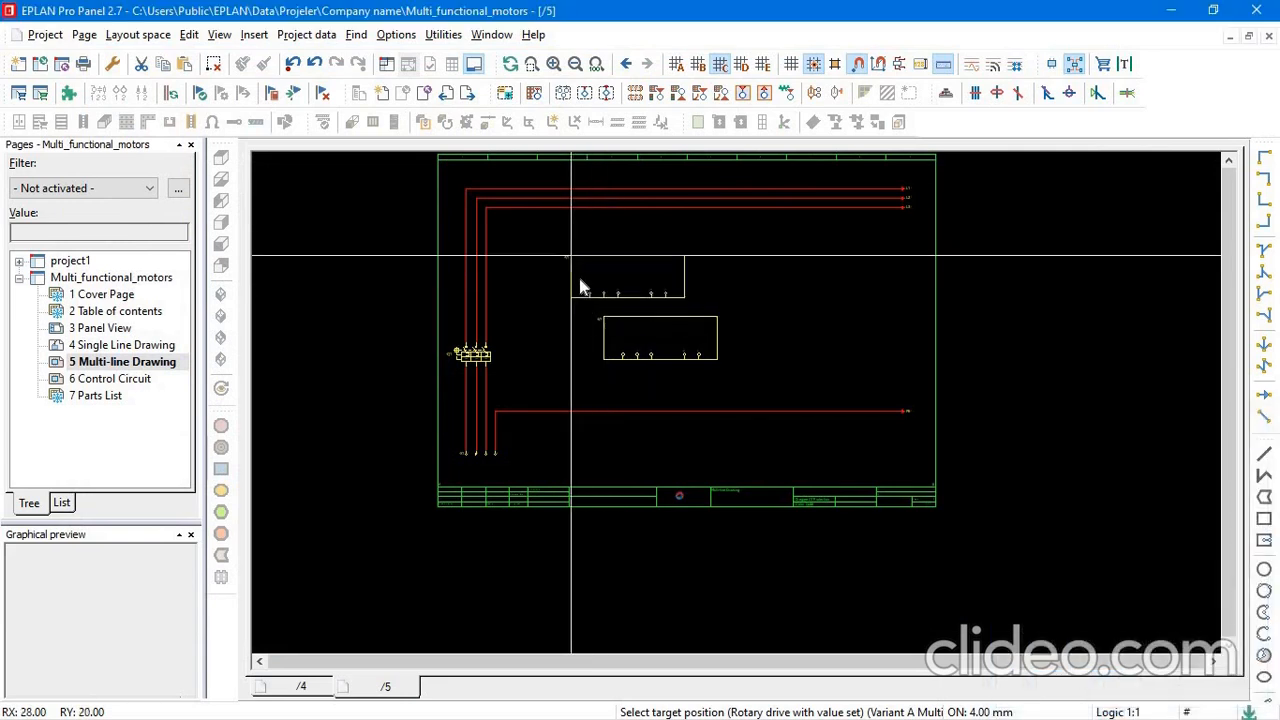
{"action": "key", "text": "Escape"}
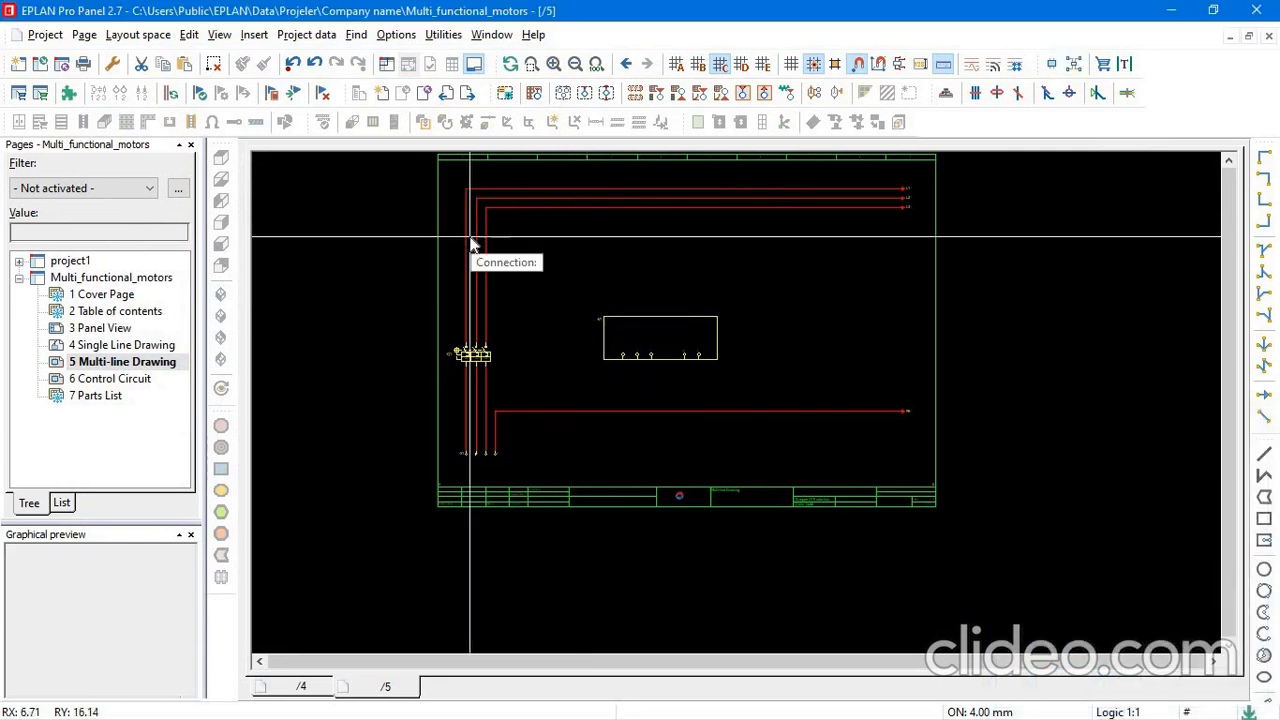
Insert the ammeter.ema window macro above the voltmeter box and below the horizontal phase lines.
{"action": "left_click", "coordinate": [253, 36]}
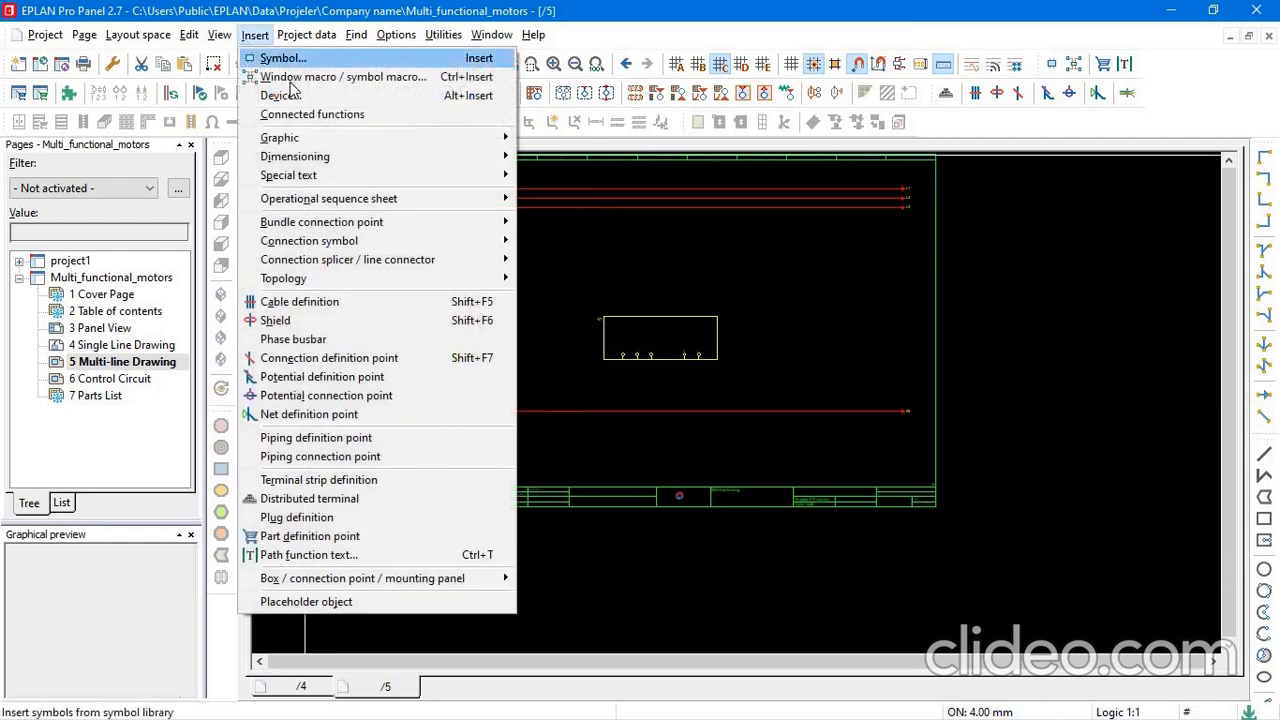
{"action": "left_click", "coordinate": [300, 77]}
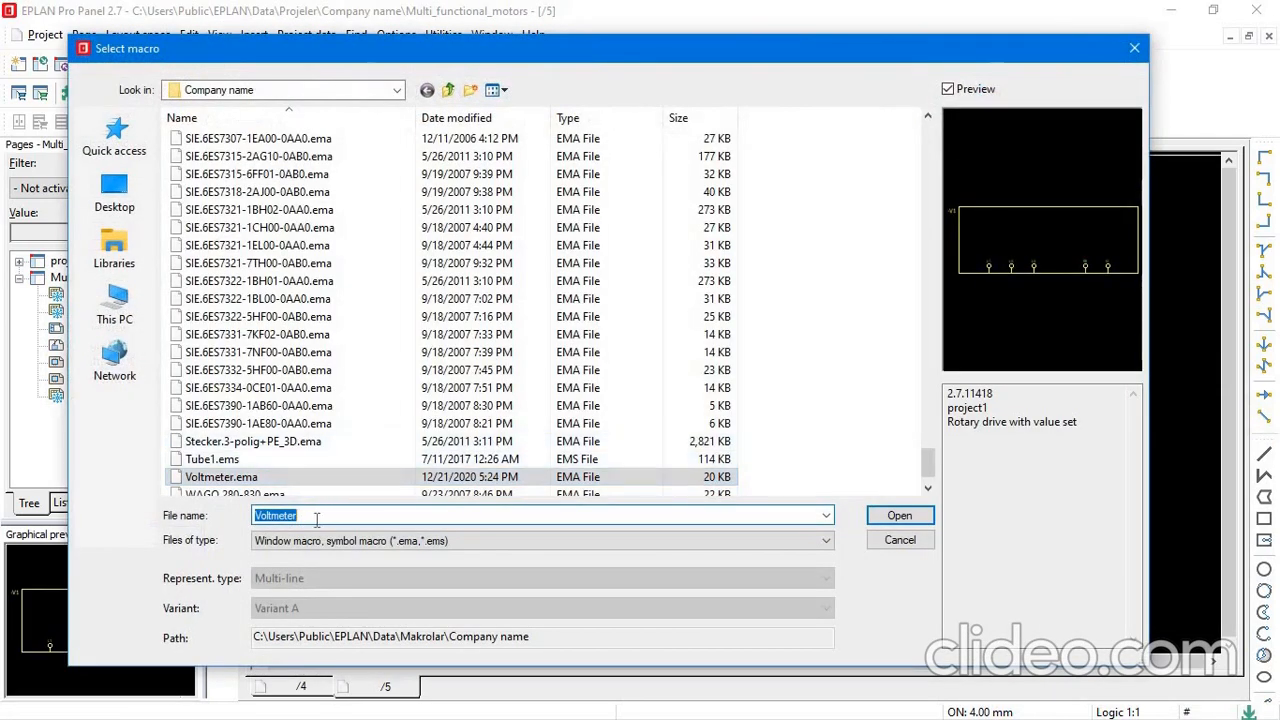
{"action": "type", "text": "amm"}
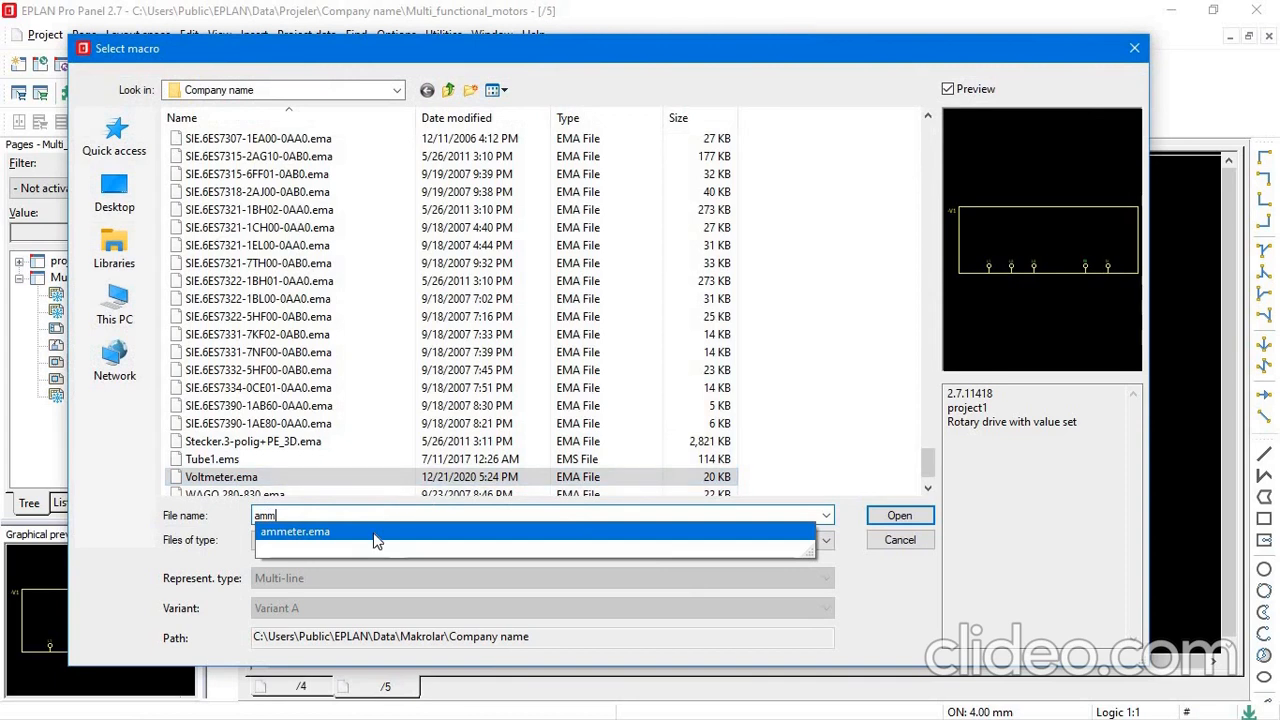
{"action": "left_click", "coordinate": [703, 526]}
{"action": "left_click", "coordinate": [900, 516]}
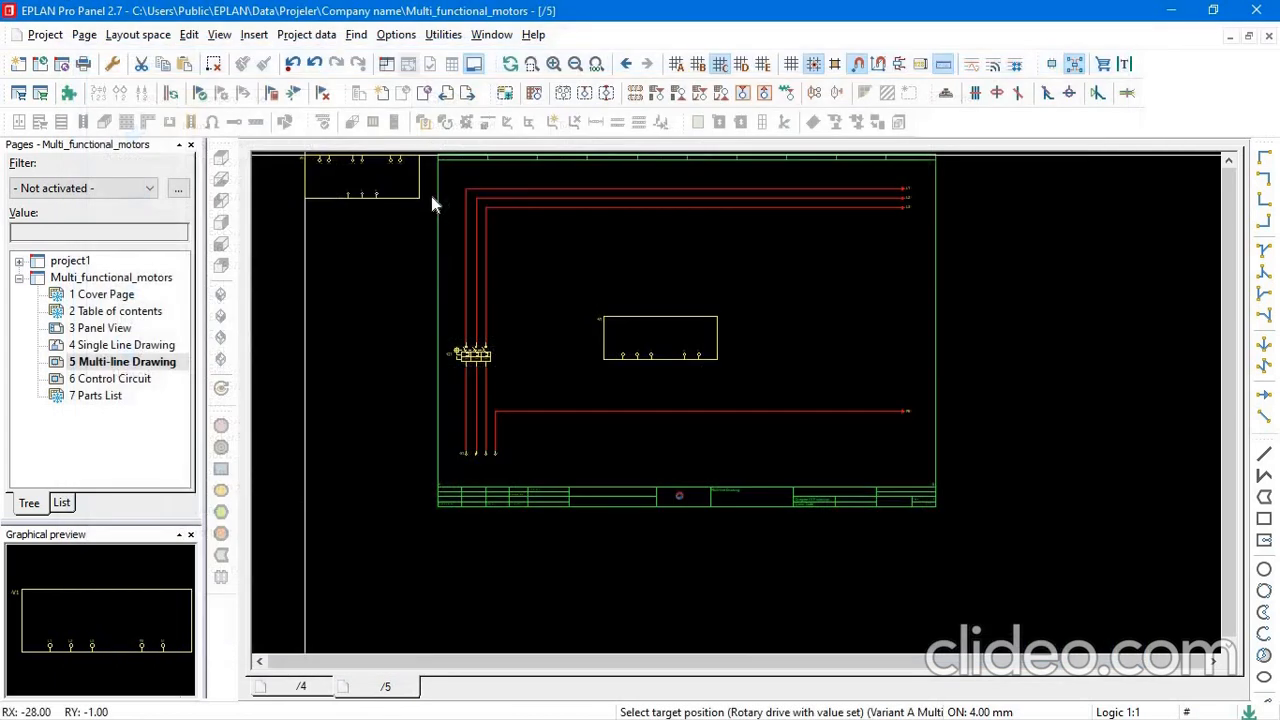
{"action": "left_click", "coordinate": [642, 258]}
{"action": "left_click", "coordinate": [1064, 684]}
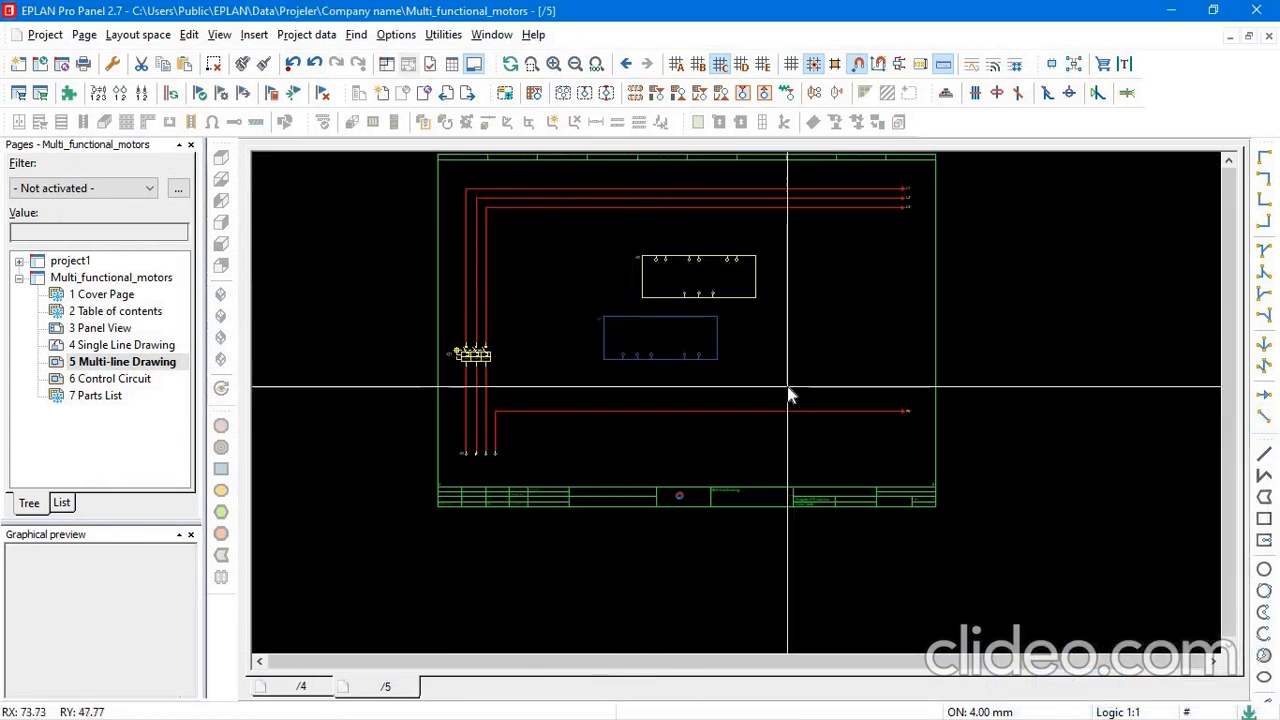
Move the voltmeter box straight down, closer to the PE line.
{"action": "left_click_drag", "start_coordinate": [700, 357], "coordinate": [604, 327]}
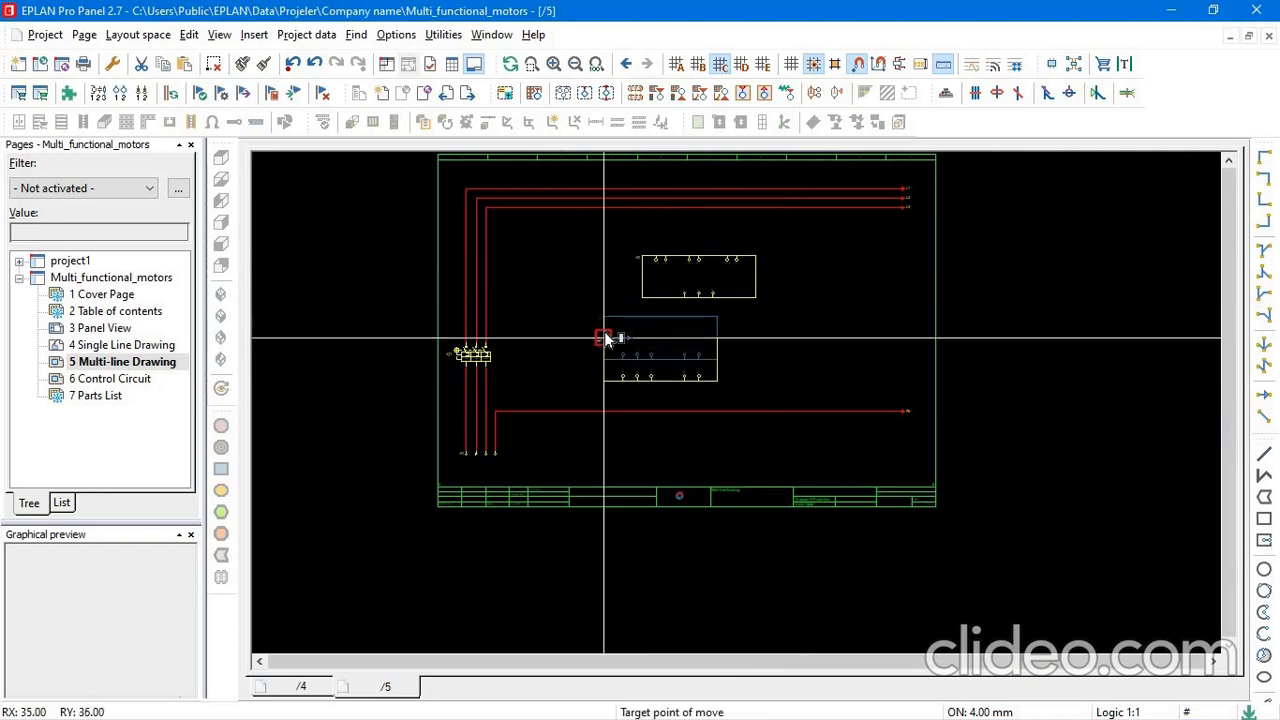
{"action": "left_click", "coordinate": [604, 338]}
Examine the connection points of ammeter -A1 and voltmeter -V1 and their position relative to the phase and PE lines.
{"action": "scroll", "coordinate": [645, 322], "scroll_direction": "up", "scroll_amount": 4}
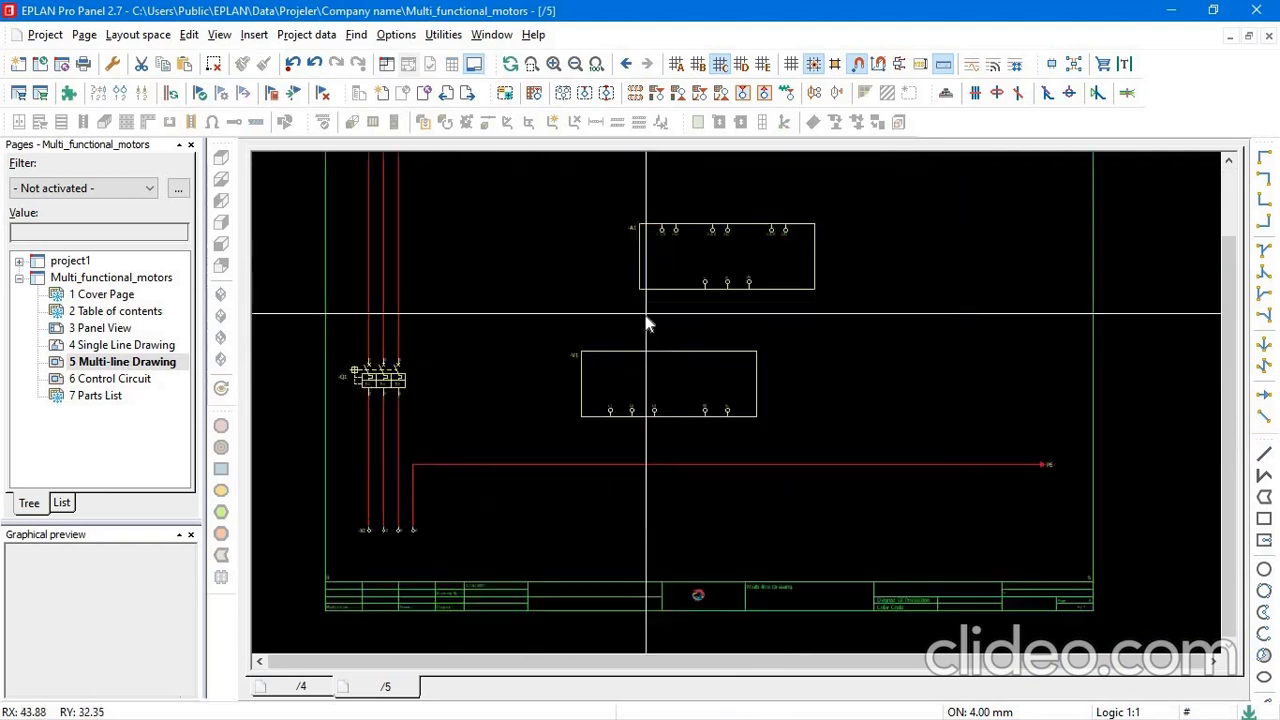
{"action": "scroll", "coordinate": [645, 322], "scroll_direction": "down", "scroll_amount": 5}
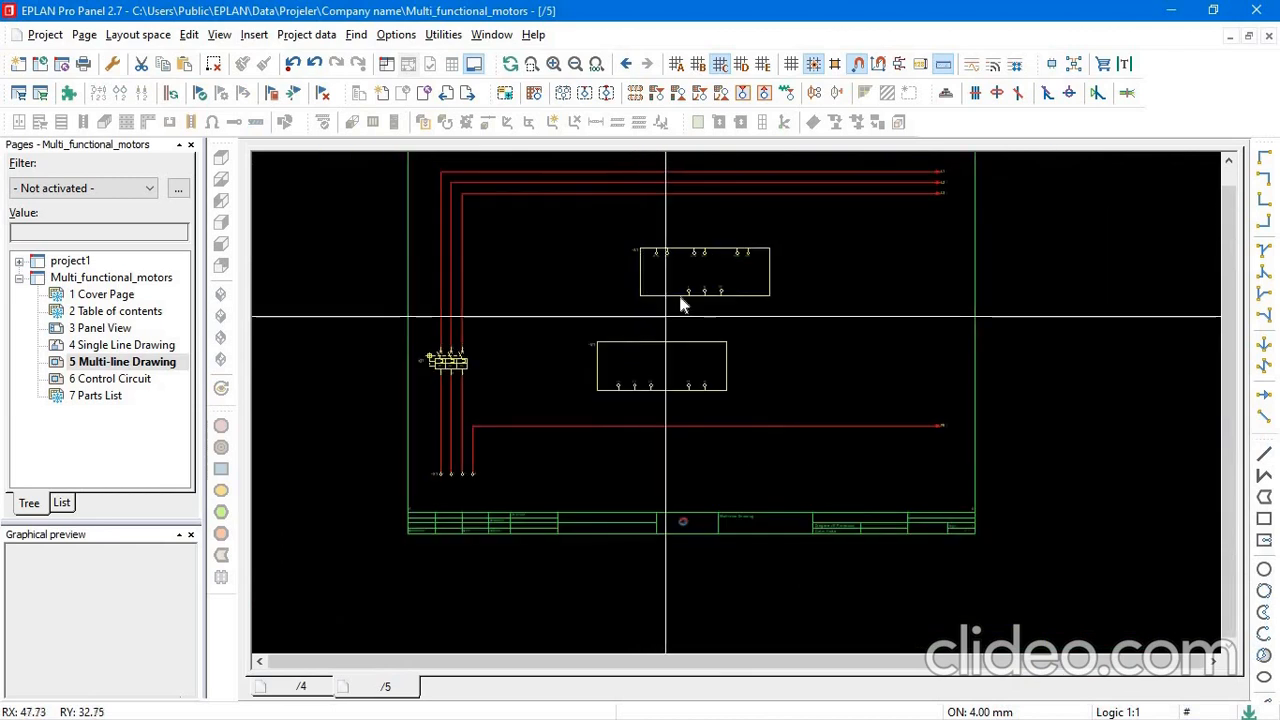
{"action": "scroll", "coordinate": [692, 288], "scroll_direction": "up", "scroll_amount": 4}
{"action": "scroll", "coordinate": [690, 280], "scroll_direction": "down", "scroll_amount": 3}
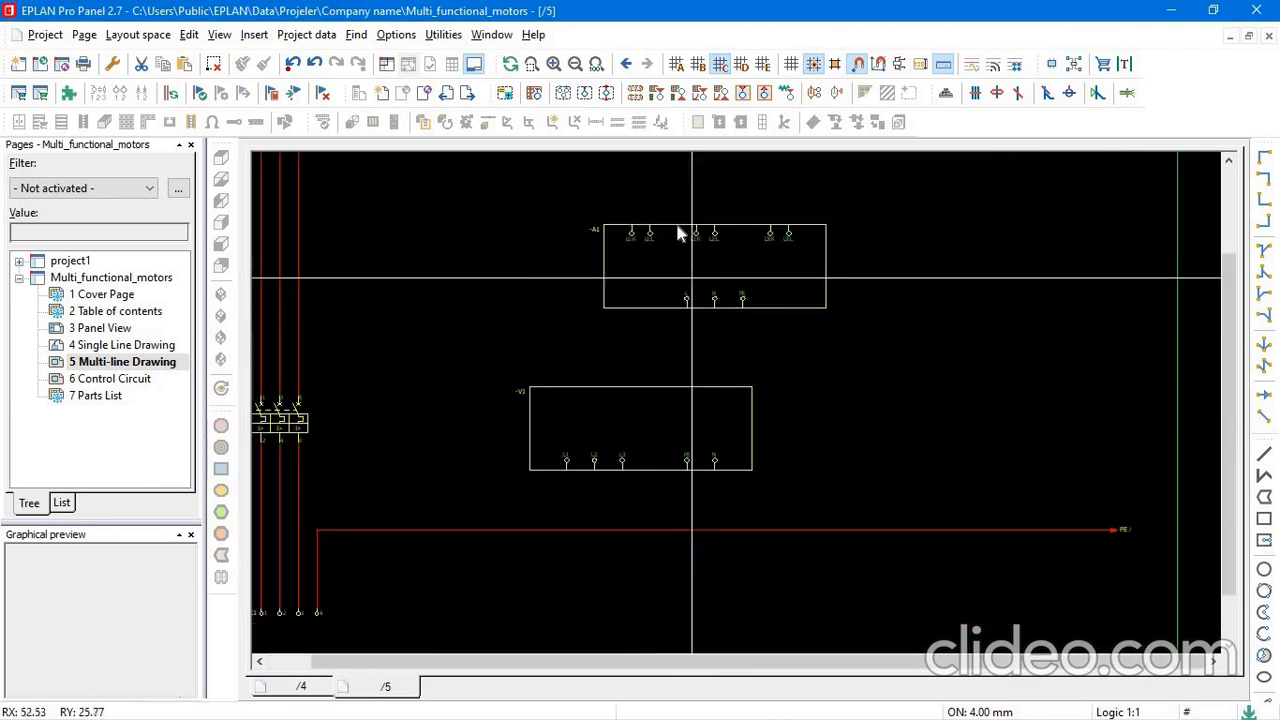
{"action": "scroll", "coordinate": [437, 300], "scroll_direction": "down", "scroll_amount": 2}
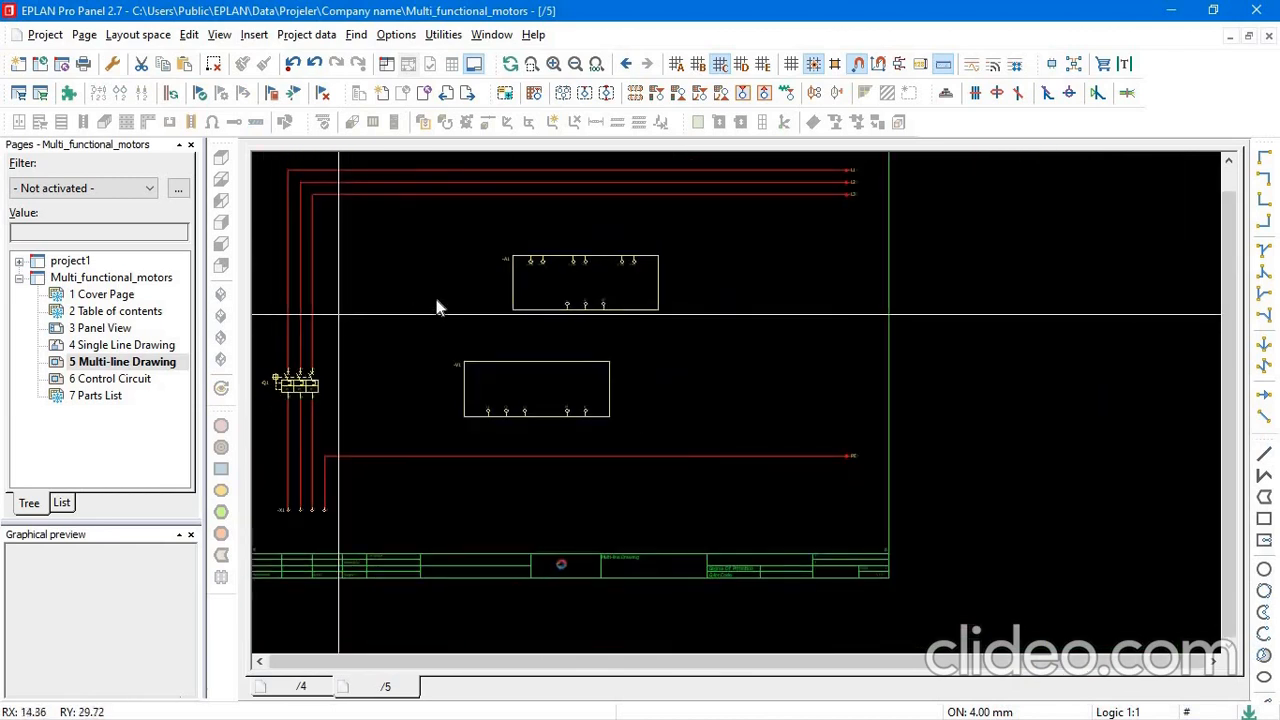
{"action": "middle_click_drag", "start_coordinate": [467, 345], "coordinate": [542, 359]}
{"action": "scroll", "coordinate": [752, 320], "scroll_direction": "up", "scroll_amount": 7}
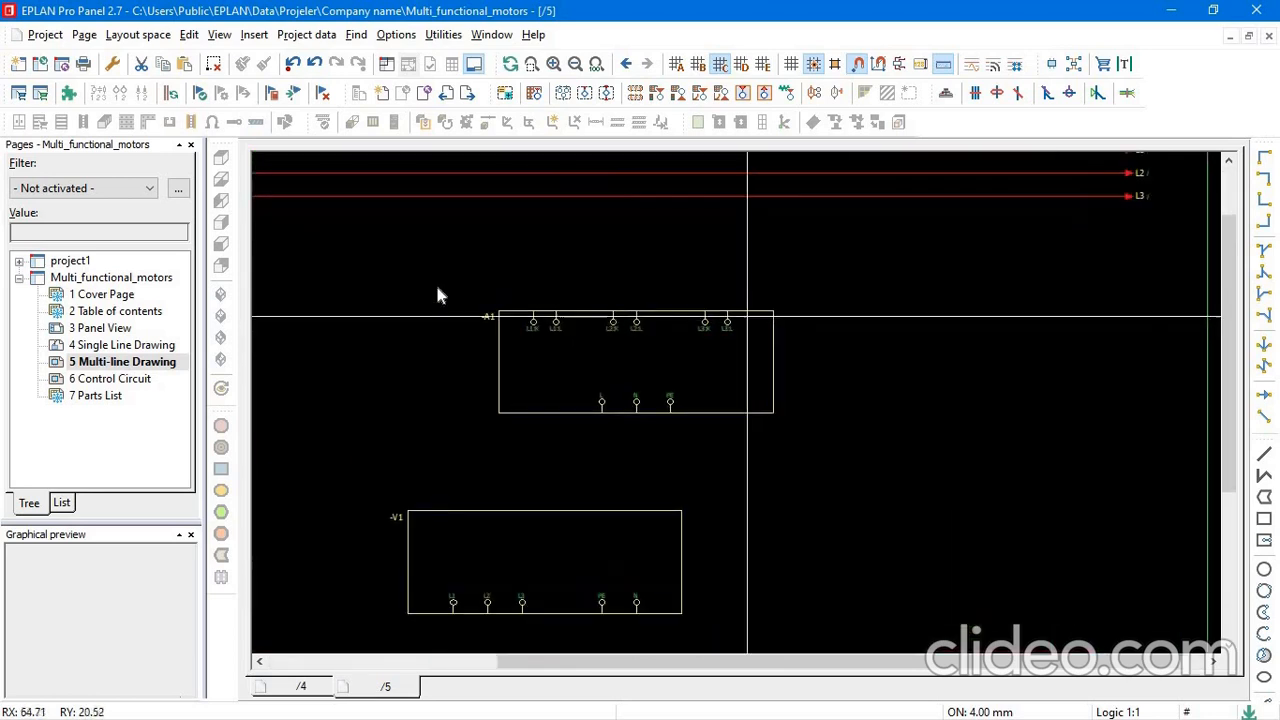
{"action": "scroll", "coordinate": [770, 390], "scroll_direction": "down", "scroll_amount": 3}
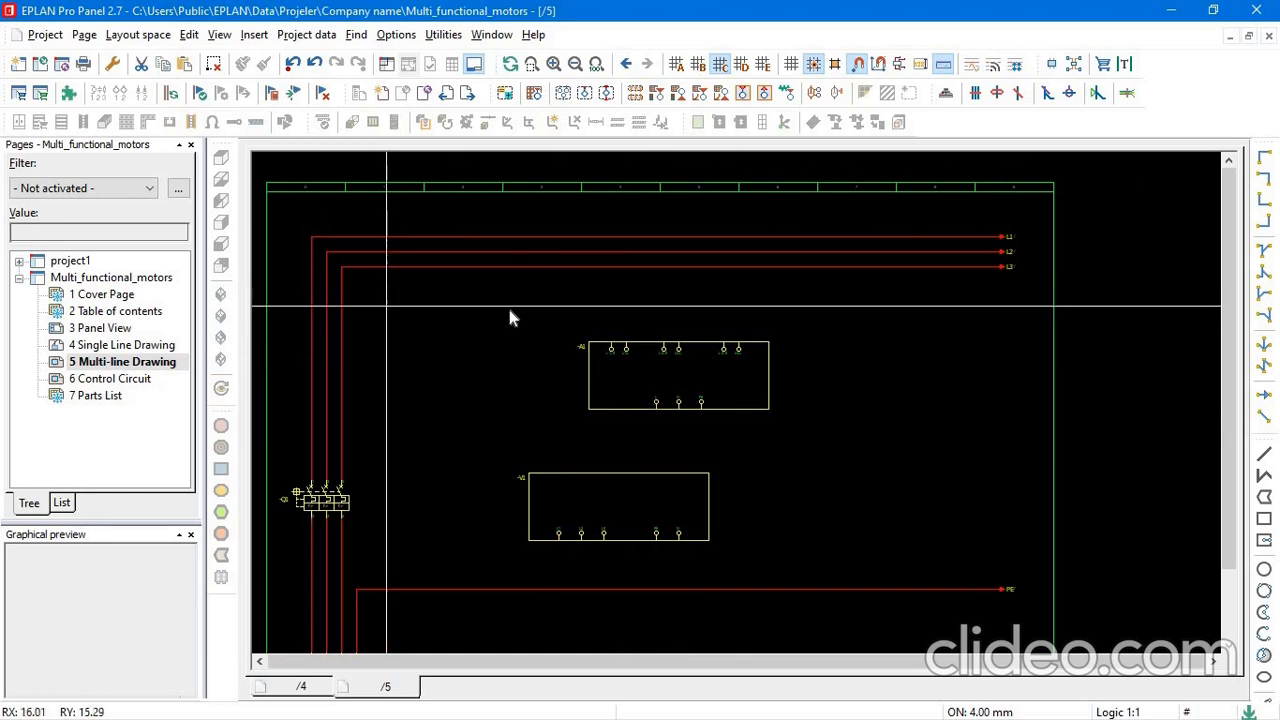
Insert the four-connection current transformer symbol LSW2A on the vertical L1 phase line above circuit breaker -Q1, keeping its default properties.
{"action": "left_click", "coordinate": [447, 36]}
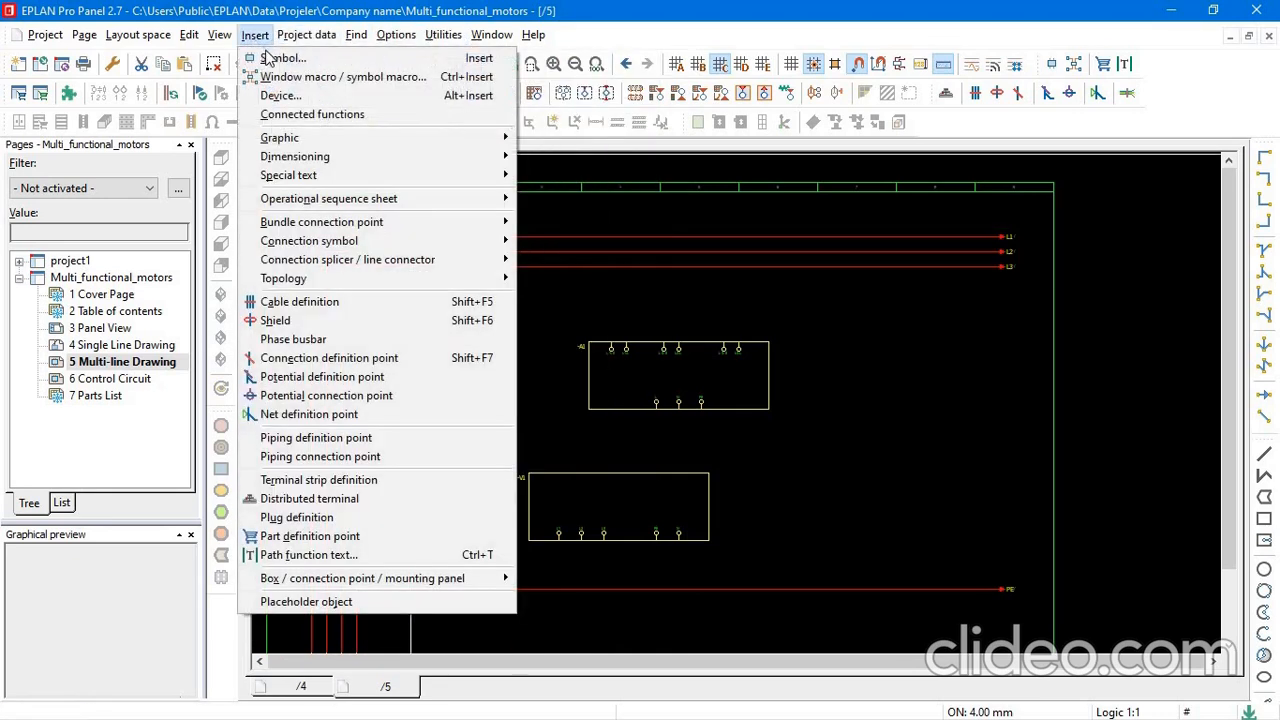
{"action": "left_click", "coordinate": [281, 58]}
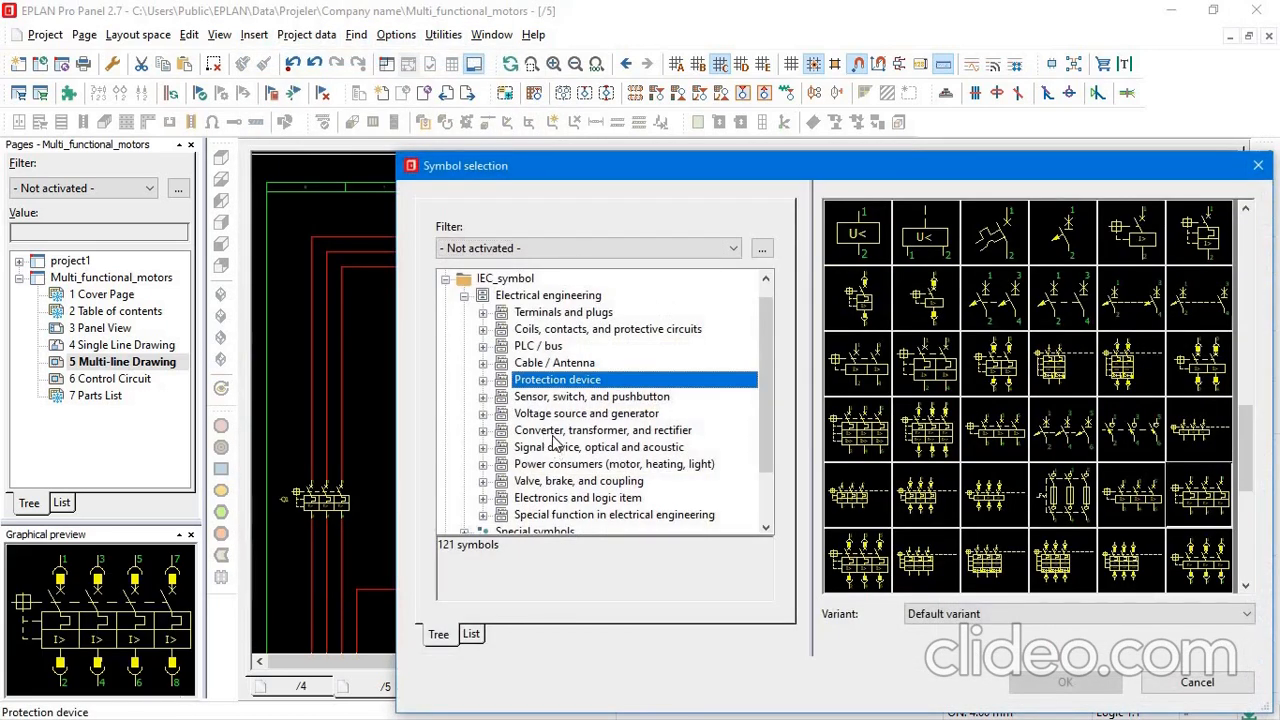
{"action": "left_click", "coordinate": [585, 431]}
{"action": "left_click", "coordinate": [842, 435]}
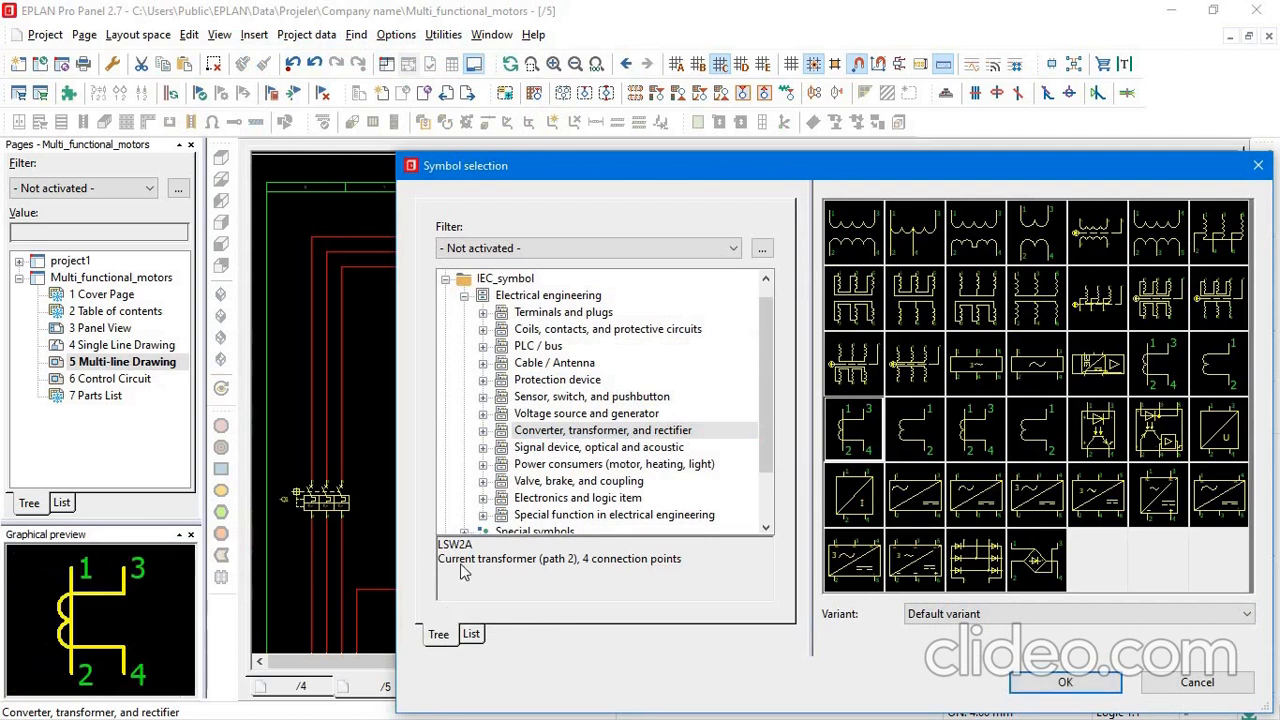
{"action": "left_click", "coordinate": [1063, 684]}
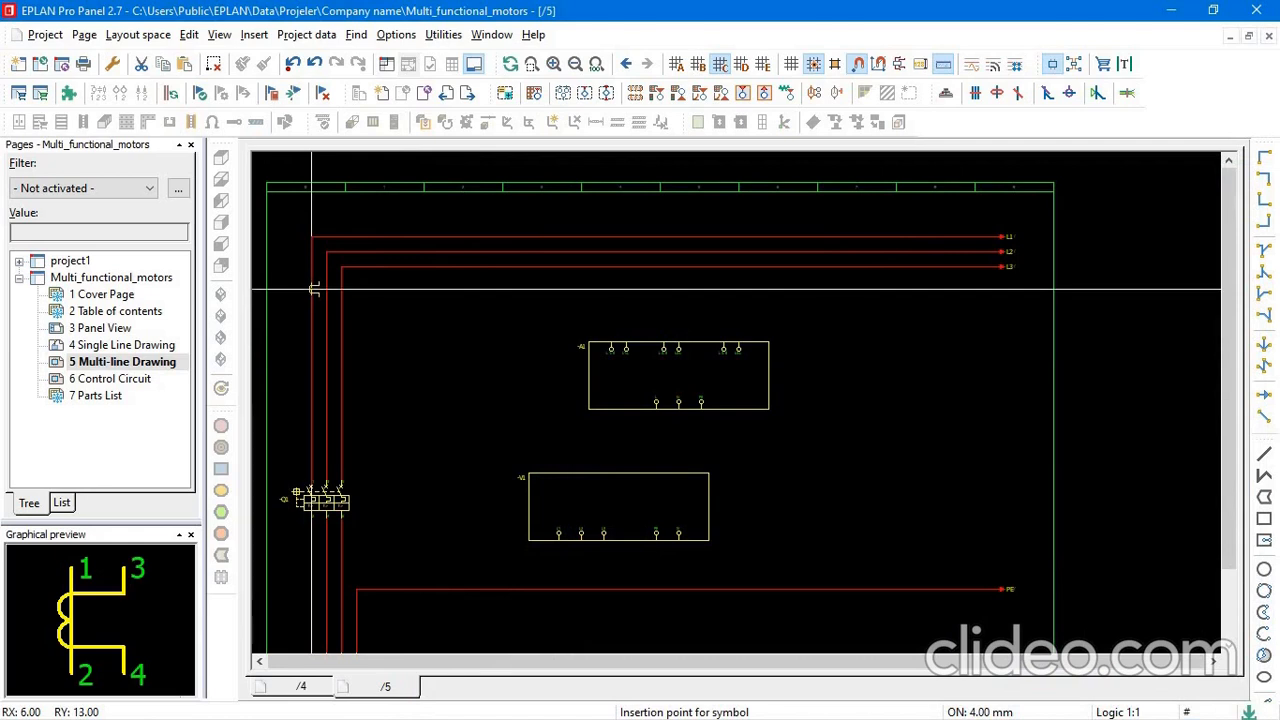
{"action": "left_click", "coordinate": [312, 292]}
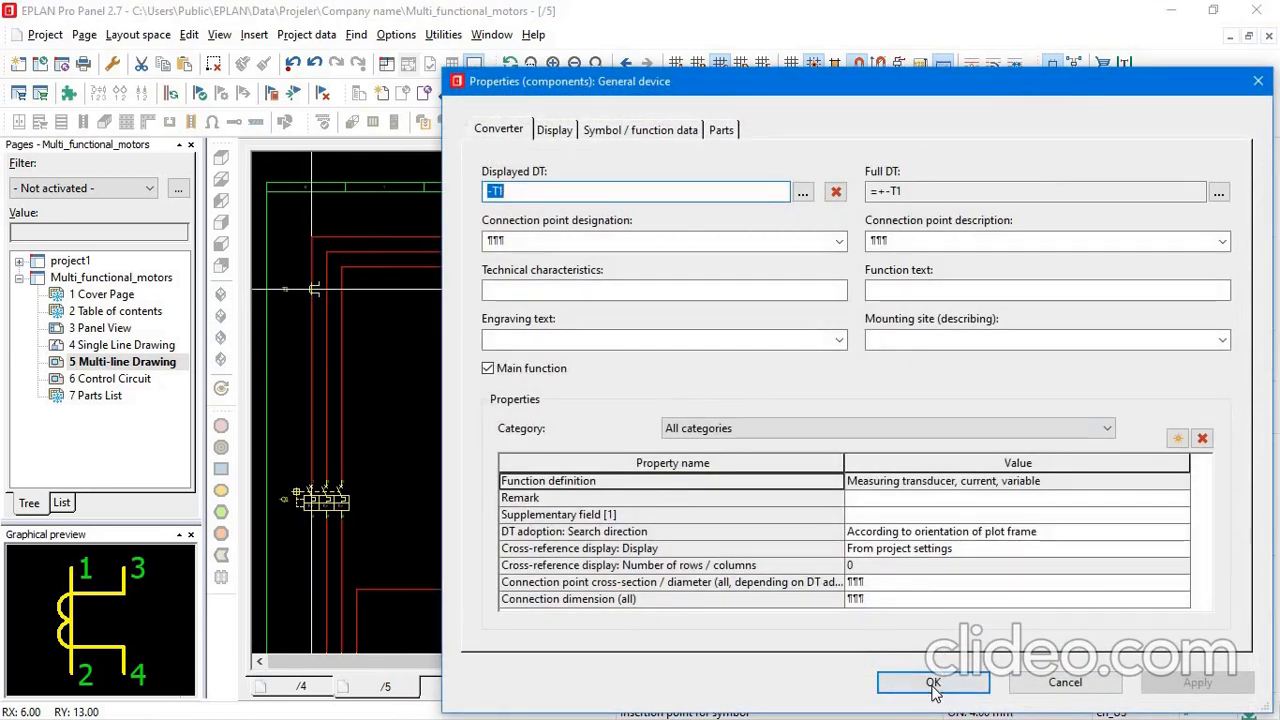
{"action": "left_click", "coordinate": [933, 684]}
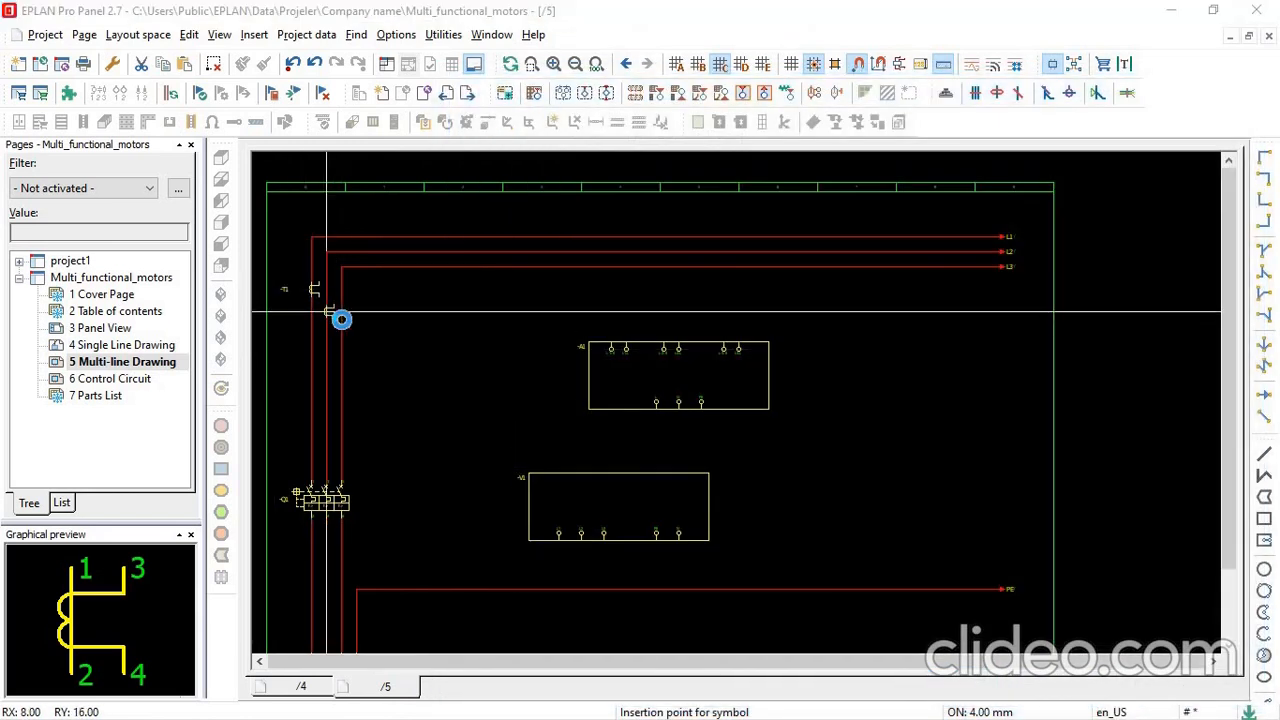
Insert the current transformer symbol on the vertical L2 and L3 phase lines above breaker -Q1, keeping the default properties.
{"action": "left_click", "coordinate": [341, 319]}
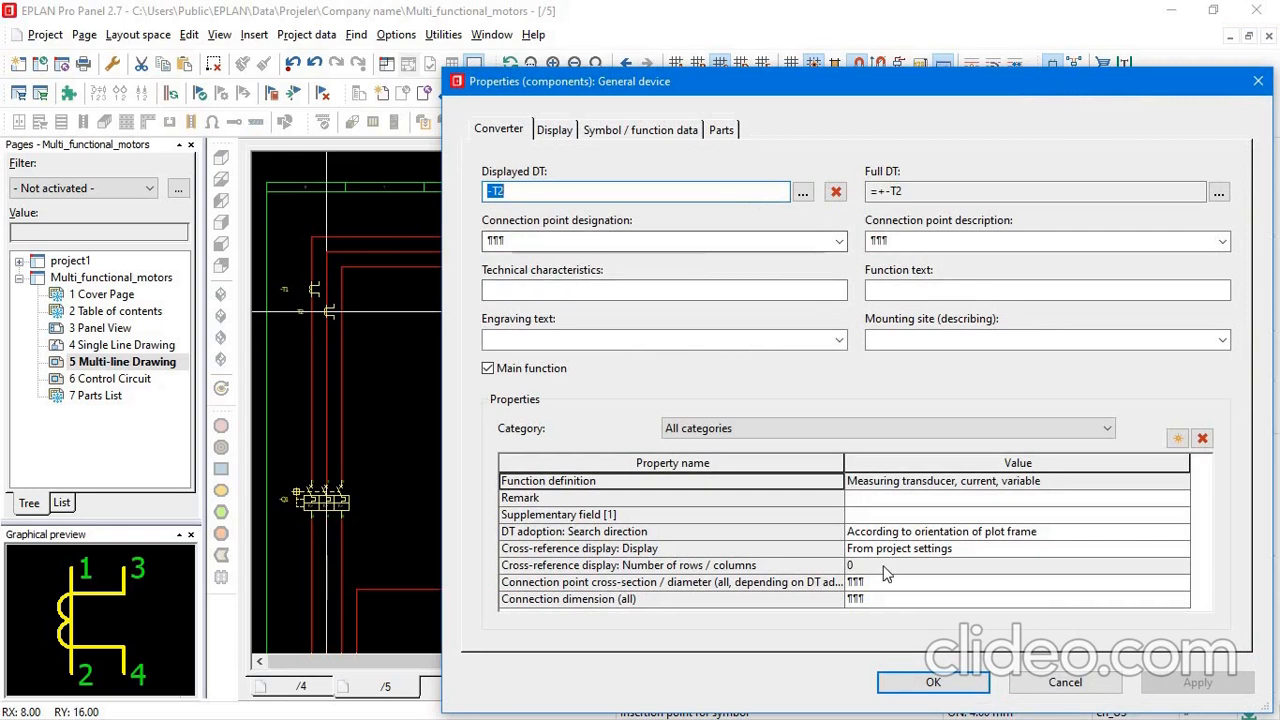
{"action": "left_click", "coordinate": [924, 684]}
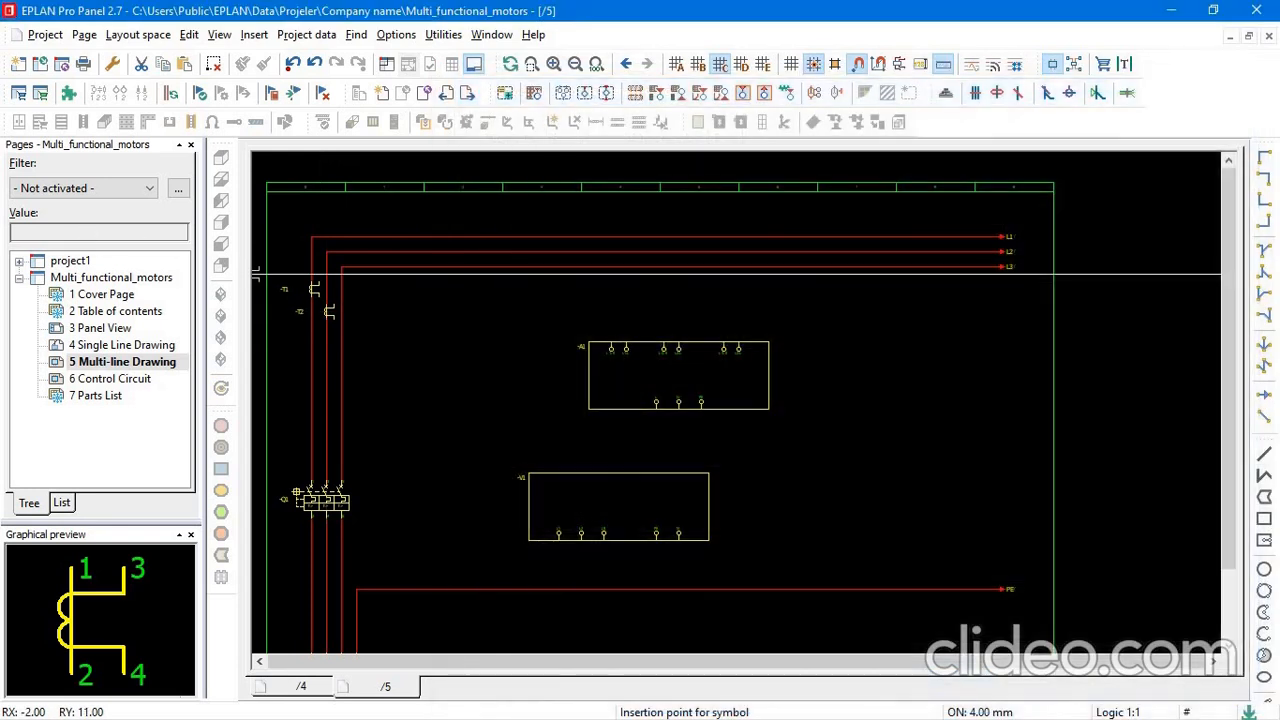
{"action": "left_click", "coordinate": [344, 345]}
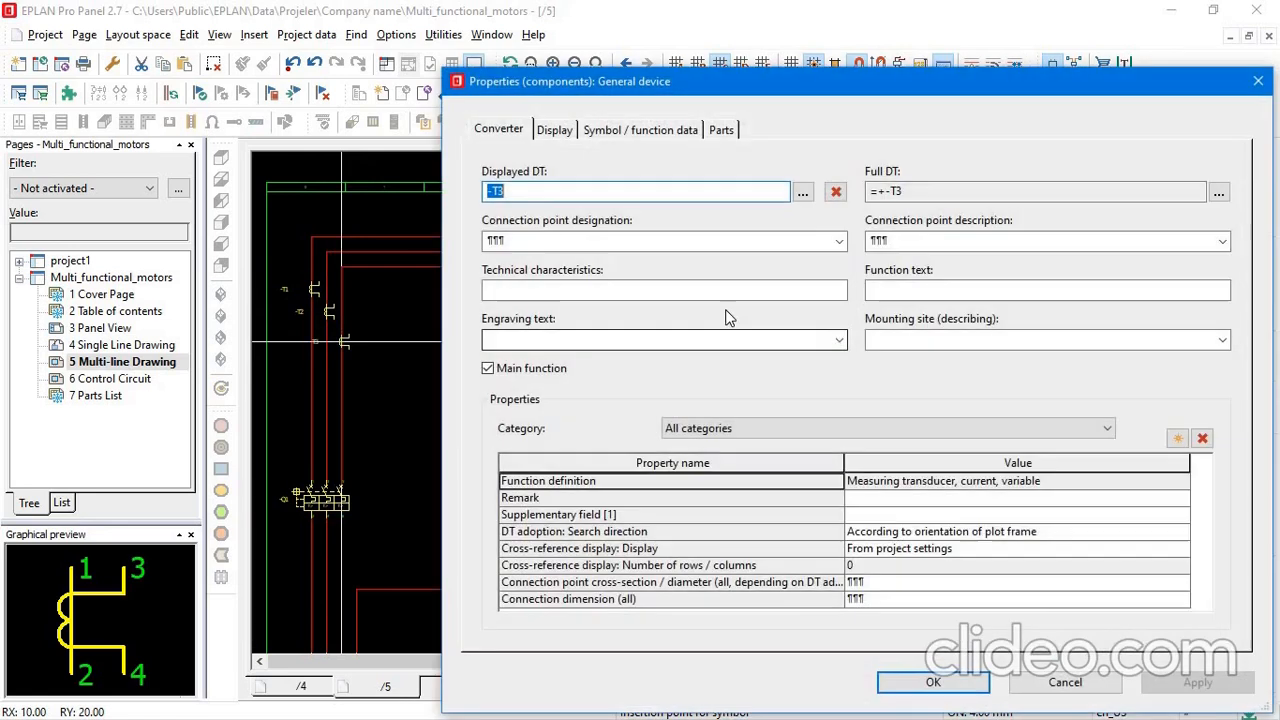
{"action": "left_click", "coordinate": [950, 690]}
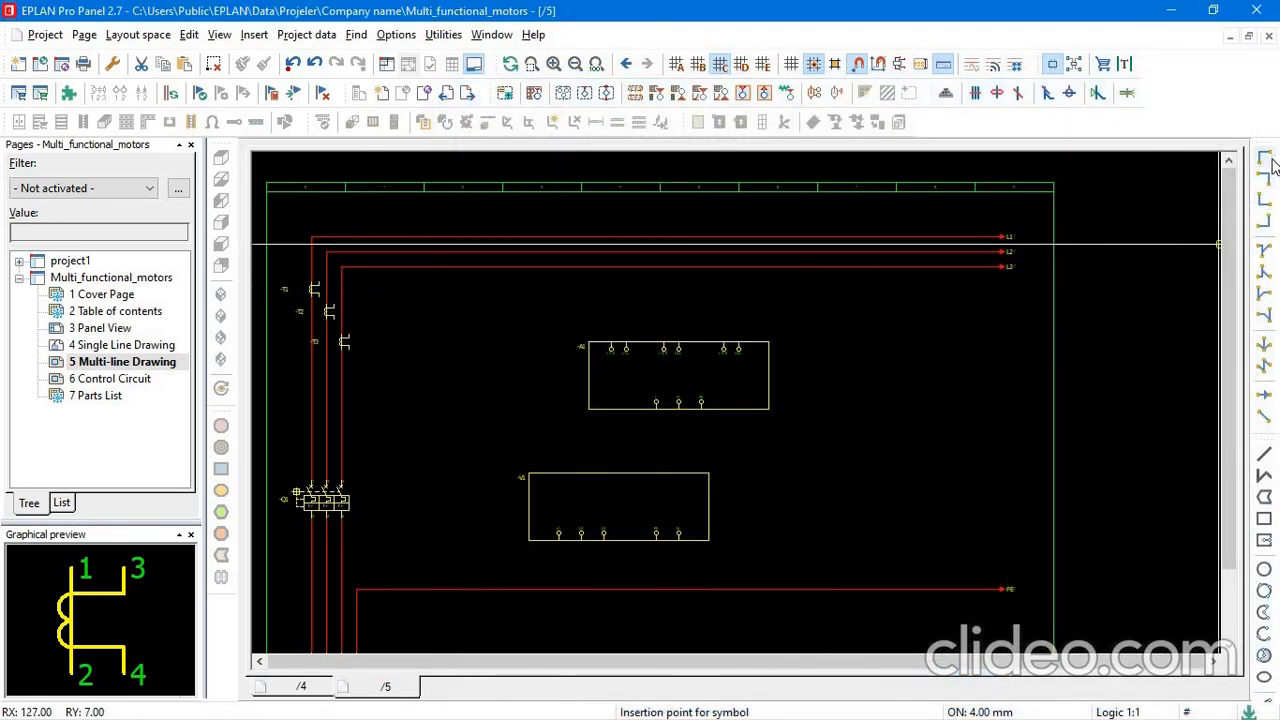
Examine the K and L connection points of ammeter -A1 and the secondary terminals of the three current transformers.
{"action": "scroll", "coordinate": [617, 346], "scroll_direction": "up", "scroll_amount": 3}
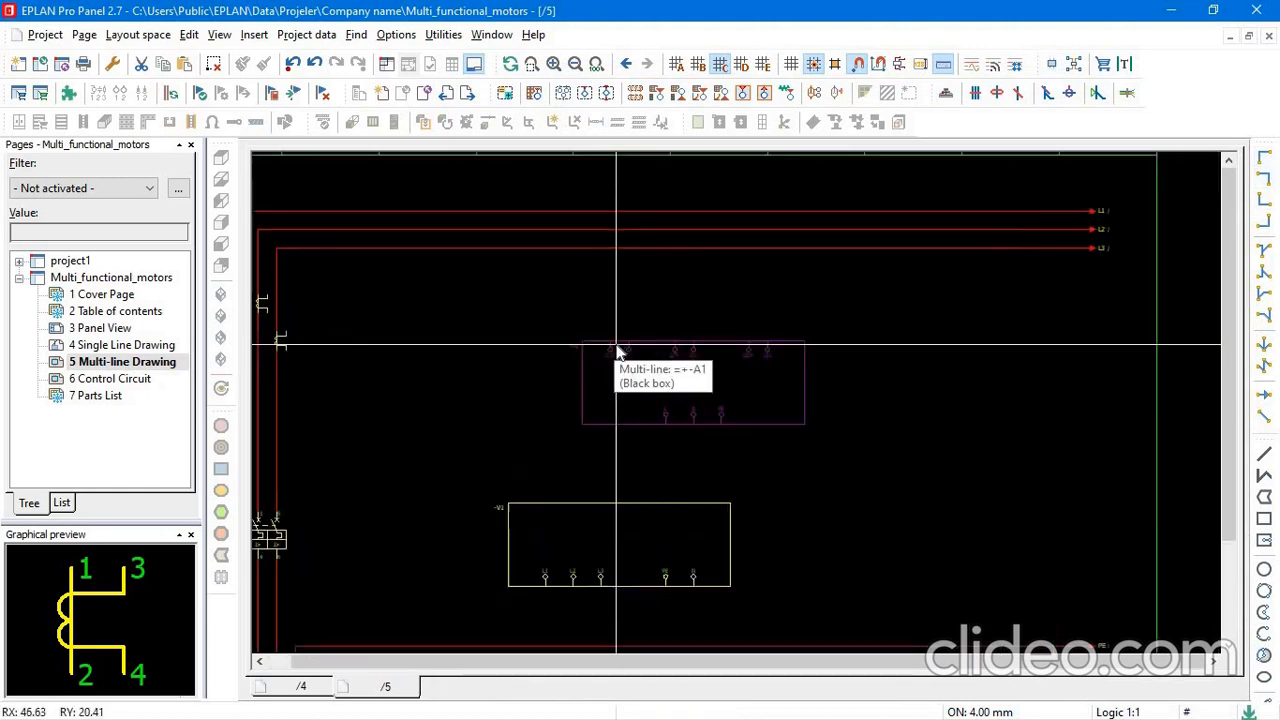
{"action": "scroll", "coordinate": [617, 341], "scroll_direction": "up", "scroll_amount": 2}
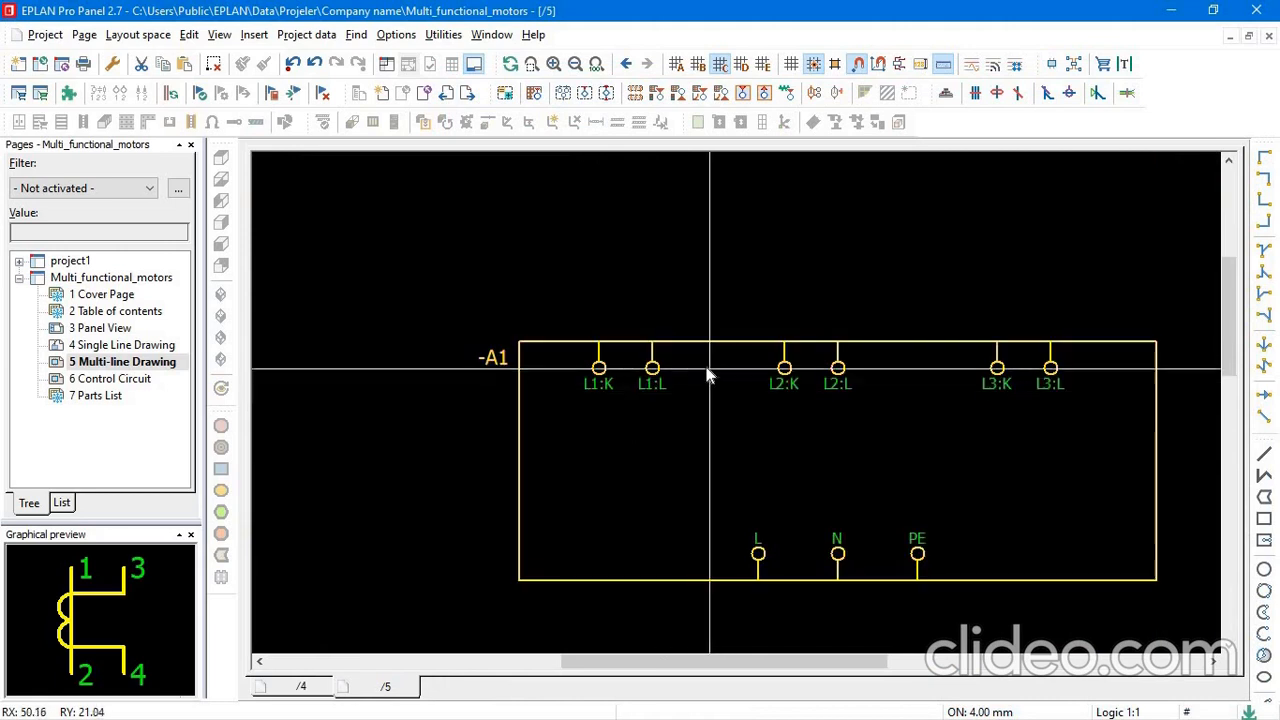
{"action": "scroll", "coordinate": [706, 369], "scroll_direction": "down", "scroll_amount": 2}
{"action": "scroll", "coordinate": [366, 372], "scroll_direction": "down", "scroll_amount": 3}
{"action": "scroll", "coordinate": [345, 402], "scroll_direction": "up", "scroll_amount": 3}
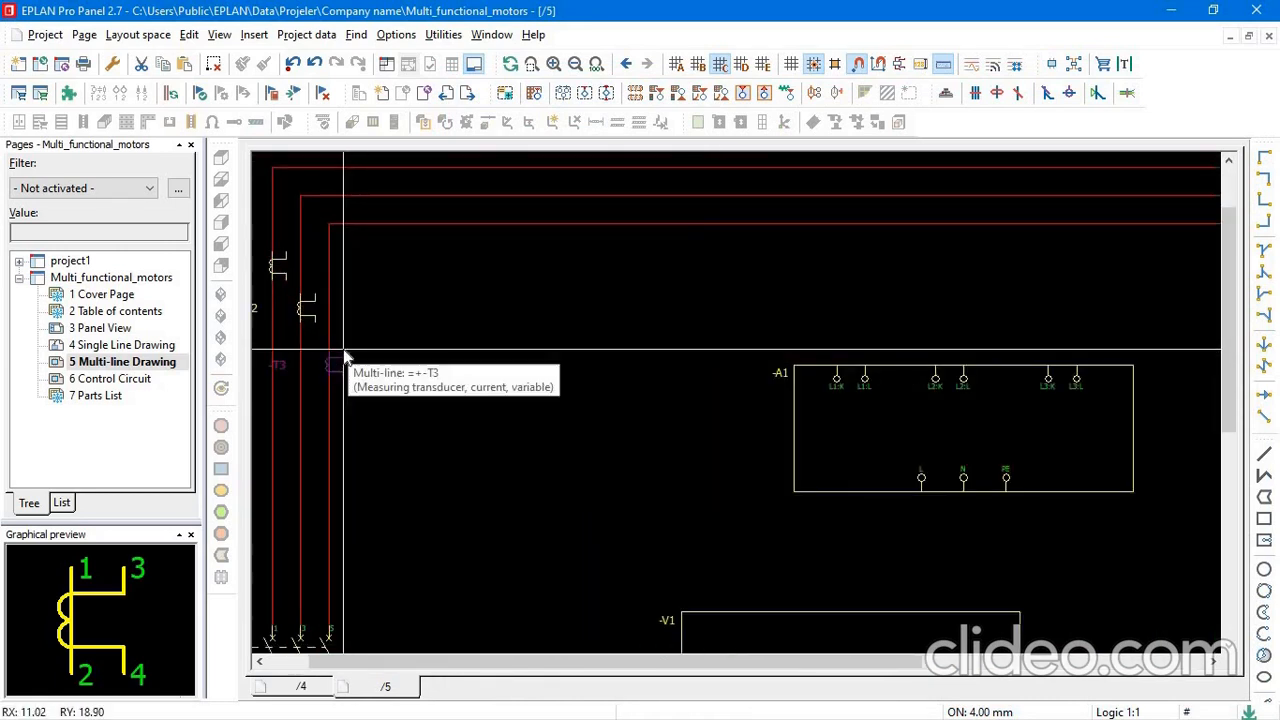
{"action": "scroll", "coordinate": [681, 360], "scroll_direction": "down", "scroll_amount": 3}
{"action": "left_click_drag", "start_coordinate": [724, 310], "coordinate": [1030, 485]}
{"action": "left_click_drag", "start_coordinate": [755, 372], "coordinate": [754, 389]}
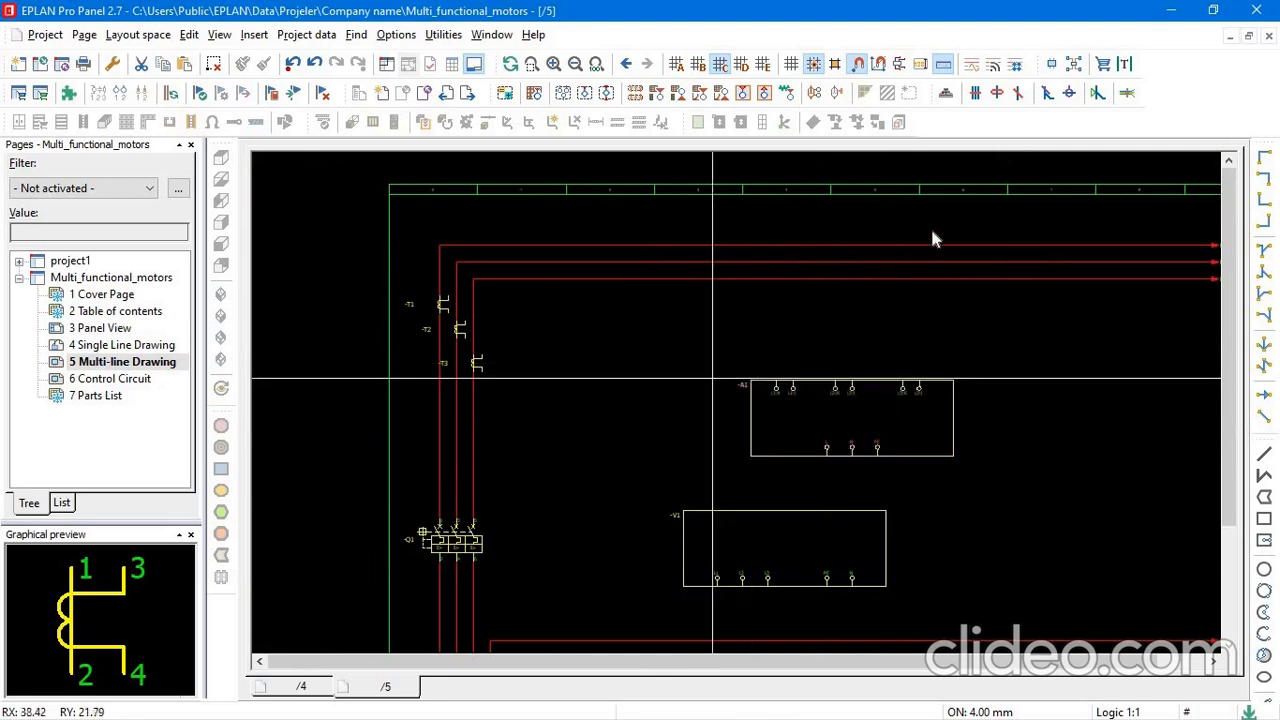
Place angle connections at the upper and lower secondary terminals of current transformers -T1, -T2 and -T3.
{"action": "left_click", "coordinate": [1265, 157]}
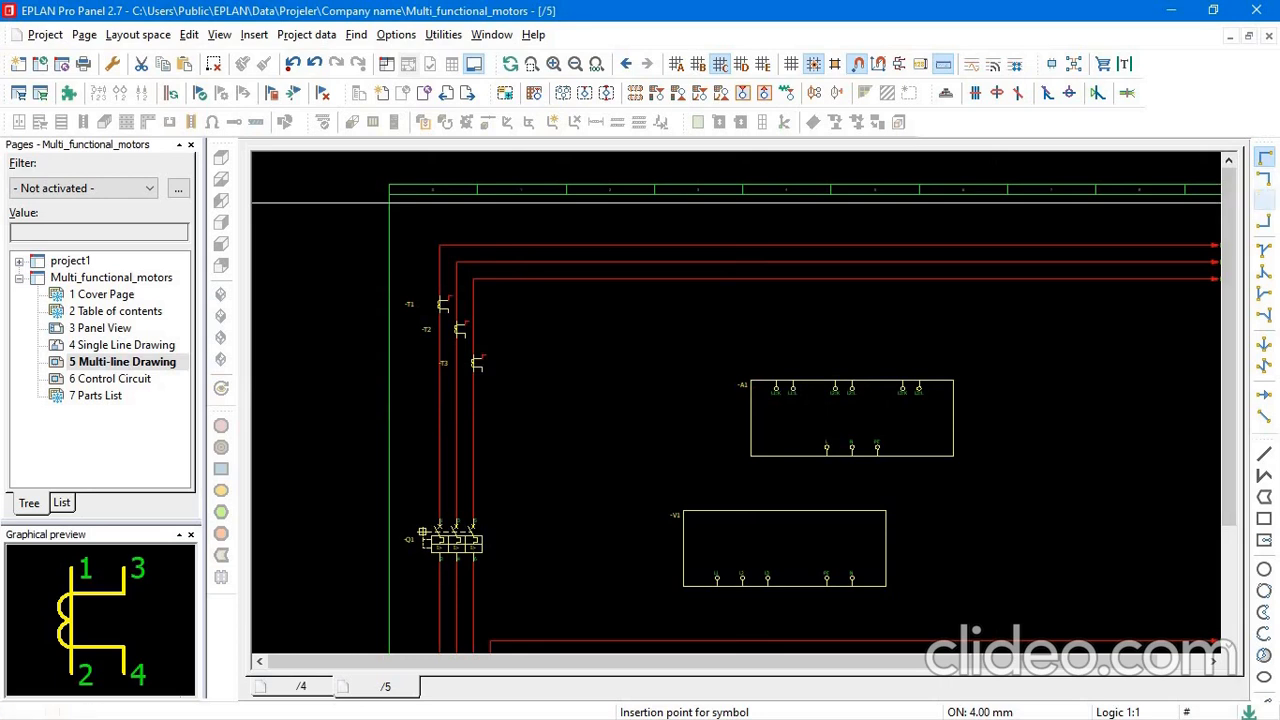
{"action": "scroll", "coordinate": [482, 360], "scroll_direction": "up", "scroll_amount": 3}
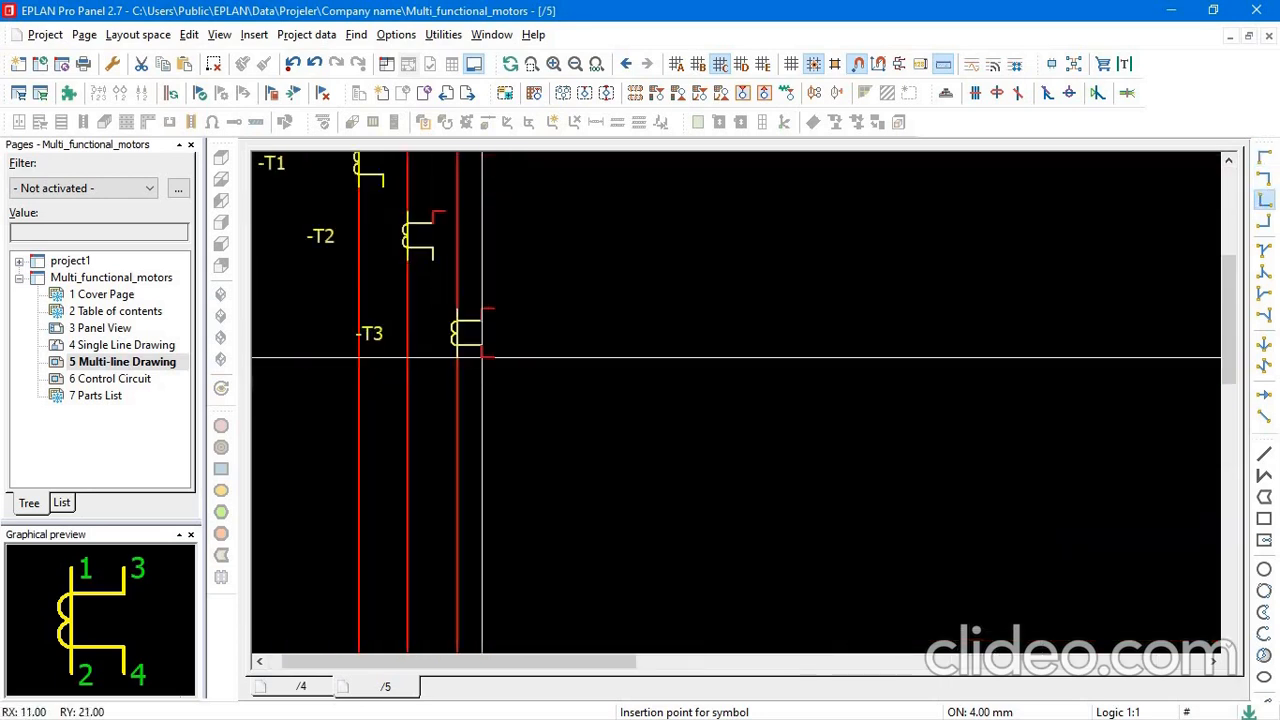
{"action": "left_click", "coordinate": [482, 357]}
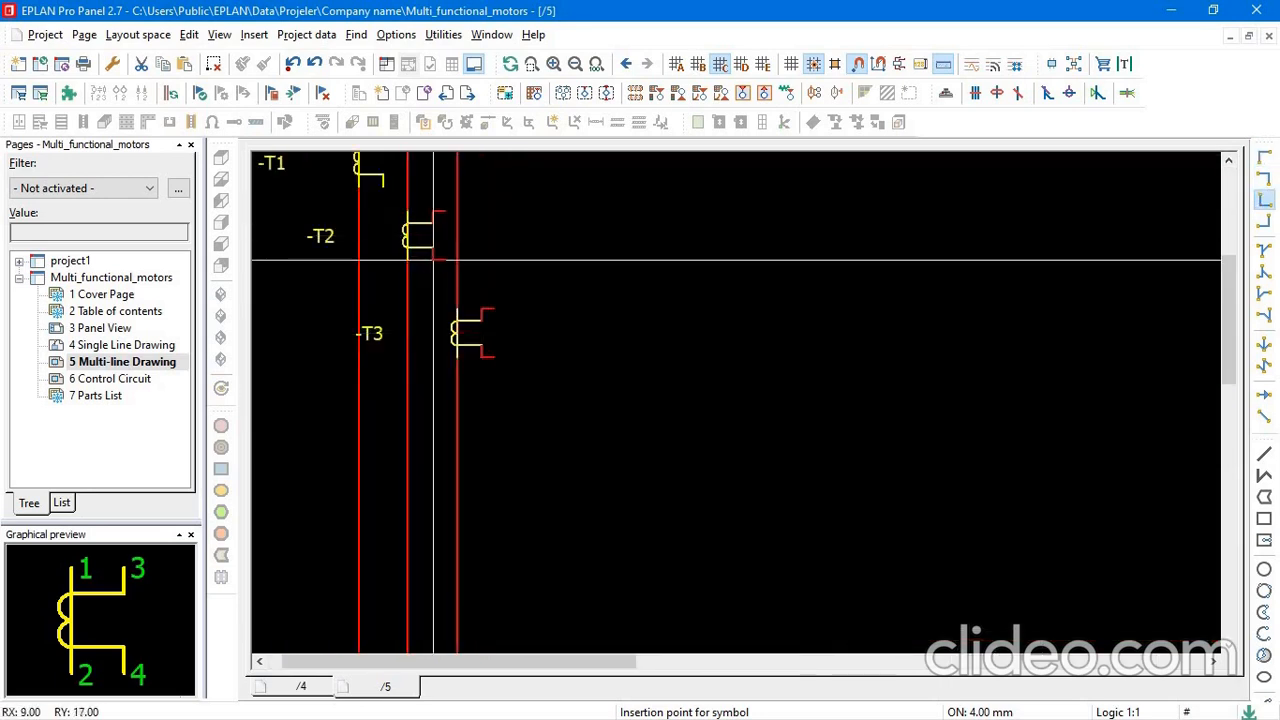
{"action": "scroll", "coordinate": [433, 260], "scroll_direction": "down", "scroll_amount": 3}
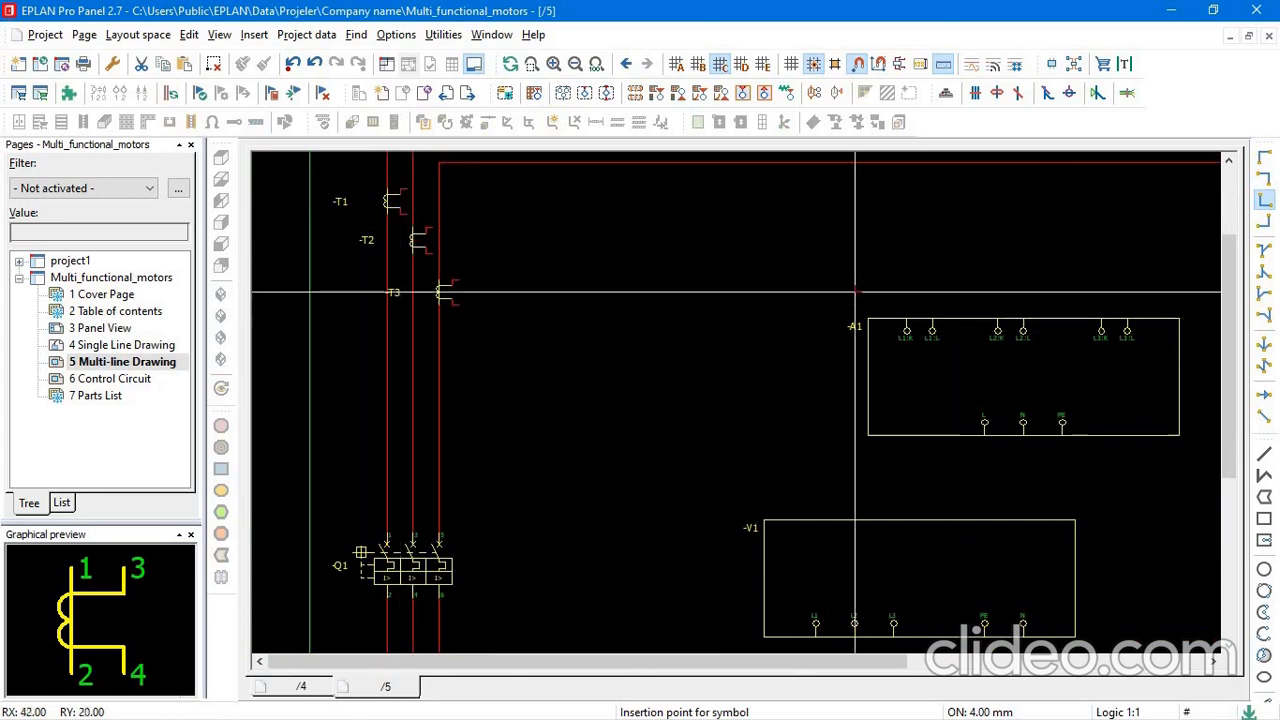
Place angles above ammeter -A1's K and L terminals, wiring -T3 to L1, -T2 to L2 and -T1 to L3.
{"action": "scroll", "coordinate": [1085, 298], "scroll_direction": "down", "scroll_amount": 3}
{"action": "middle_click_drag", "start_coordinate": [1085, 298], "coordinate": [772, 271]}
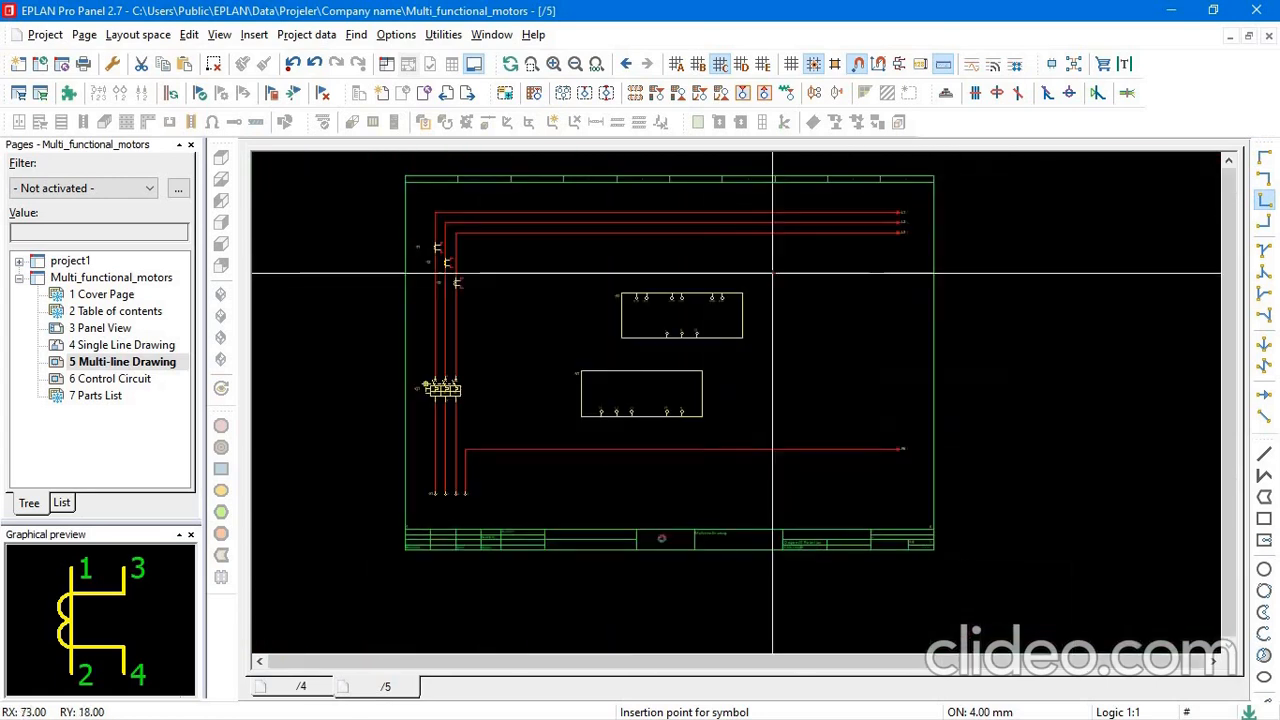
{"action": "left_click", "coordinate": [1264, 180]}
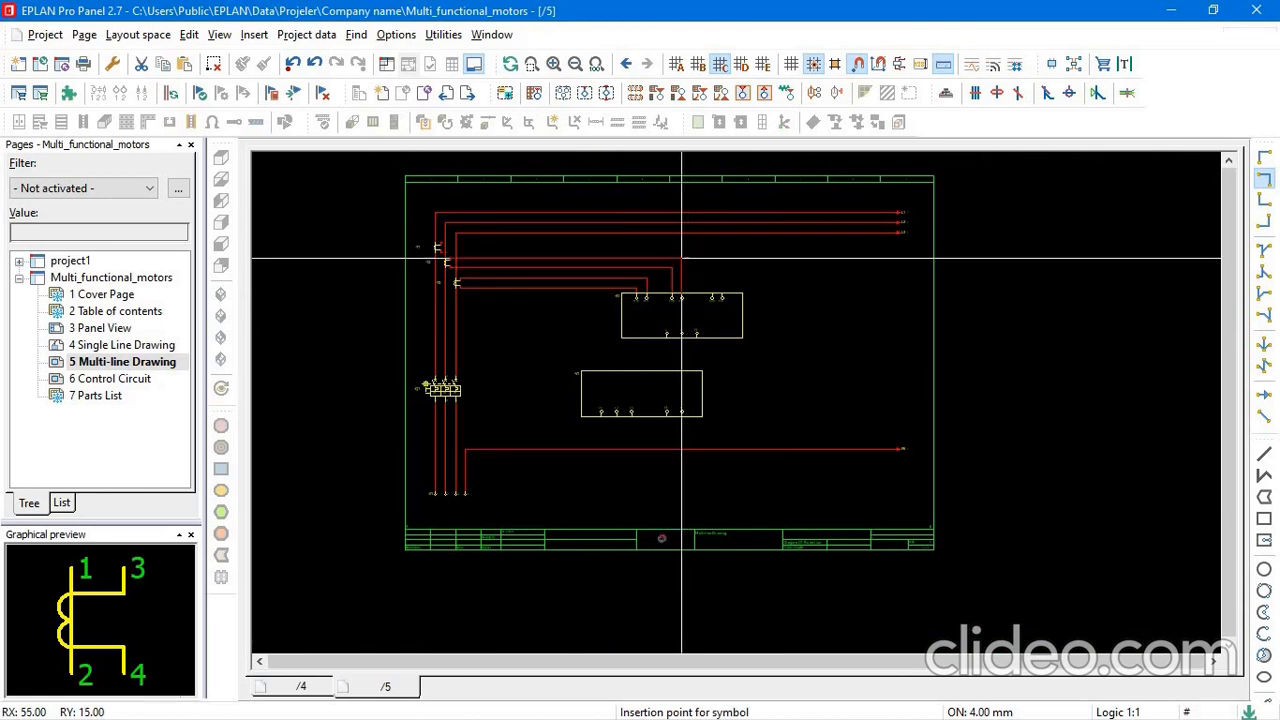
{"action": "left_click", "coordinate": [682, 260]}
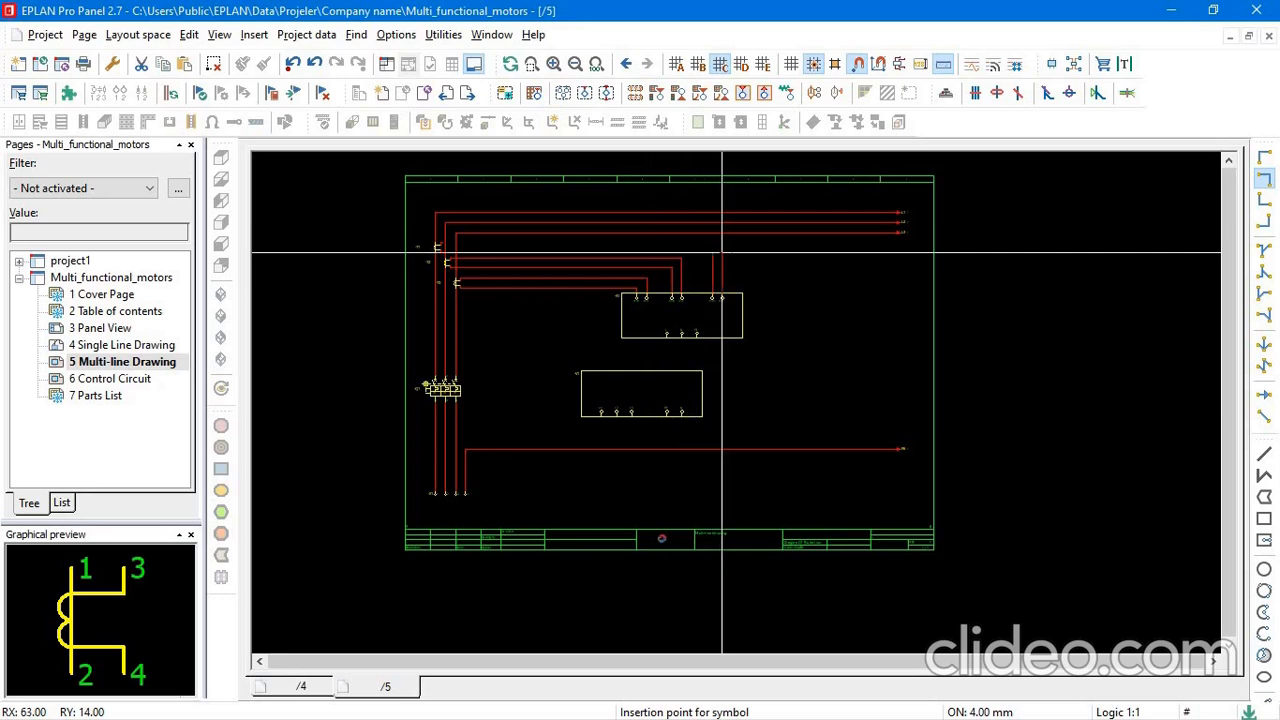
Examine the unconnected terminals of ammeter -A1 and voltmeter -V1 and the phase and PE lines below breaker -Q1.
{"action": "scroll", "coordinate": [694, 294], "scroll_direction": "up", "scroll_amount": 4}
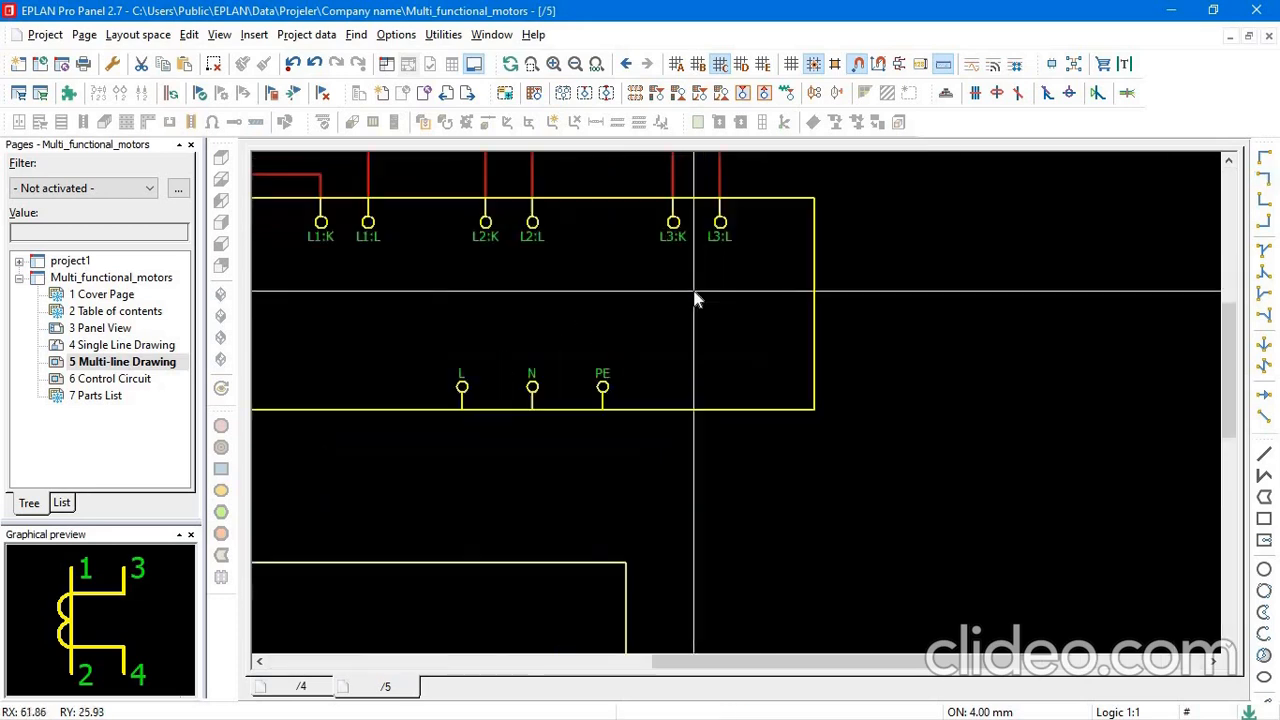
{"action": "scroll", "coordinate": [696, 296], "scroll_direction": "down", "scroll_amount": 3}
{"action": "scroll", "coordinate": [608, 280], "scroll_direction": "up", "scroll_amount": 3}
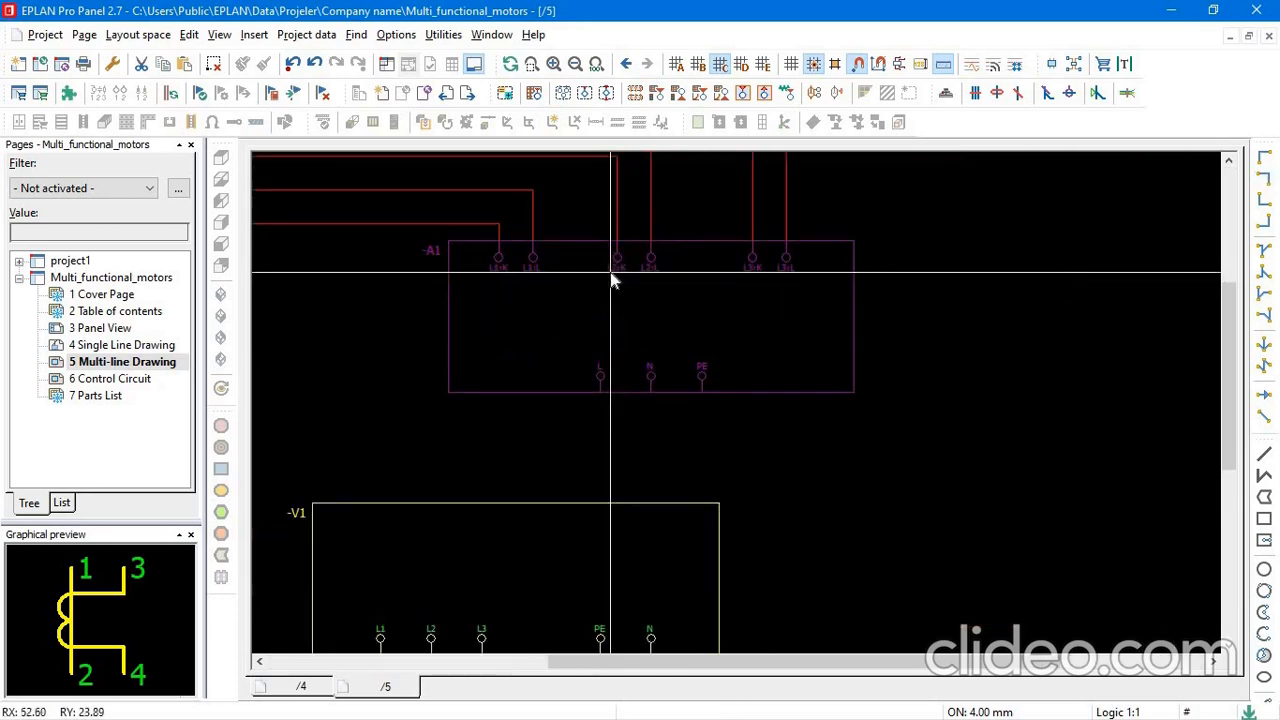
{"action": "scroll", "coordinate": [509, 289], "scroll_direction": "down", "scroll_amount": 2}
{"action": "scroll", "coordinate": [530, 275], "scroll_direction": "up", "scroll_amount": 1}
{"action": "scroll", "coordinate": [528, 280], "scroll_direction": "down", "scroll_amount": 3}
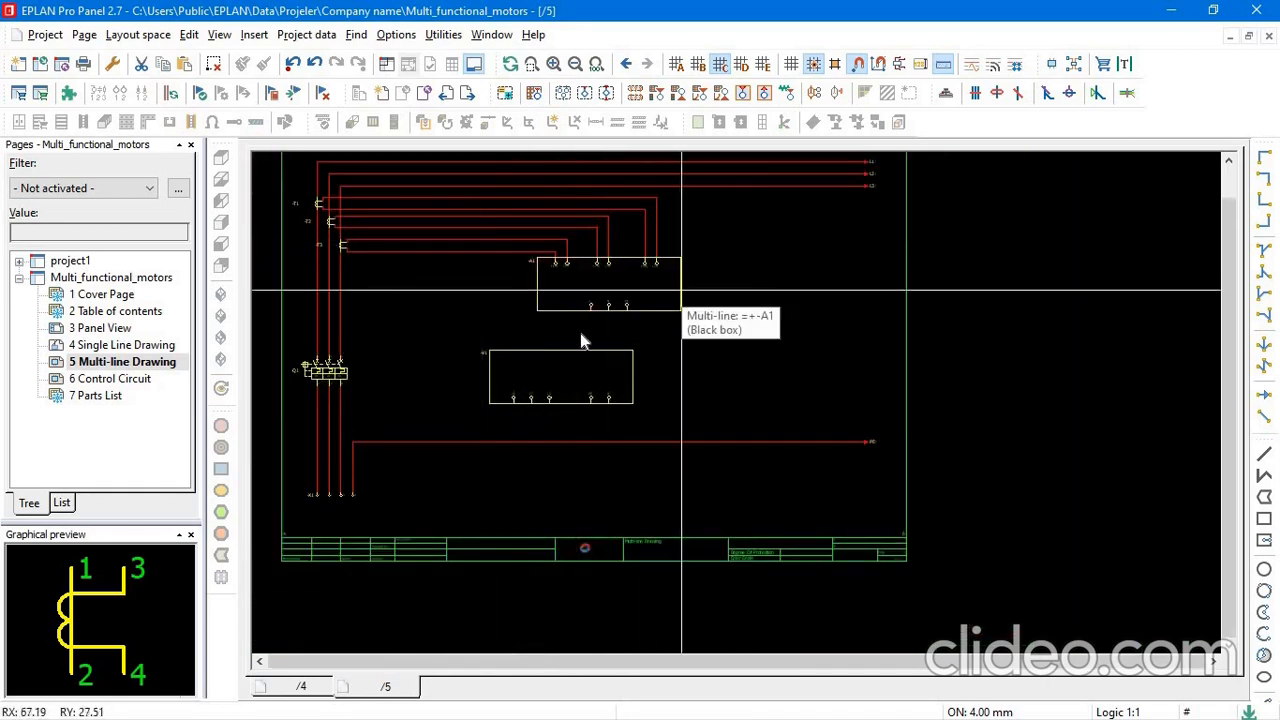
{"action": "scroll", "coordinate": [586, 335], "scroll_direction": "down", "scroll_amount": 1}
{"action": "scroll", "coordinate": [530, 382], "scroll_direction": "up", "scroll_amount": 3}
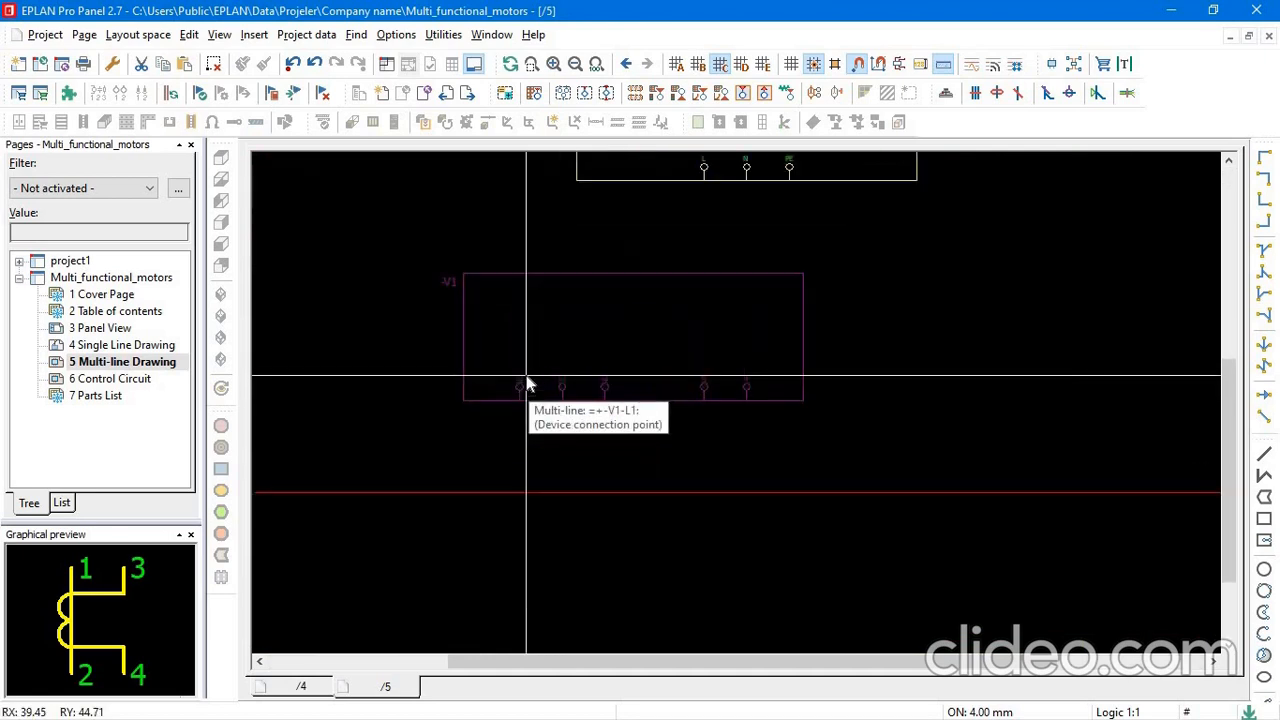
{"action": "scroll", "coordinate": [528, 380], "scroll_direction": "down", "scroll_amount": 3}
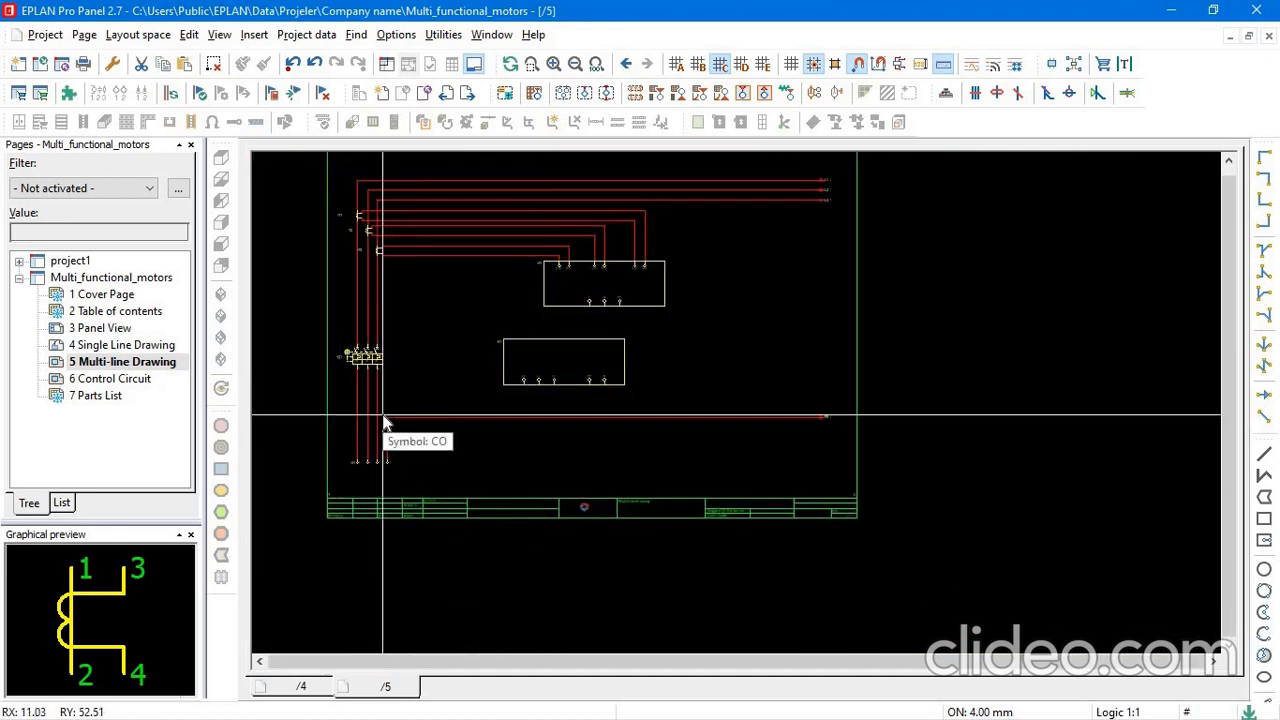
{"action": "mouse_move", "coordinate": [387, 424]}
{"action": "left_mouse_down"}
{"action": "mouse_move", "coordinate": [444, 447]}
{"action": "mouse_move", "coordinate": [385, 418]}
{"action": "left_mouse_up"}
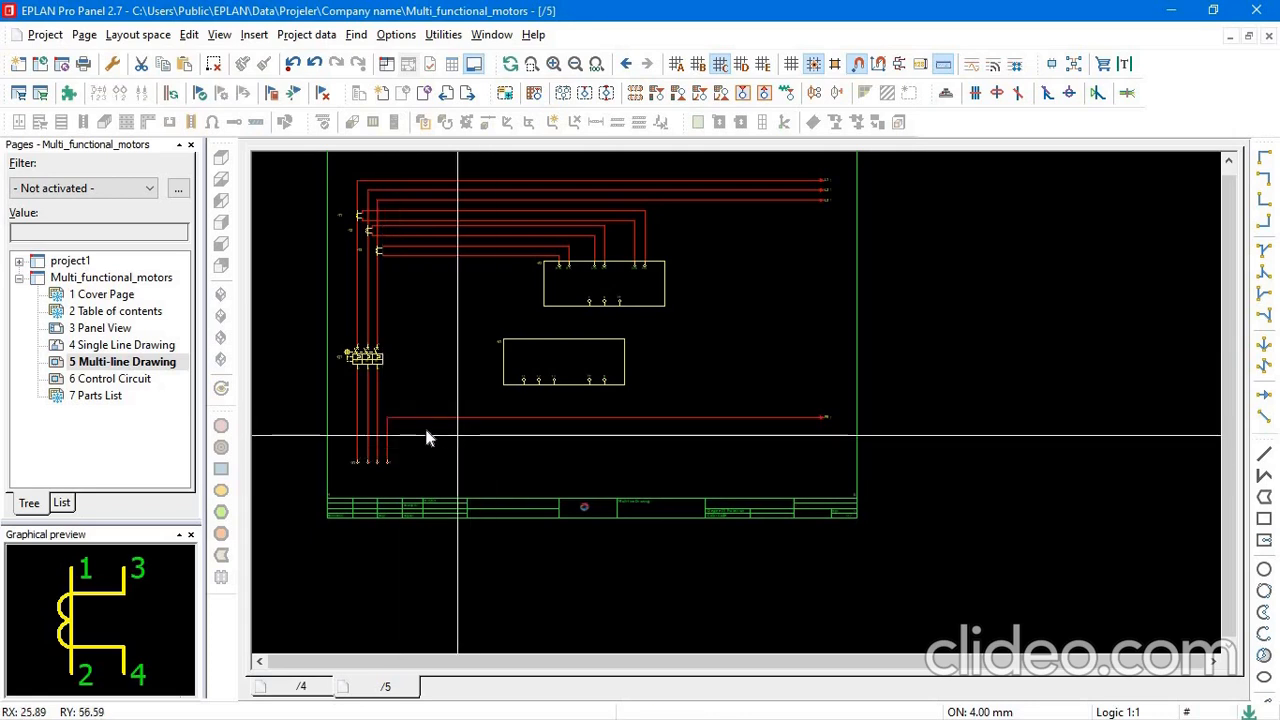
Branch the three phase lines below breaker -Q1 to voltmeter -V1's L1, L2 and L3 terminals with T-nodes and angles.
{"action": "left_click", "coordinate": [1264, 293]}
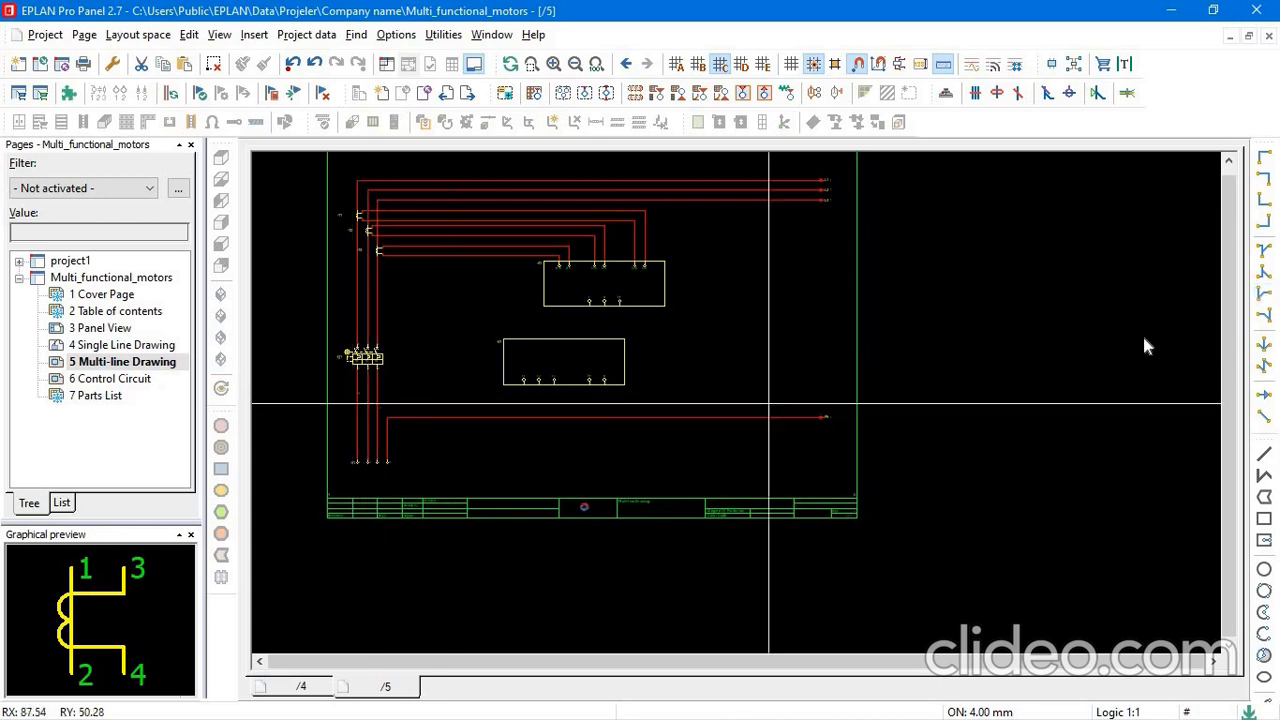
{"action": "left_click", "coordinate": [1264, 221]}
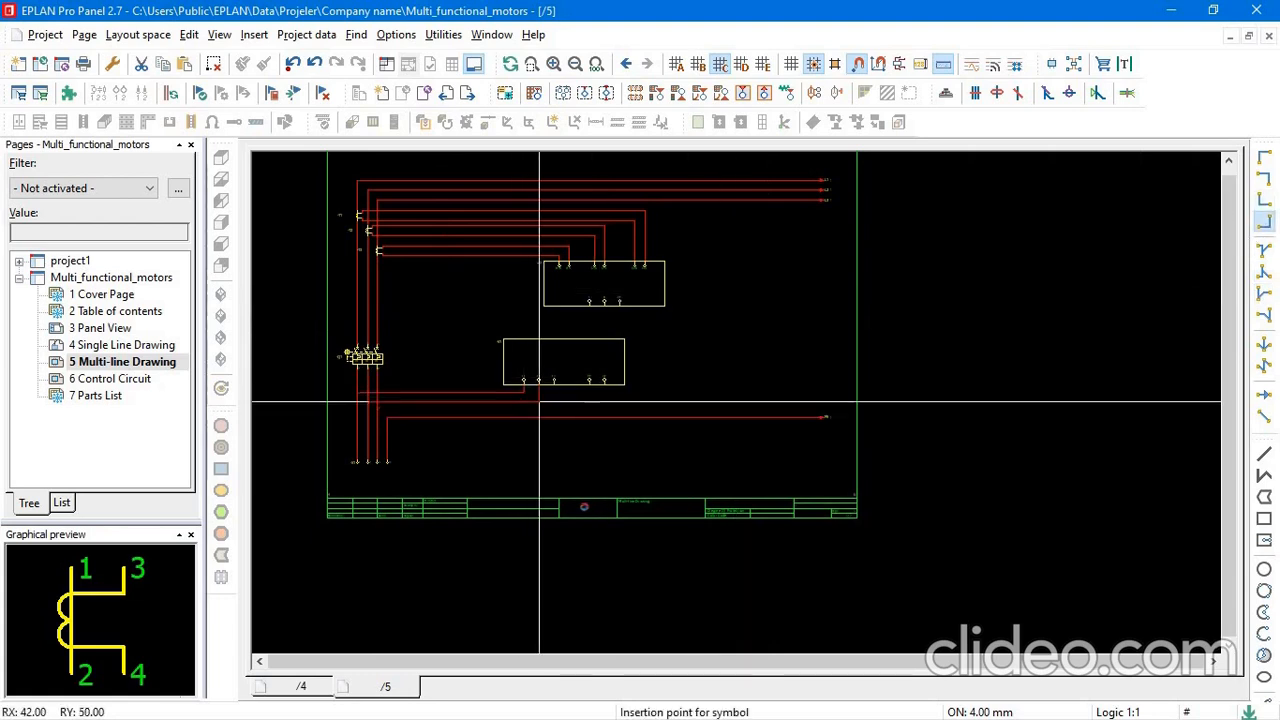
{"action": "scroll", "coordinate": [554, 408], "scroll_direction": "up", "scroll_amount": 3}
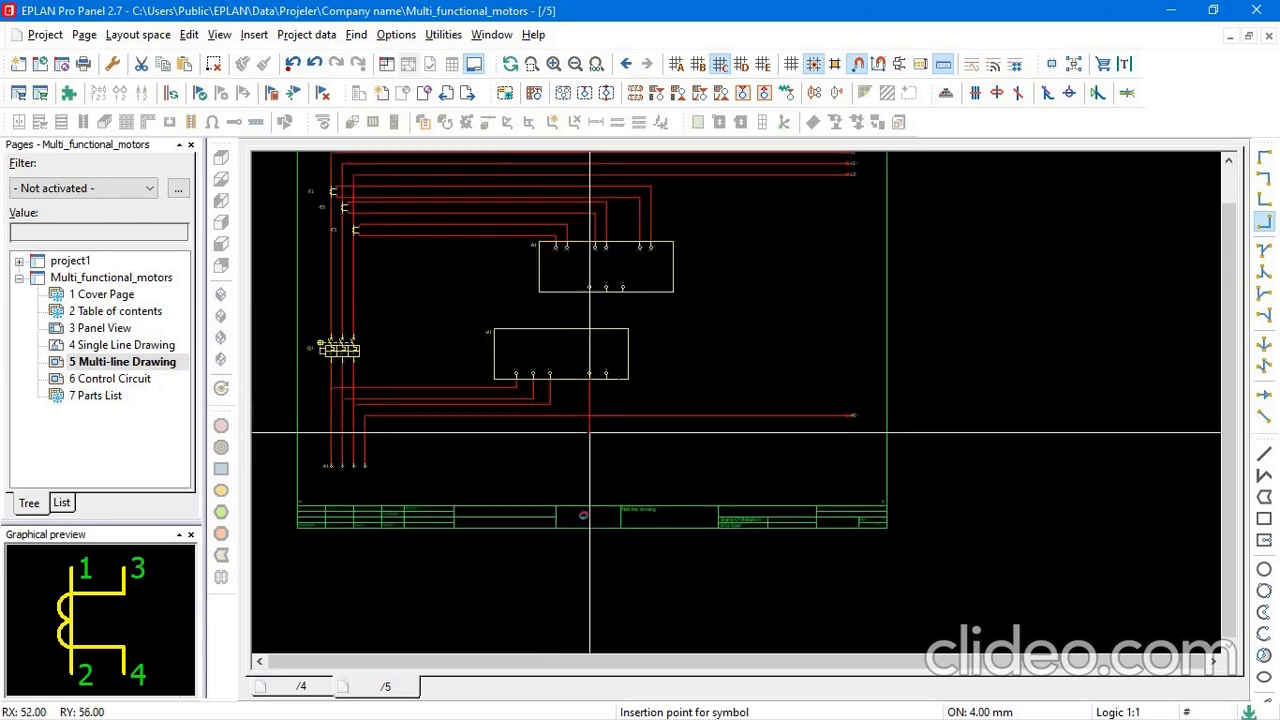
{"action": "scroll", "coordinate": [626, 380], "scroll_direction": "down", "scroll_amount": 3}
{"action": "scroll", "coordinate": [620, 237], "scroll_direction": "up", "scroll_amount": 5}
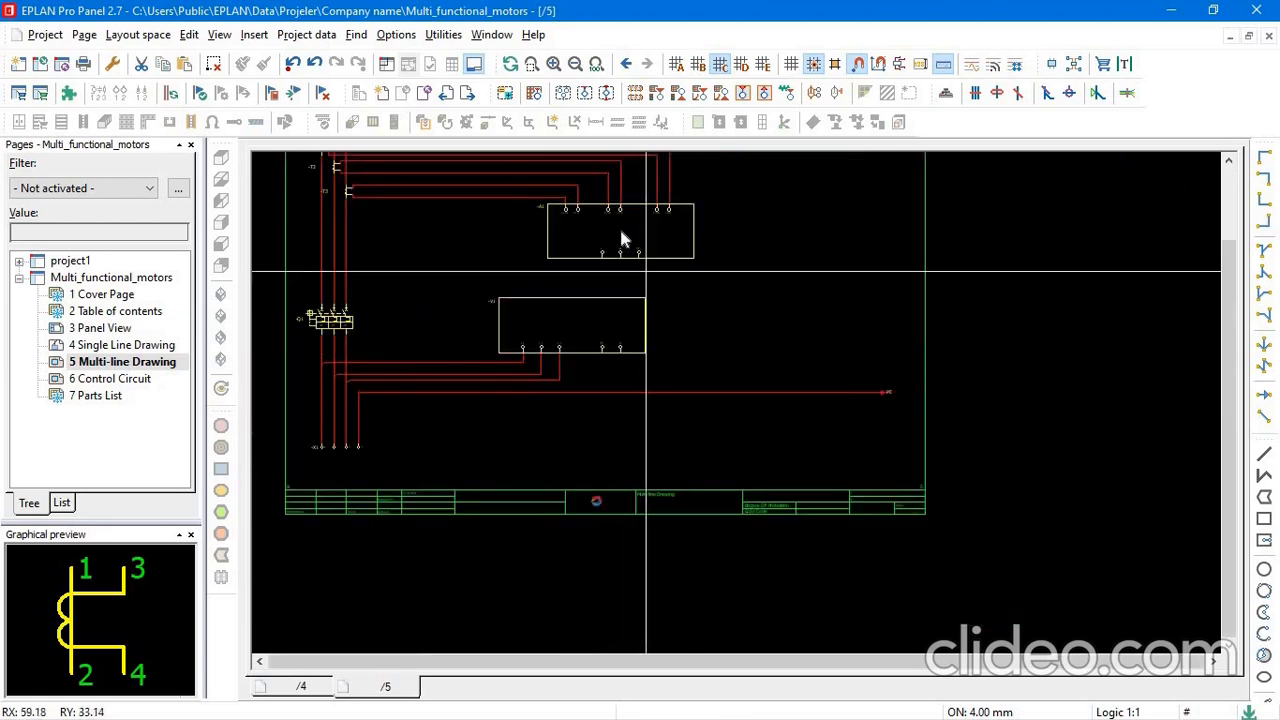
Connect voltmeter -V1's PE terminal to the horizontal PE line with a T-node directly below it.
{"action": "scroll", "coordinate": [631, 289], "scroll_direction": "down", "scroll_amount": 4}
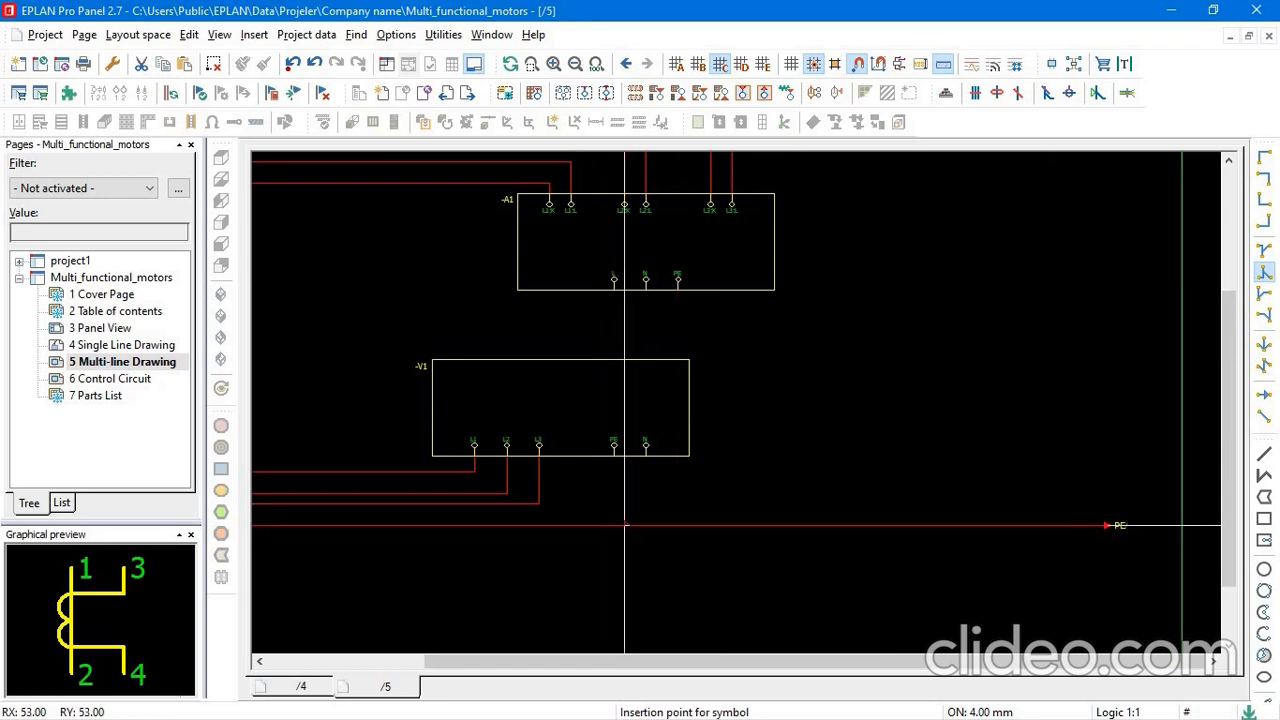
{"action": "scroll", "coordinate": [614, 525], "scroll_direction": "down", "scroll_amount": 5}
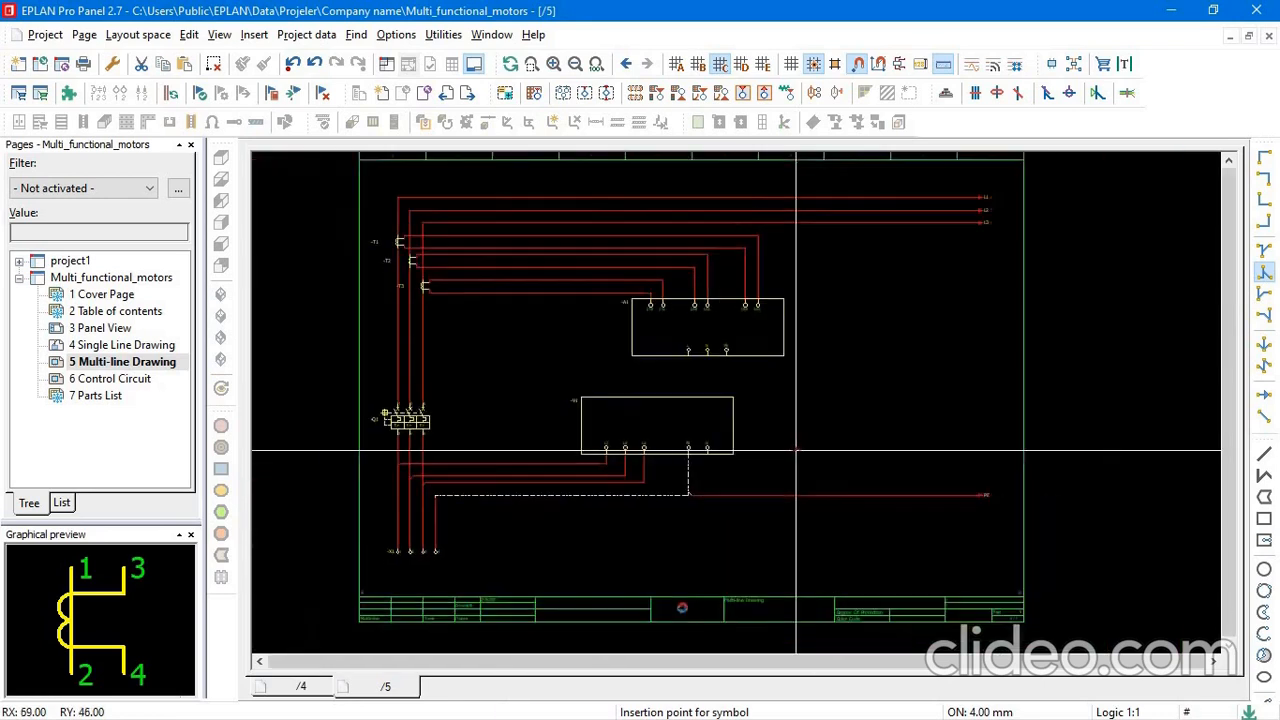
{"action": "scroll", "coordinate": [685, 505], "scroll_direction": "up", "scroll_amount": 4}
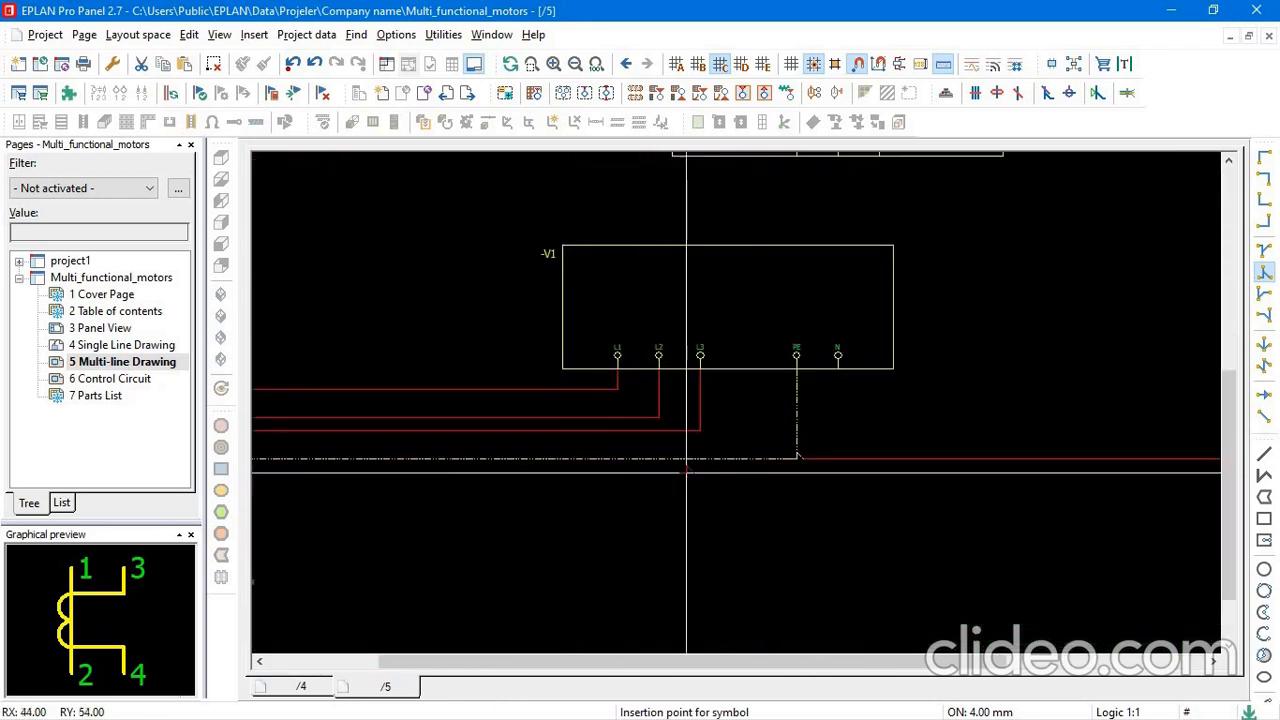
{"action": "scroll", "coordinate": [640, 470], "scroll_direction": "down", "scroll_amount": 2}
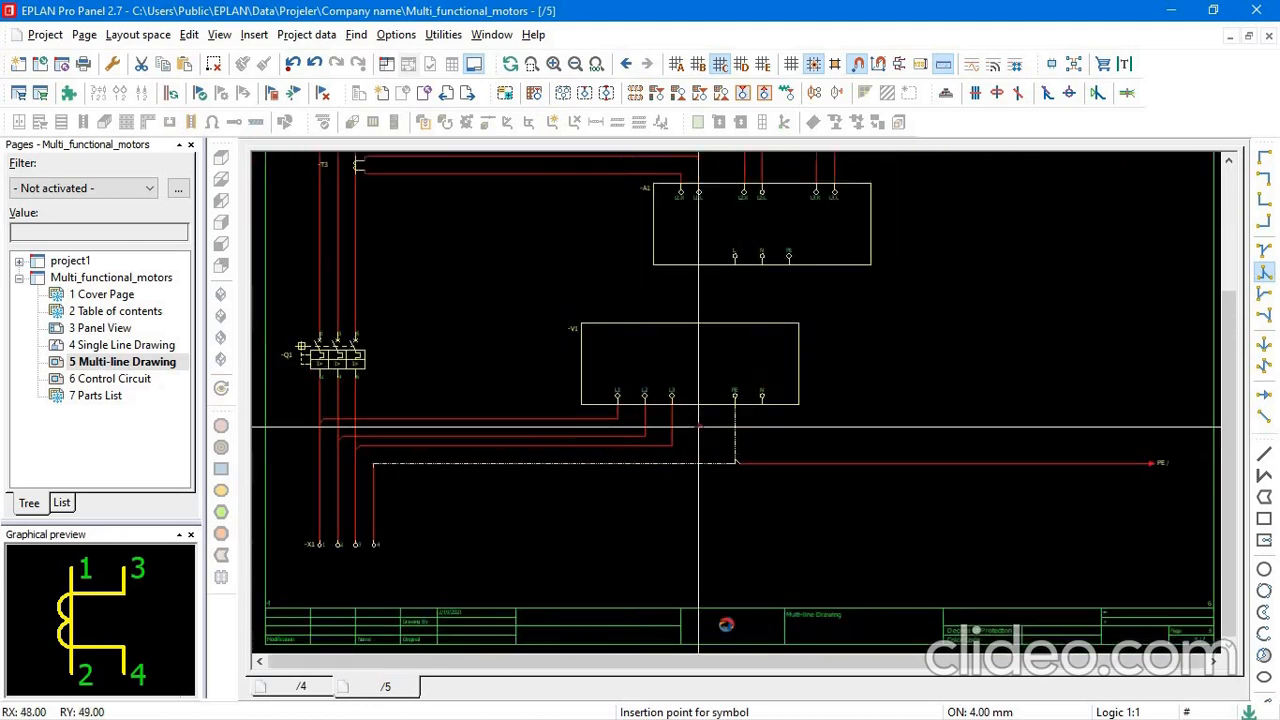
Connect ammeter -A1's PE terminal to the PE line with a T-node and angles, routing the wire right of voltmeter -V1.
{"action": "scroll", "coordinate": [645, 470], "scroll_direction": "up", "scroll_amount": 4}
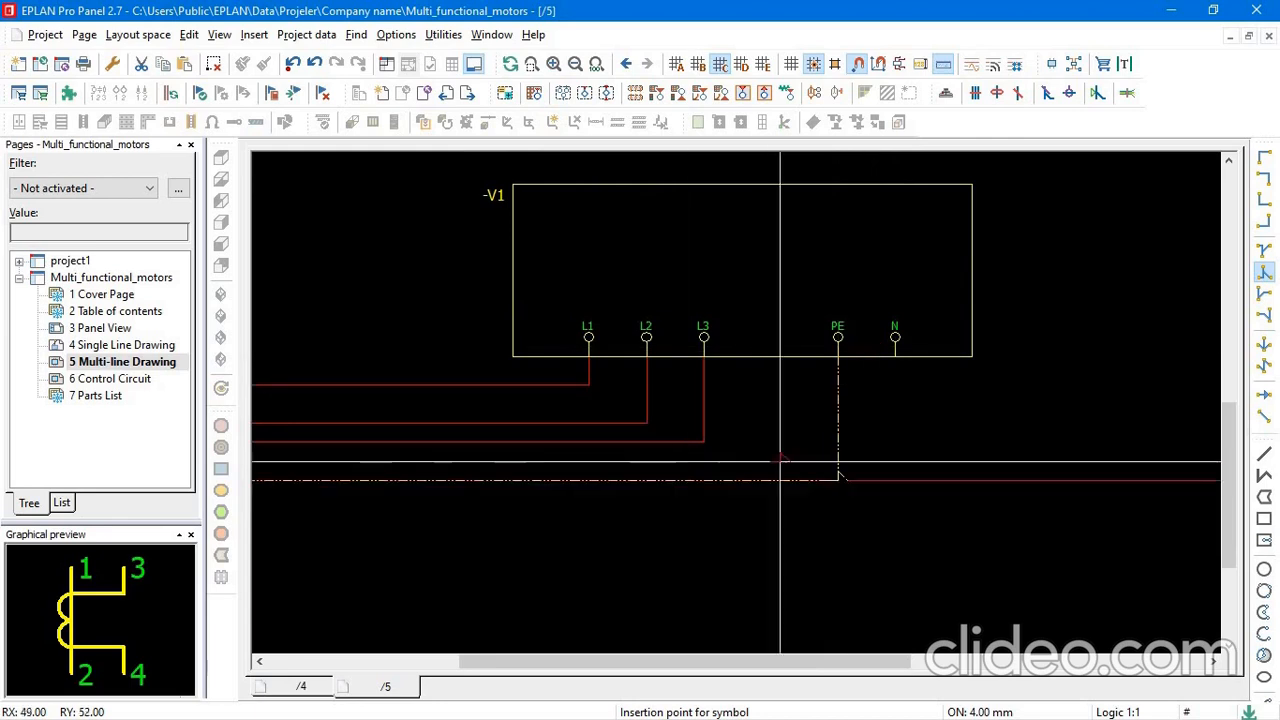
{"action": "scroll", "coordinate": [813, 433], "scroll_direction": "down", "scroll_amount": 2}
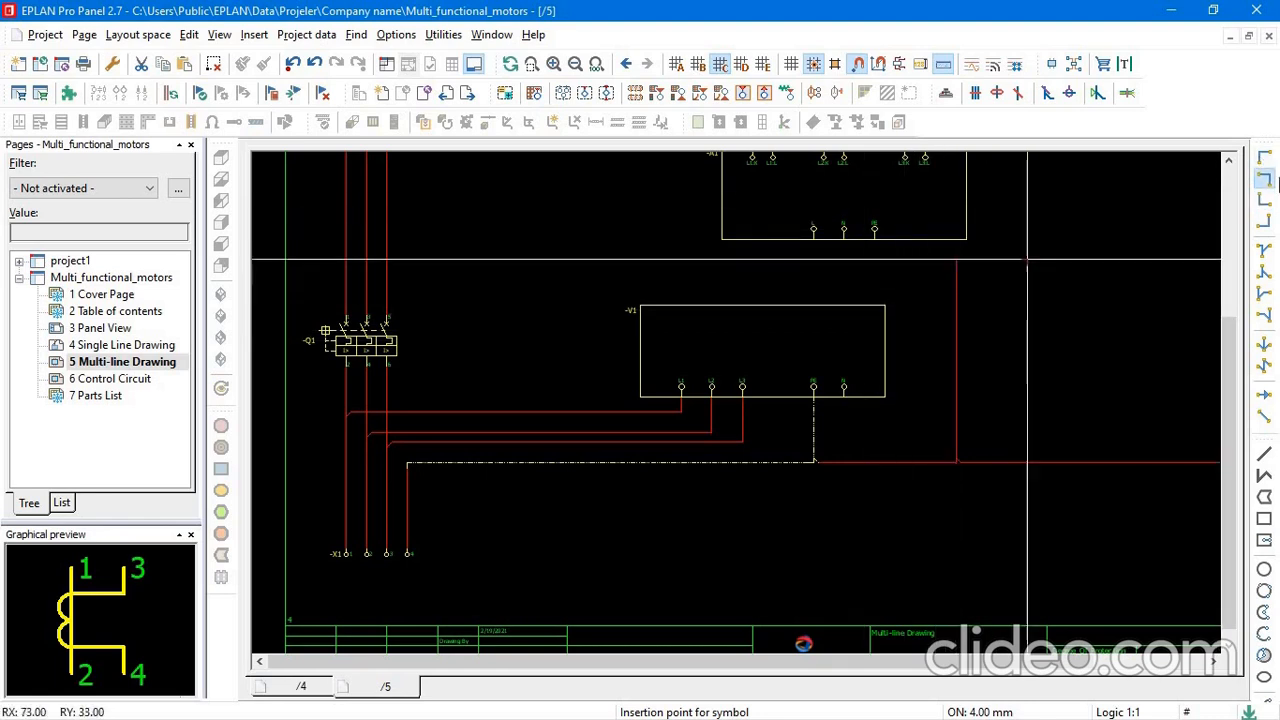
{"action": "left_click", "coordinate": [1264, 199]}
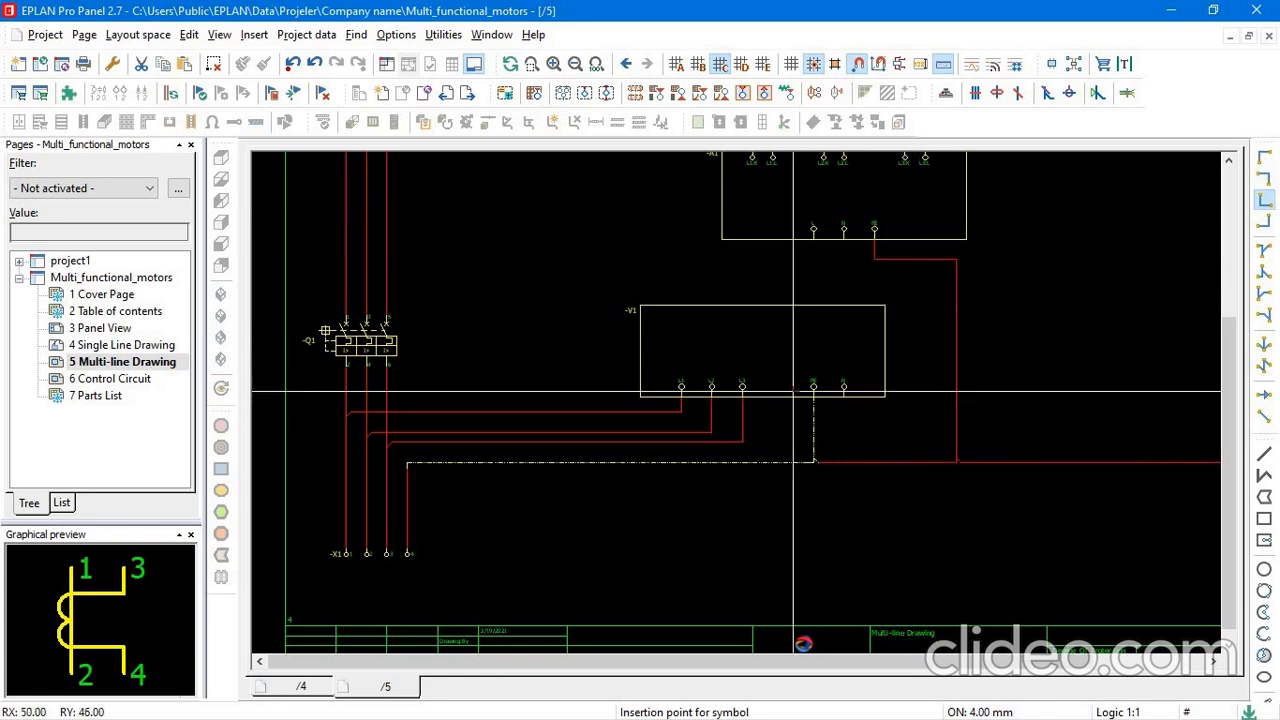
Copy the definition point of the dash-dotted horizontal PE line onto the vertical wire above terminal 4 of -X1.
{"action": "scroll", "coordinate": [937, 277], "scroll_direction": "down", "scroll_amount": 2}
{"action": "scroll", "coordinate": [935, 345], "scroll_direction": "up", "scroll_amount": 3}
{"action": "scroll", "coordinate": [934, 340], "scroll_direction": "down", "scroll_amount": 3}
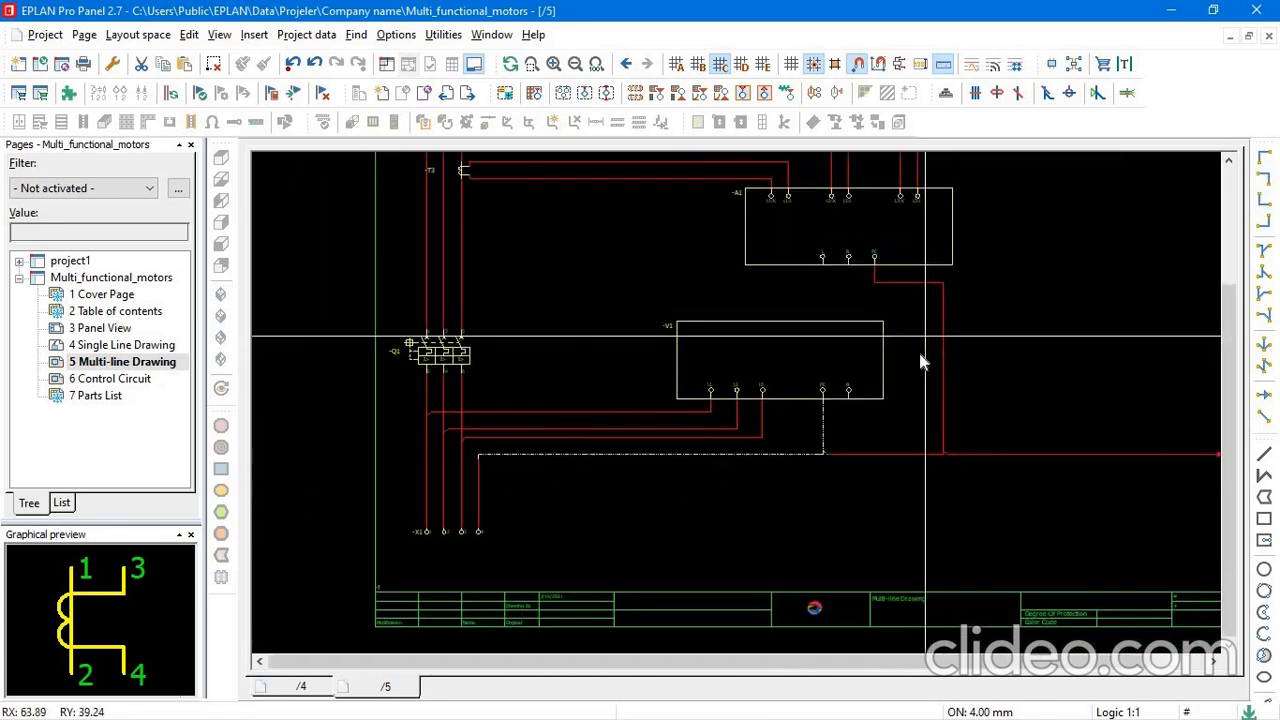
{"action": "scroll", "coordinate": [703, 457], "scroll_direction": "up", "scroll_amount": 2}
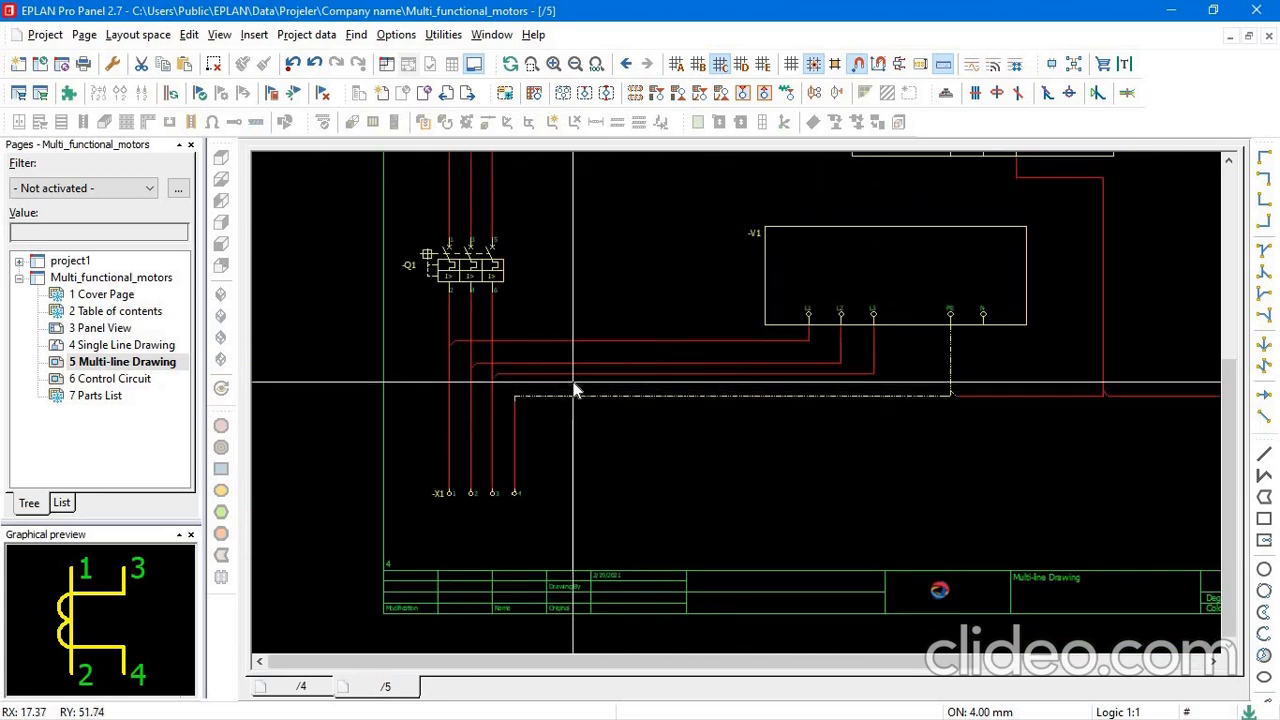
{"action": "left_click", "coordinate": [885, 445]}
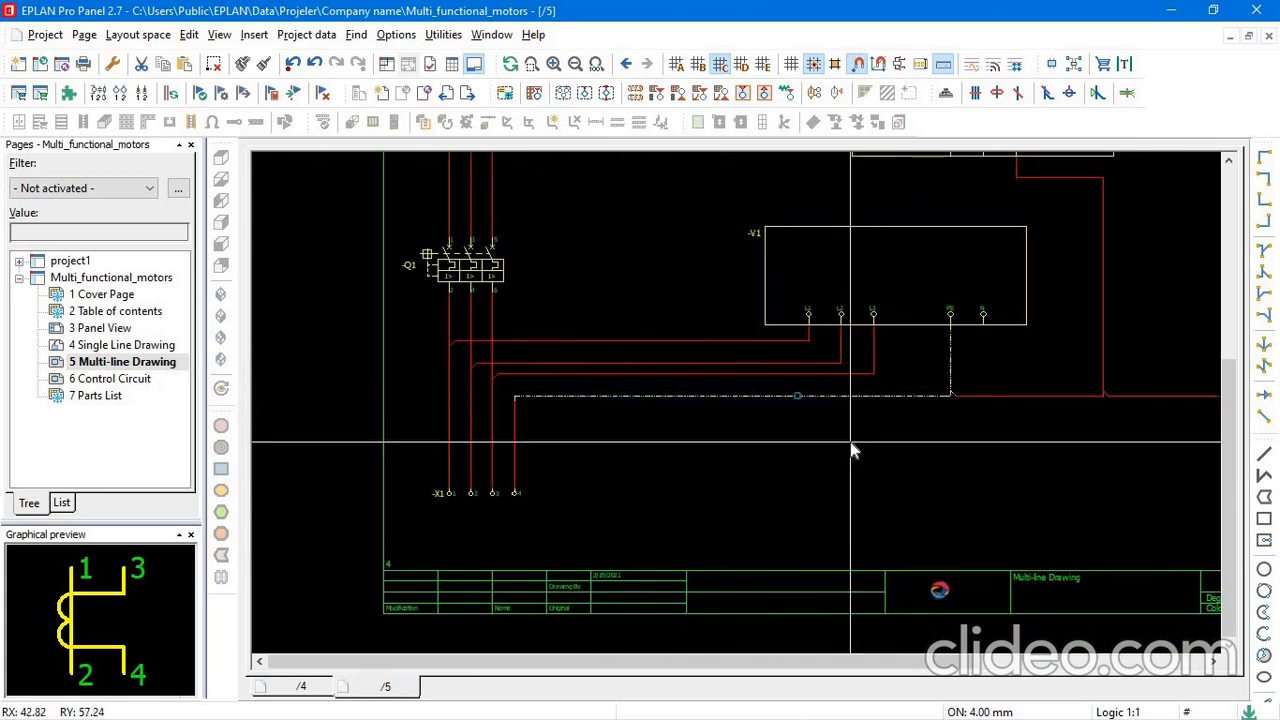
{"action": "left_click", "coordinate": [797, 397]}
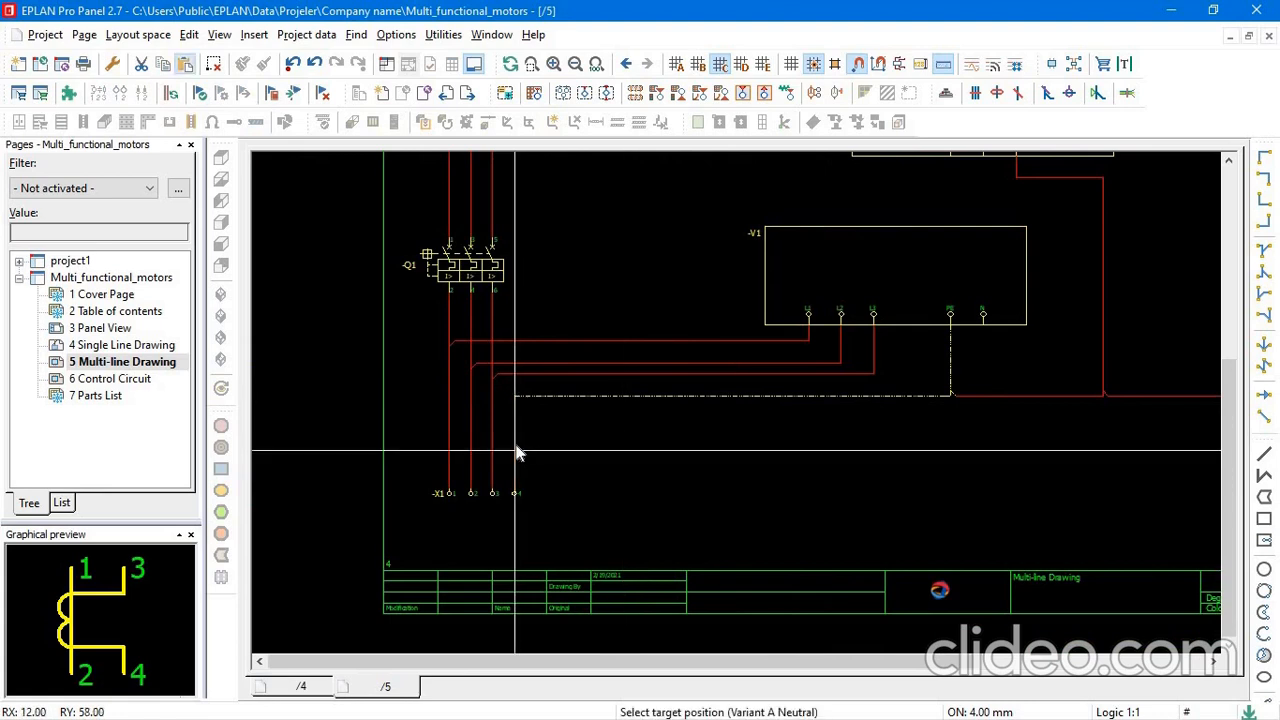
{"action": "scroll", "coordinate": [515, 460], "scroll_direction": "up", "scroll_amount": 4}
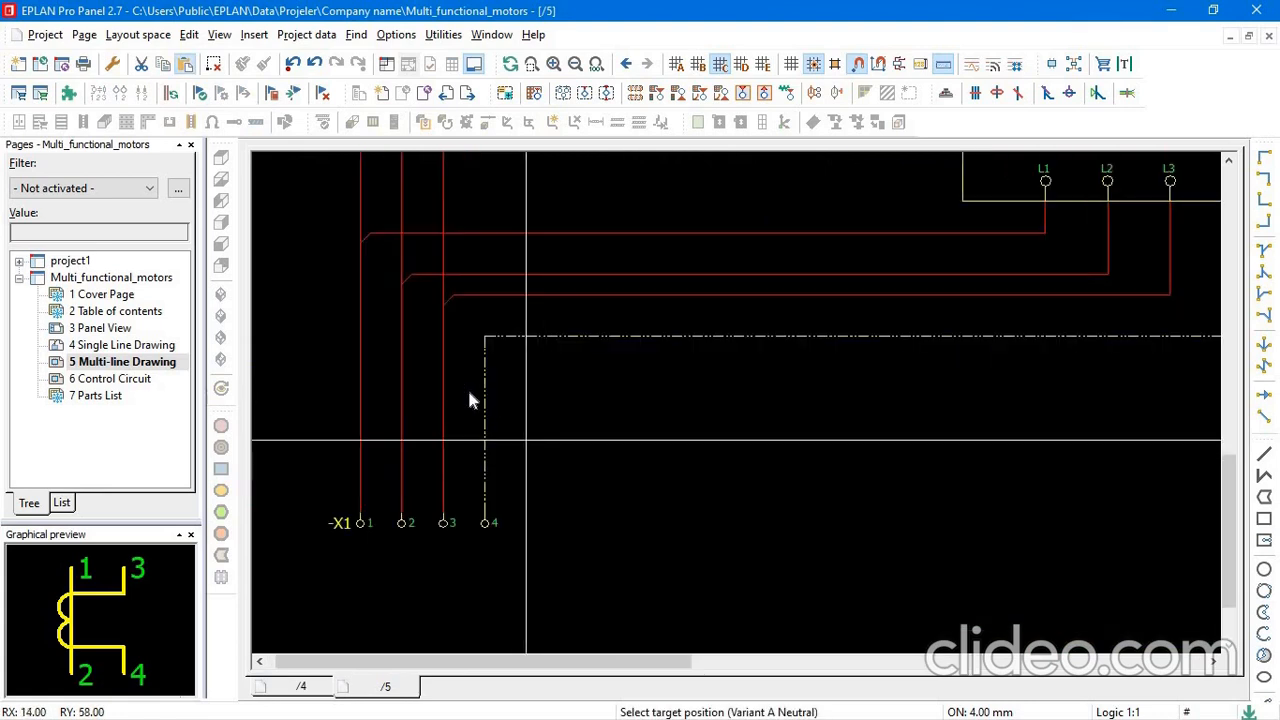
{"action": "scroll", "coordinate": [515, 432], "scroll_direction": "down", "scroll_amount": 5}
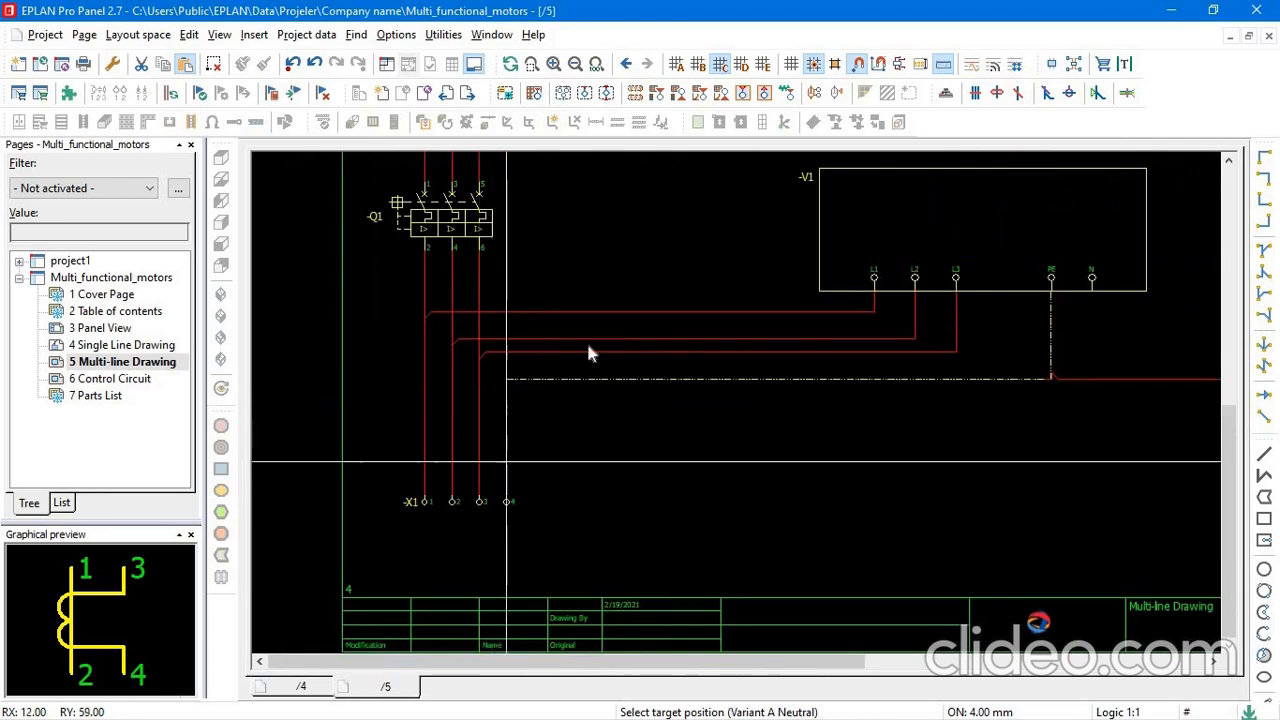
Insert a single-phase transformer with two windings (TS11) to the right of ammeter -A1, below the phase lines, keeping the default properties.
{"action": "scroll", "coordinate": [916, 378], "scroll_direction": "down", "scroll_amount": 3}
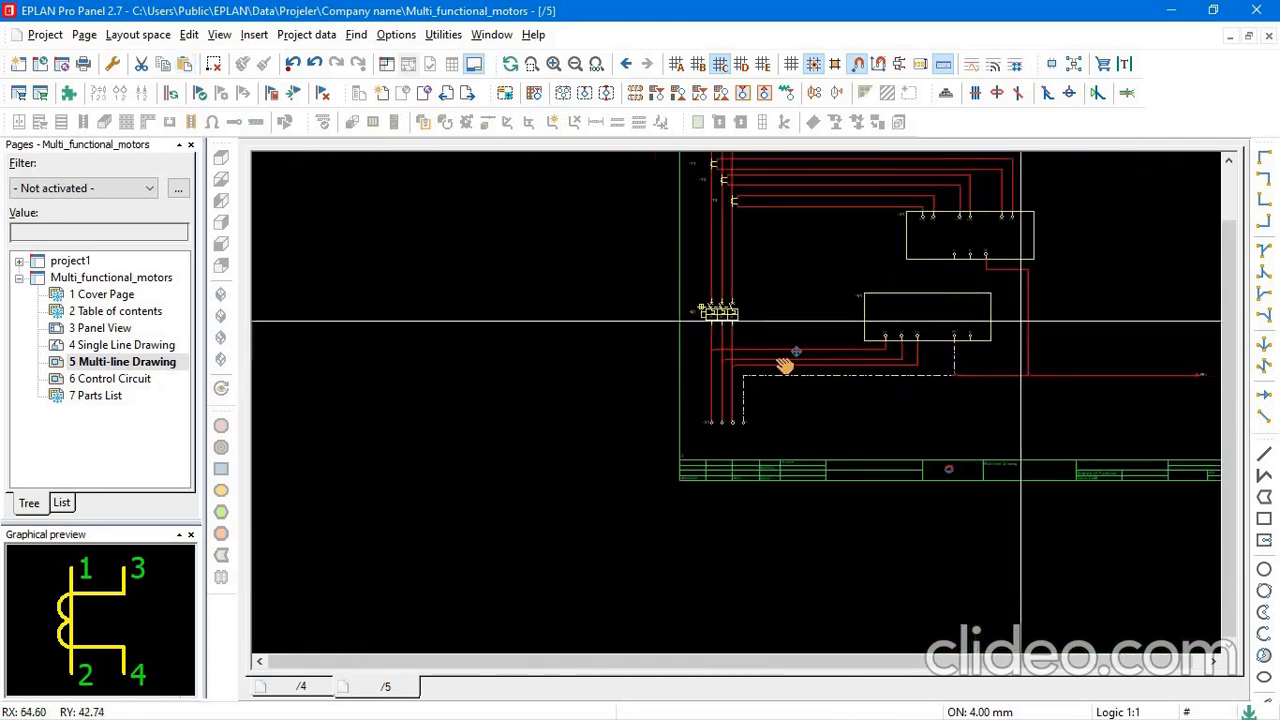
{"action": "scroll", "coordinate": [621, 362], "scroll_direction": "up", "scroll_amount": 4}
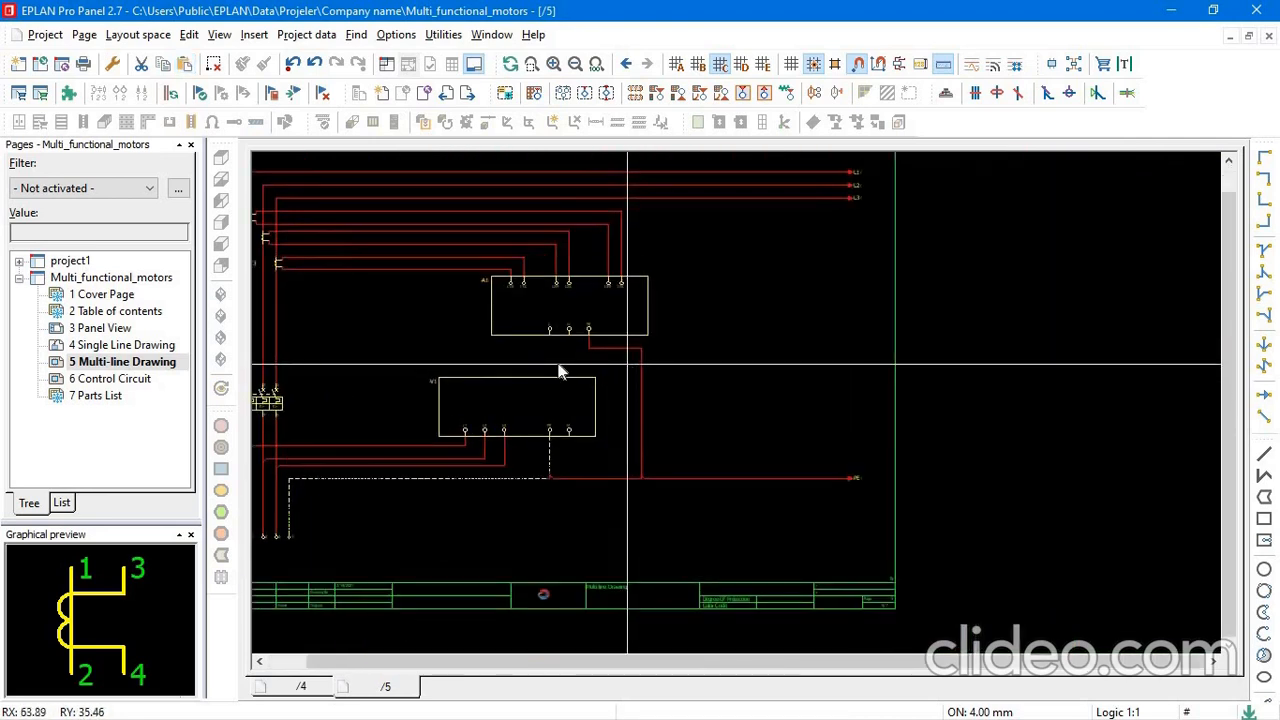
{"action": "scroll", "coordinate": [560, 368], "scroll_direction": "up", "scroll_amount": 2}
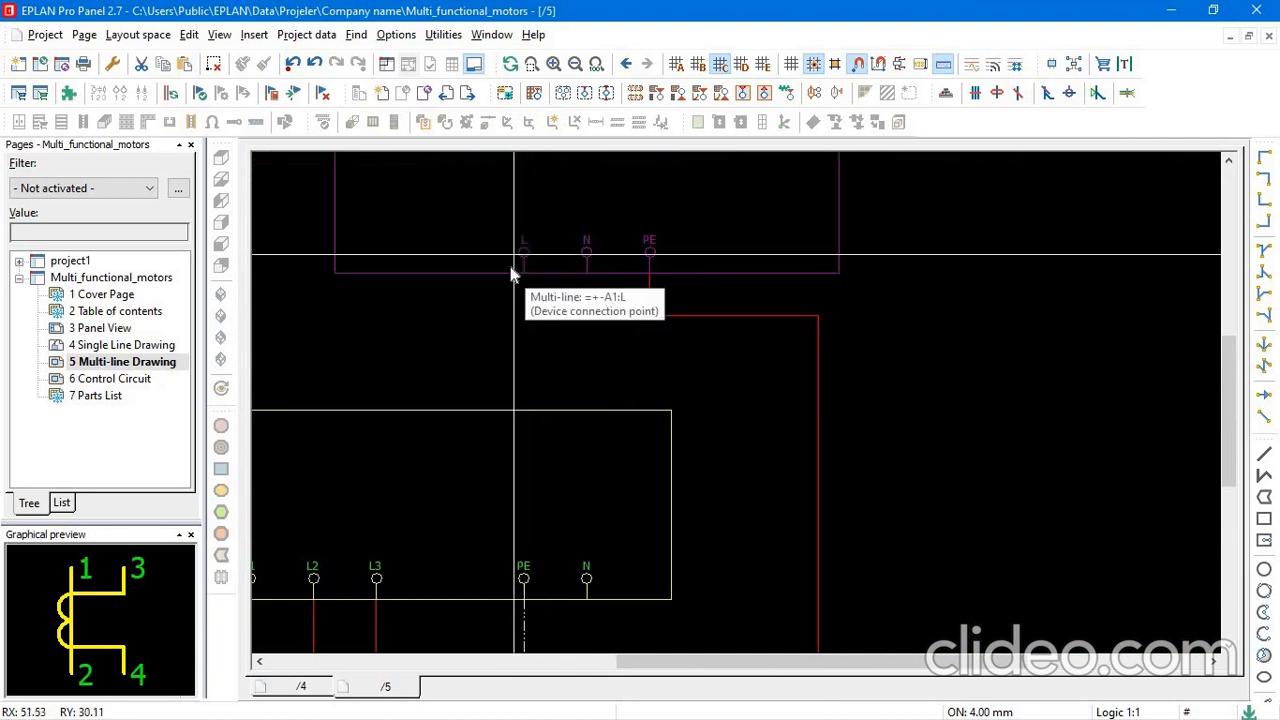
{"action": "scroll", "coordinate": [595, 255], "scroll_direction": "down", "scroll_amount": 3}
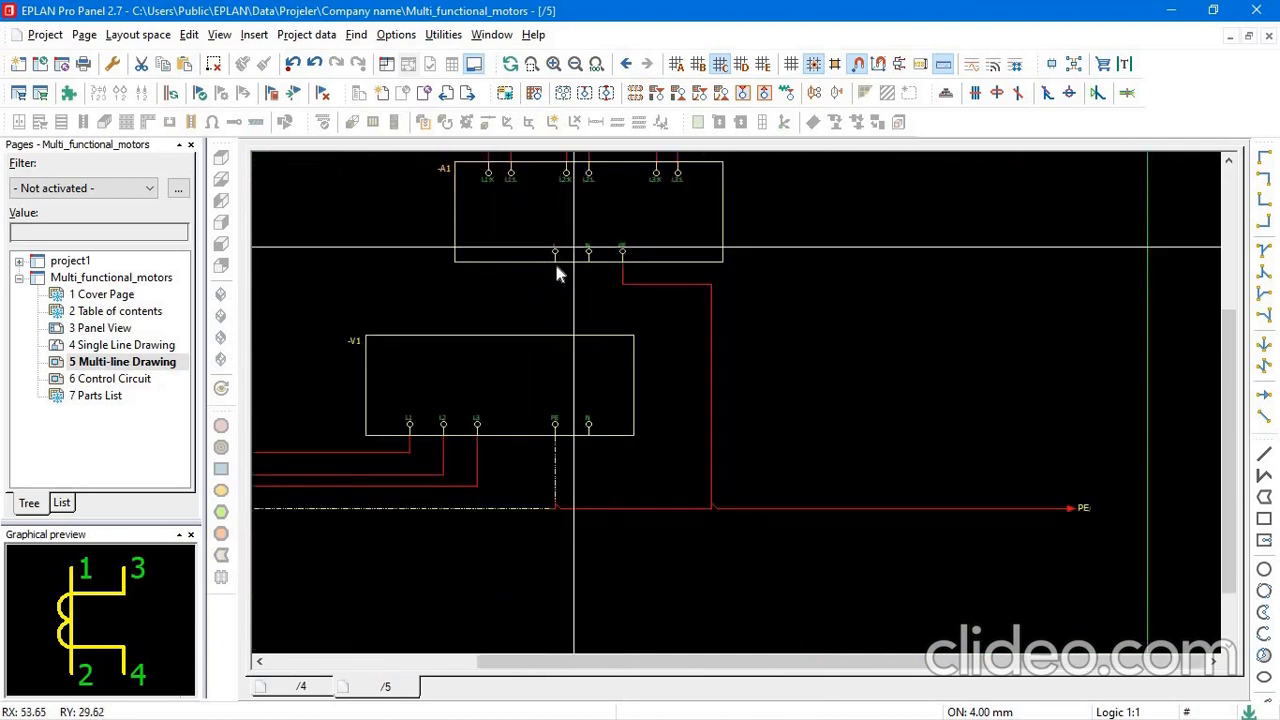
{"action": "scroll", "coordinate": [754, 266], "scroll_direction": "down", "scroll_amount": 4}
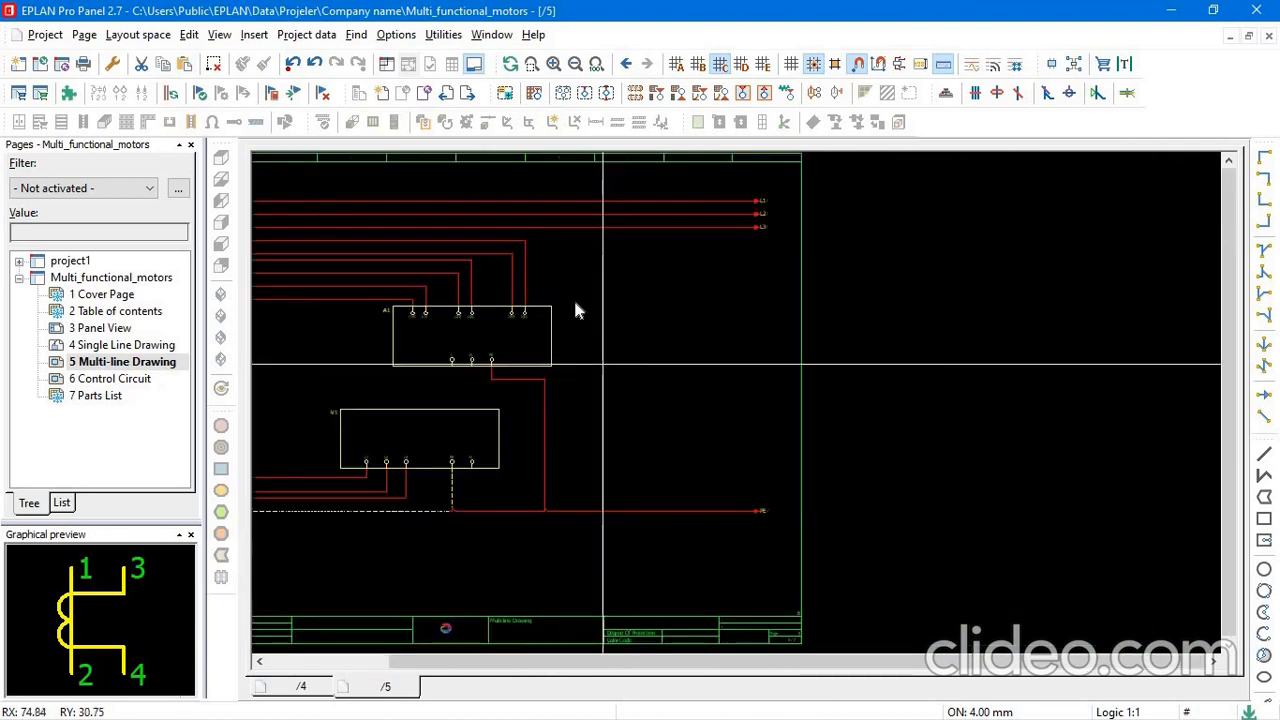
{"action": "scroll", "coordinate": [575, 308], "scroll_direction": "down", "scroll_amount": 1}
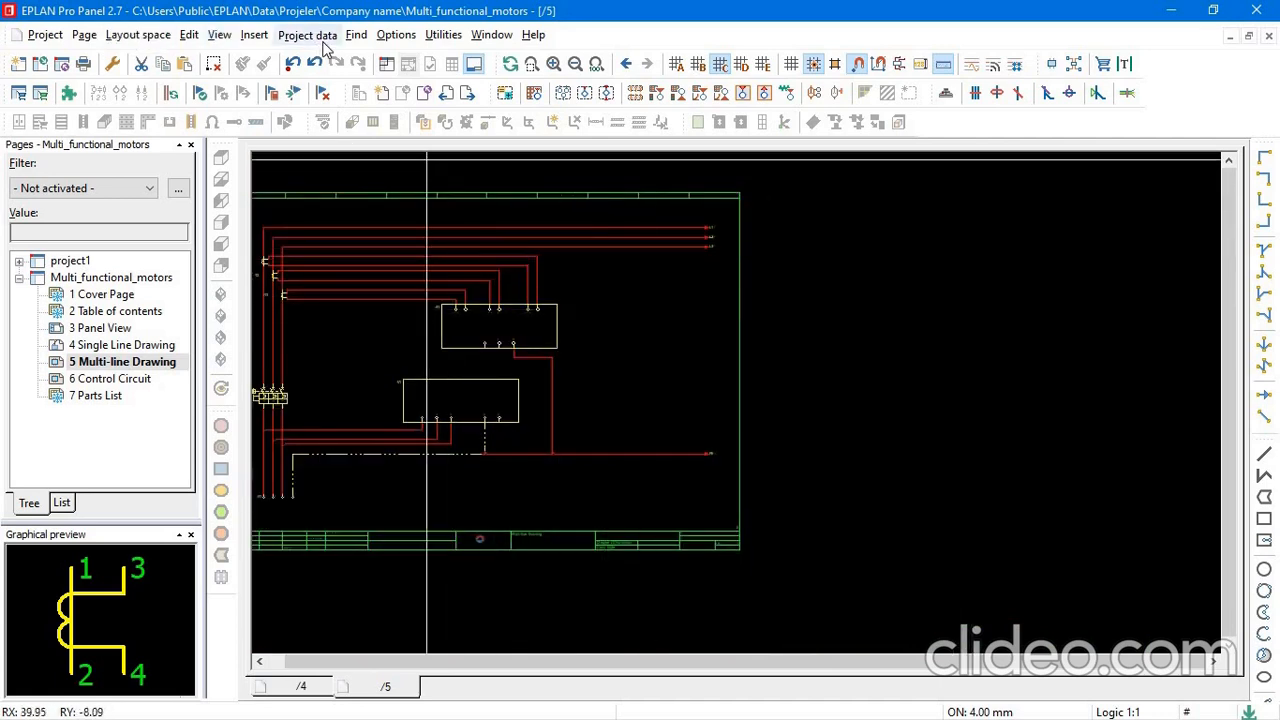
{"action": "left_click", "coordinate": [257, 36]}
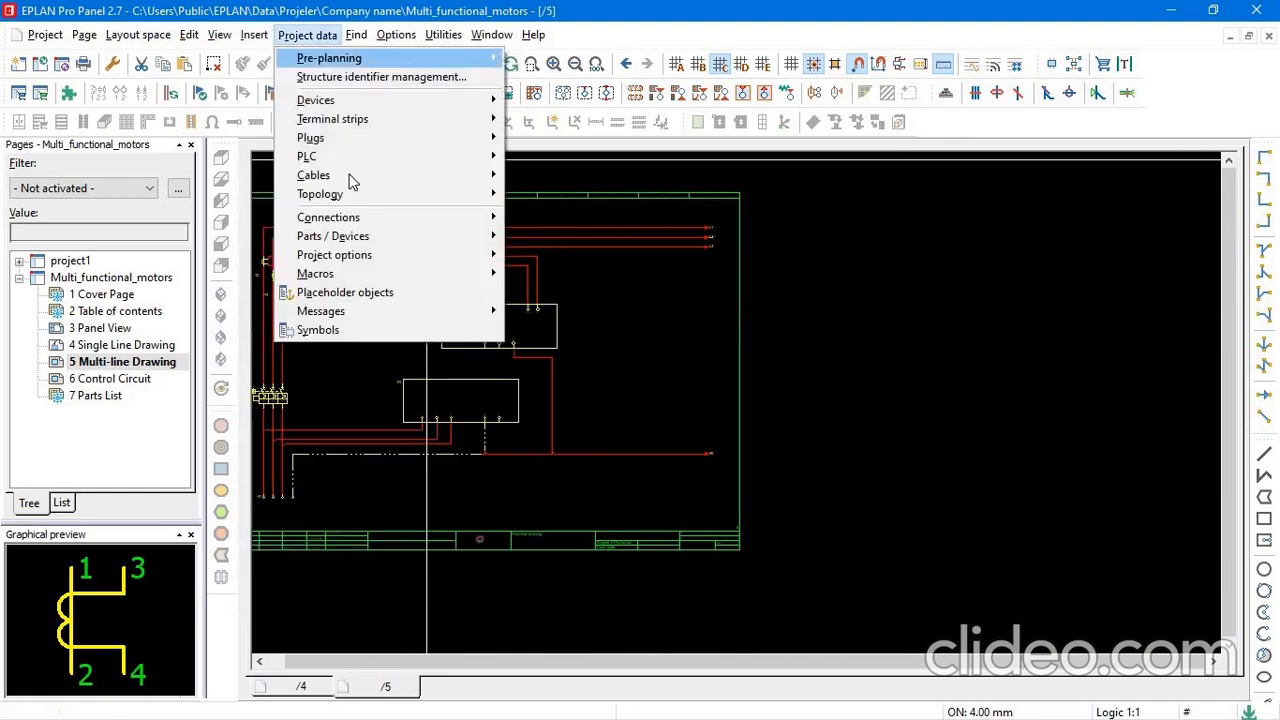
{"action": "left_click", "coordinate": [262, 57]}
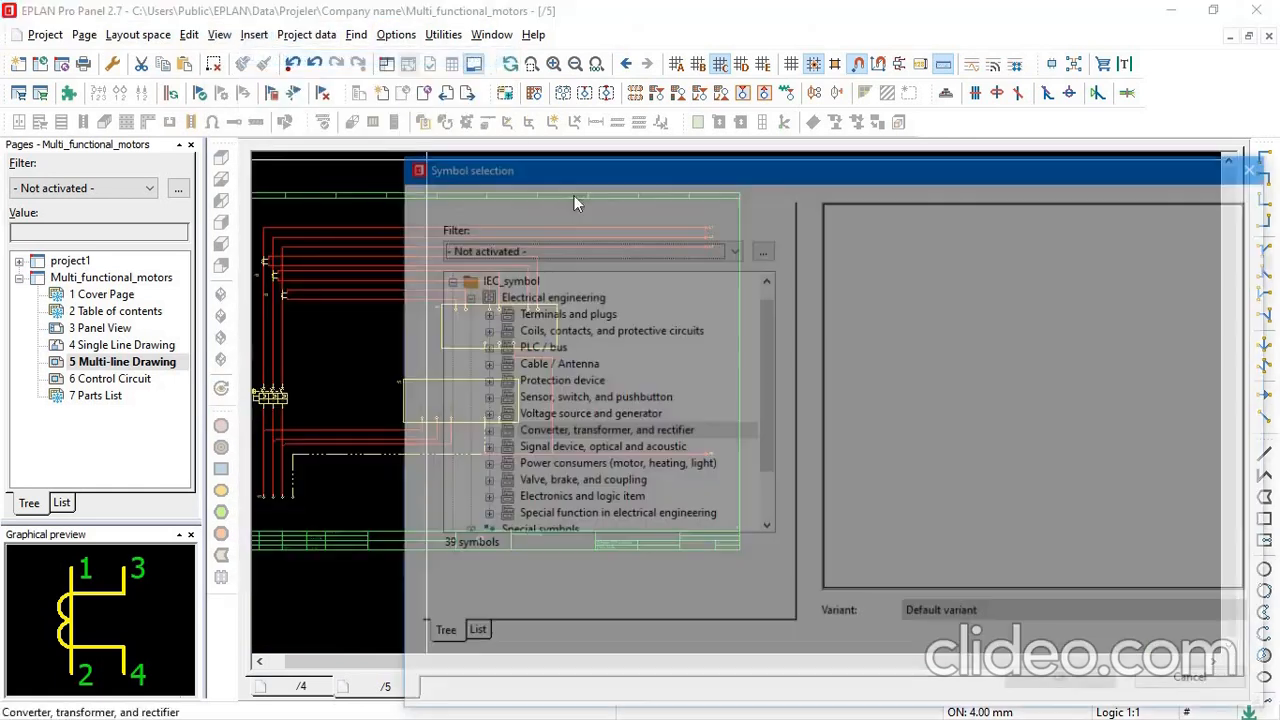
{"action": "left_click", "coordinate": [853, 231]}
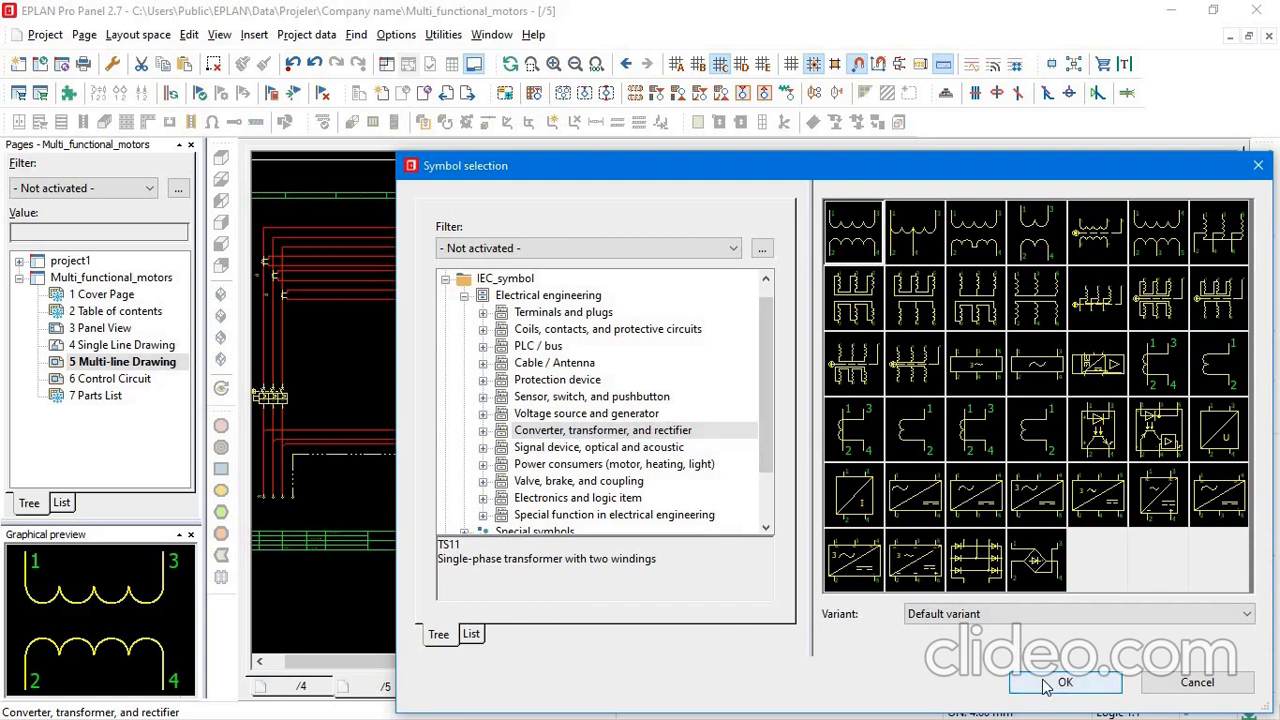
{"action": "left_click", "coordinate": [1063, 684]}
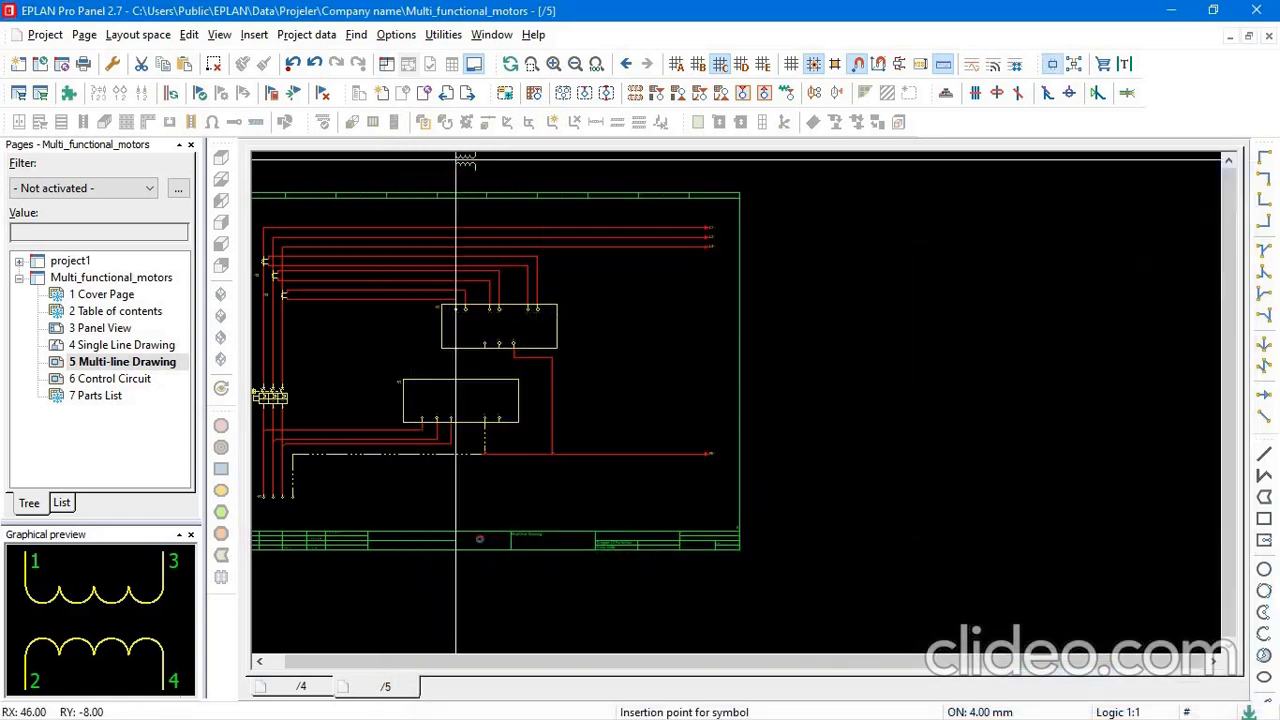
{"action": "left_click", "coordinate": [600, 296]}
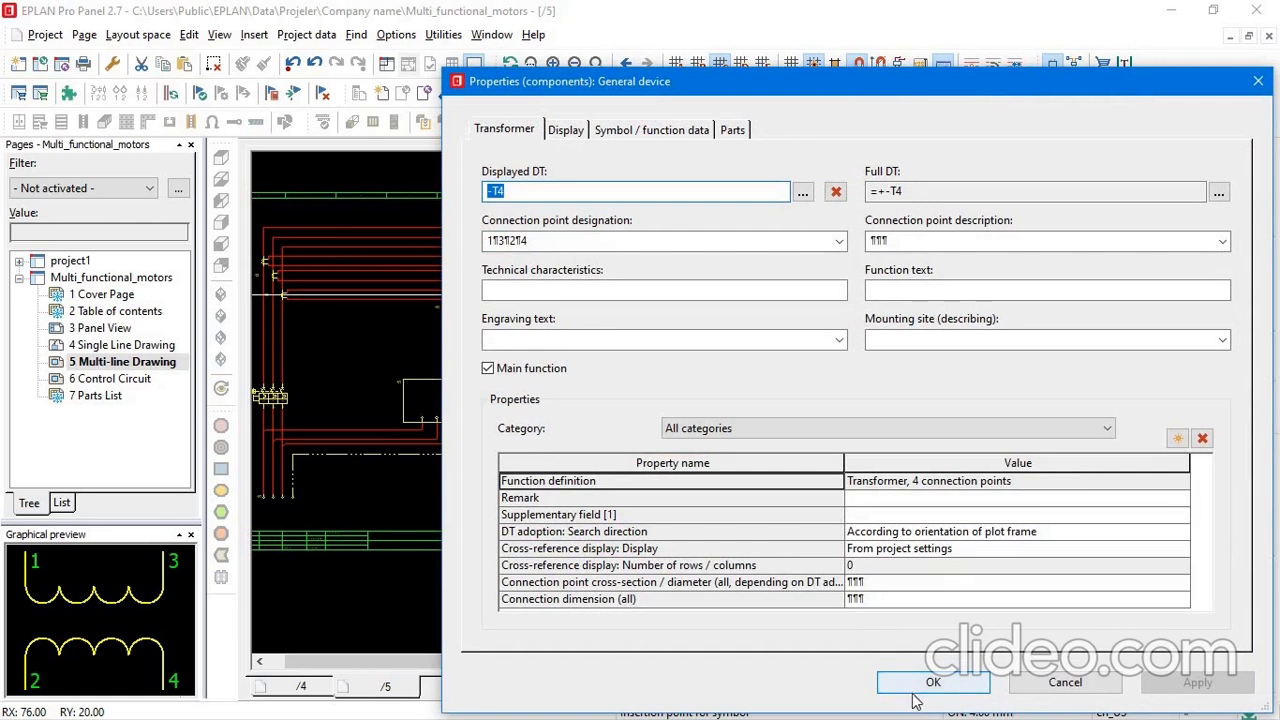
{"action": "left_click", "coordinate": [928, 686]}
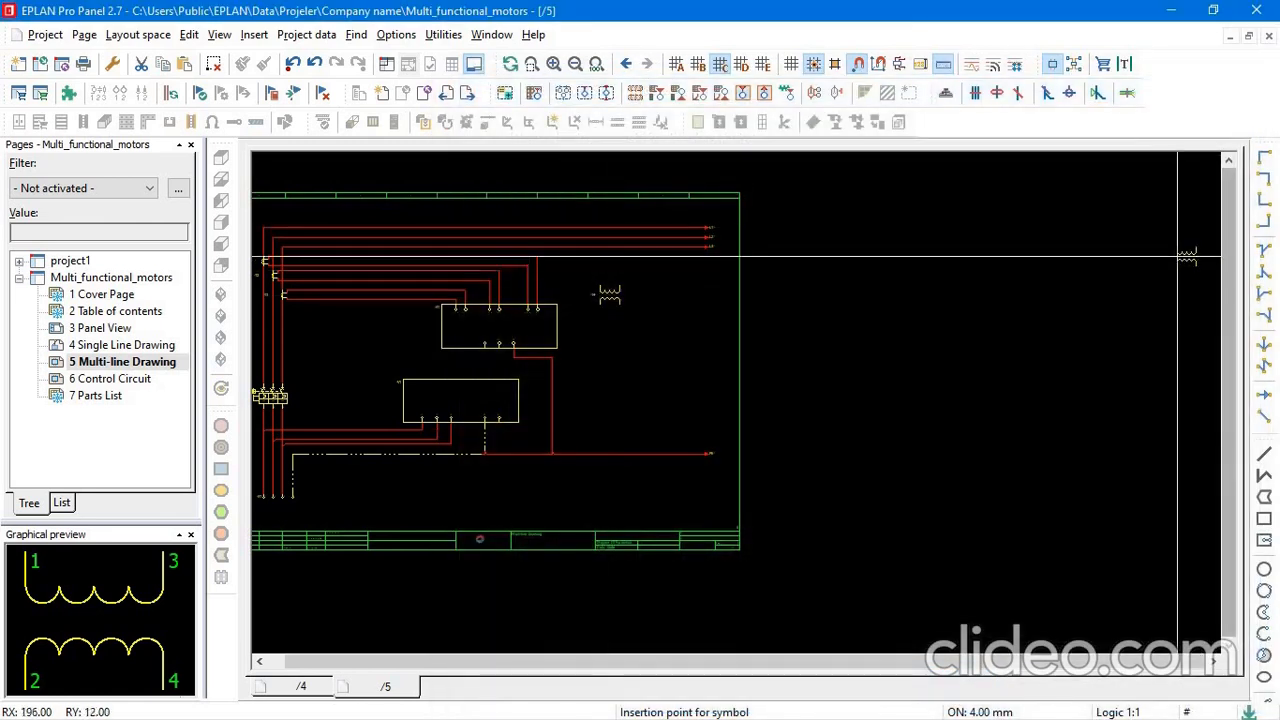
{"action": "key", "text": "Escape"}
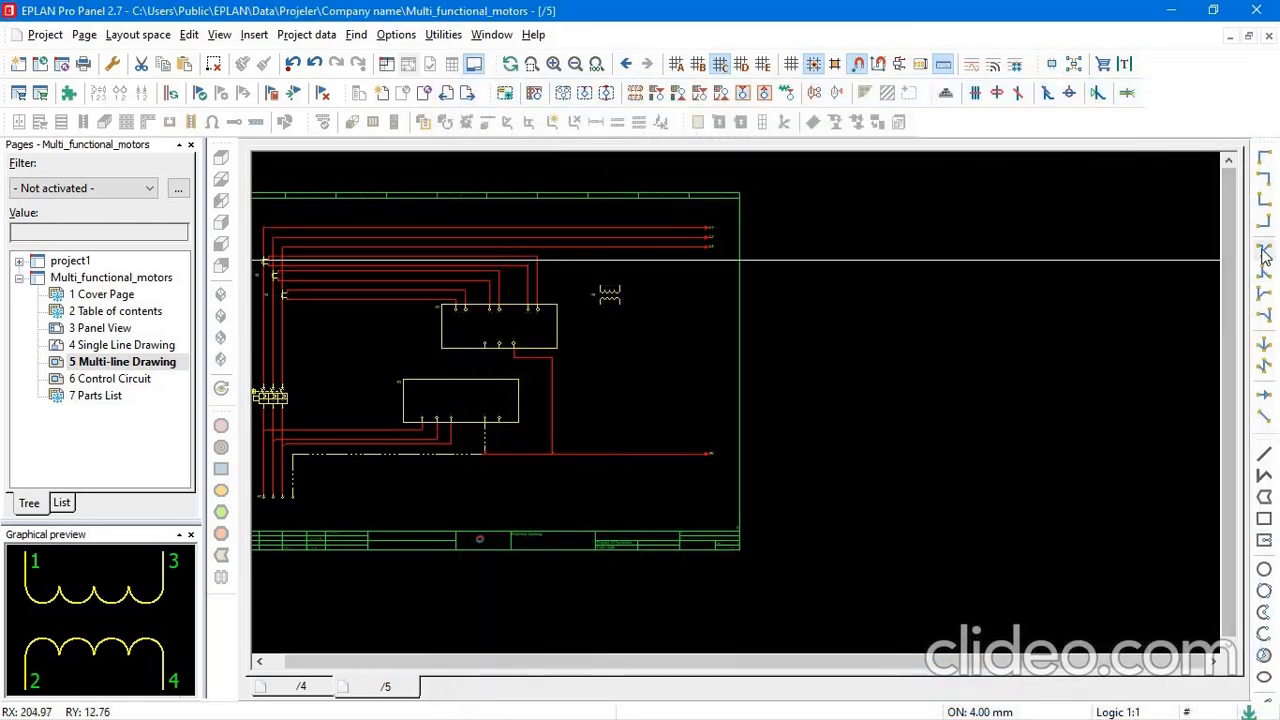
Connect the transformer's two upper terminals to the L1 and L2 phase lines with T-nodes directly above them.
{"action": "left_click", "coordinate": [1266, 254]}
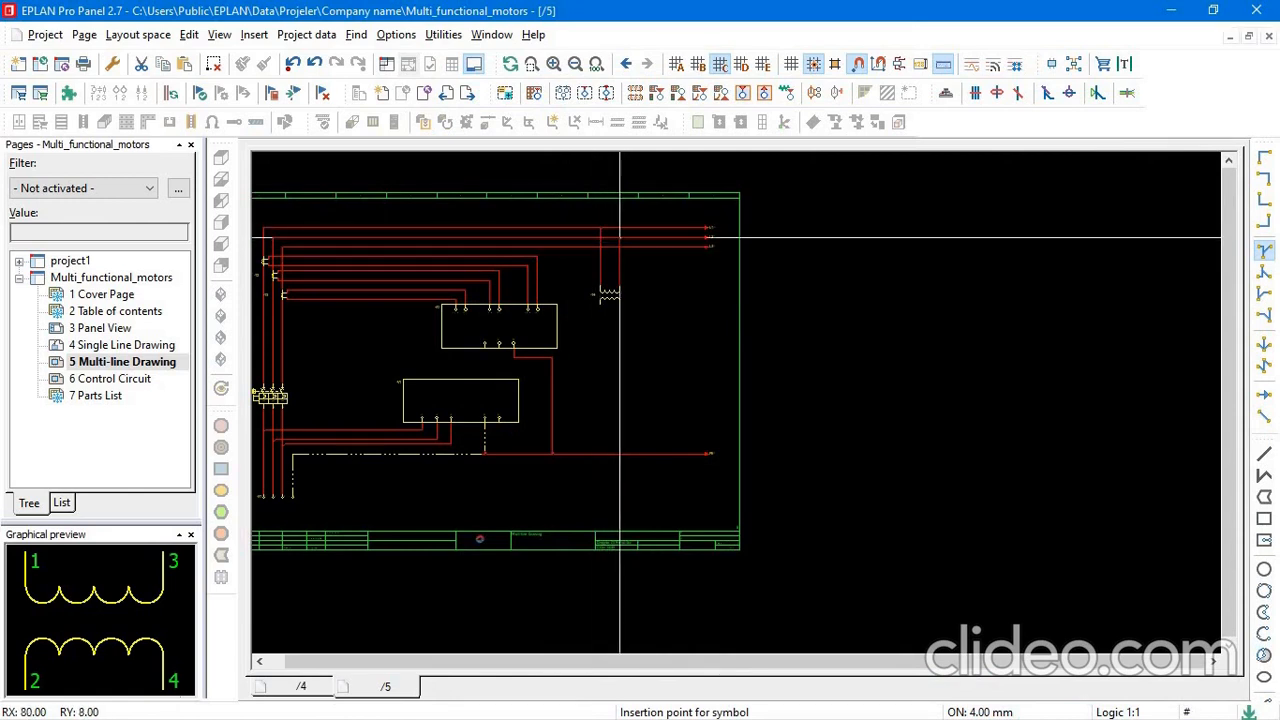
{"action": "scroll", "coordinate": [620, 242], "scroll_direction": "up", "scroll_amount": 3}
{"action": "middle_click_drag", "start_coordinate": [610, 265], "coordinate": [795, 297]}
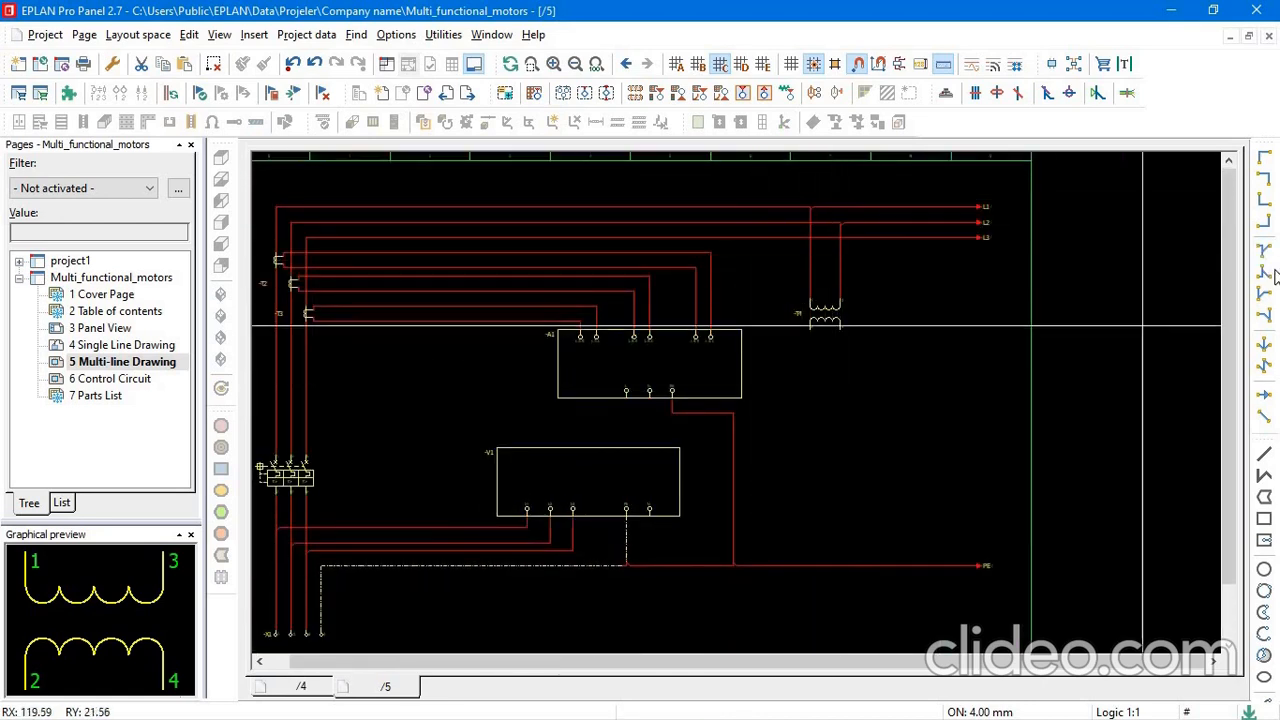
Route the transformer's two lower terminals down, right and back up with angles, ending below the L3 line and facing right.
{"action": "left_click", "coordinate": [1263, 201]}
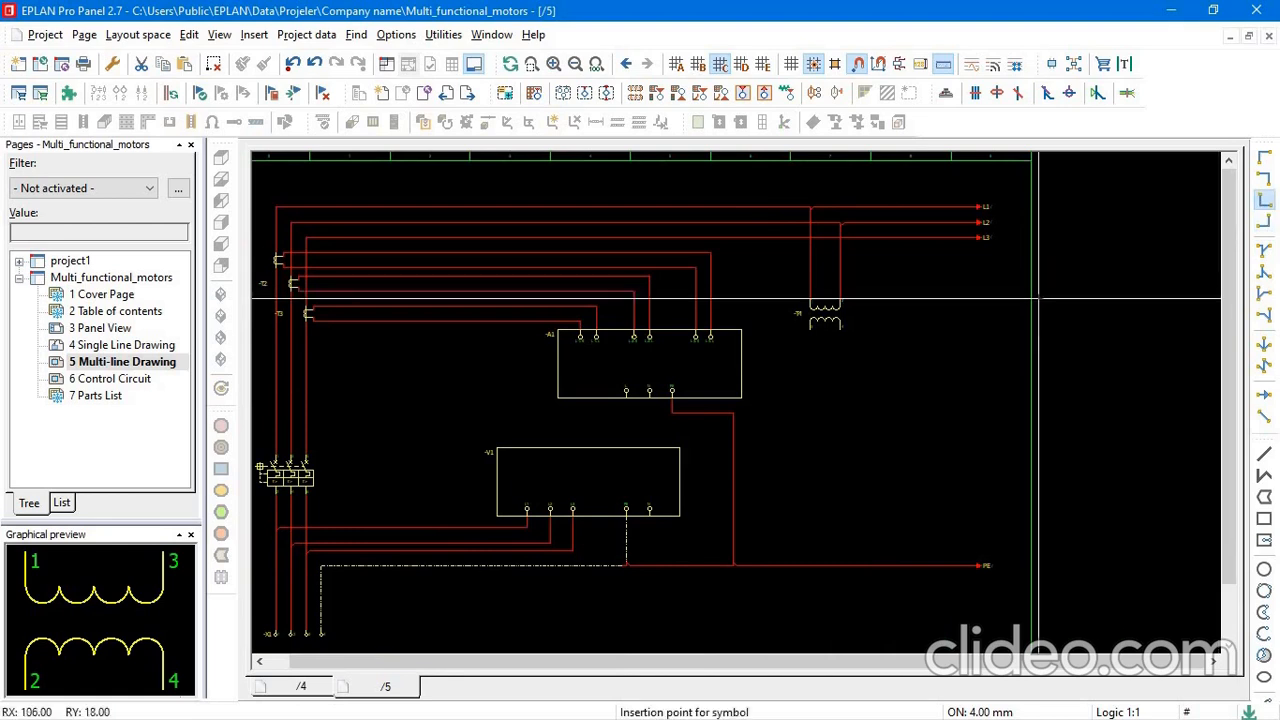
{"action": "left_click", "coordinate": [811, 390]}
{"action": "left_click", "coordinate": [841, 368]}
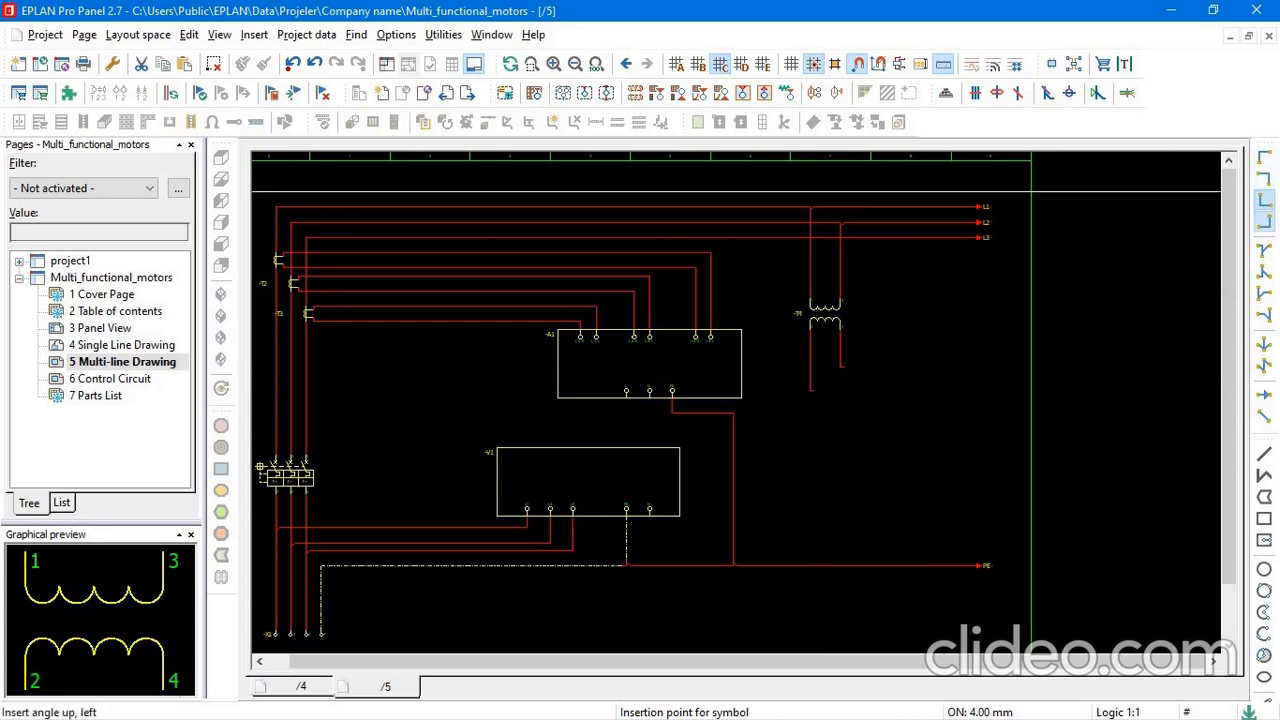
{"action": "left_click", "coordinate": [1263, 199]}
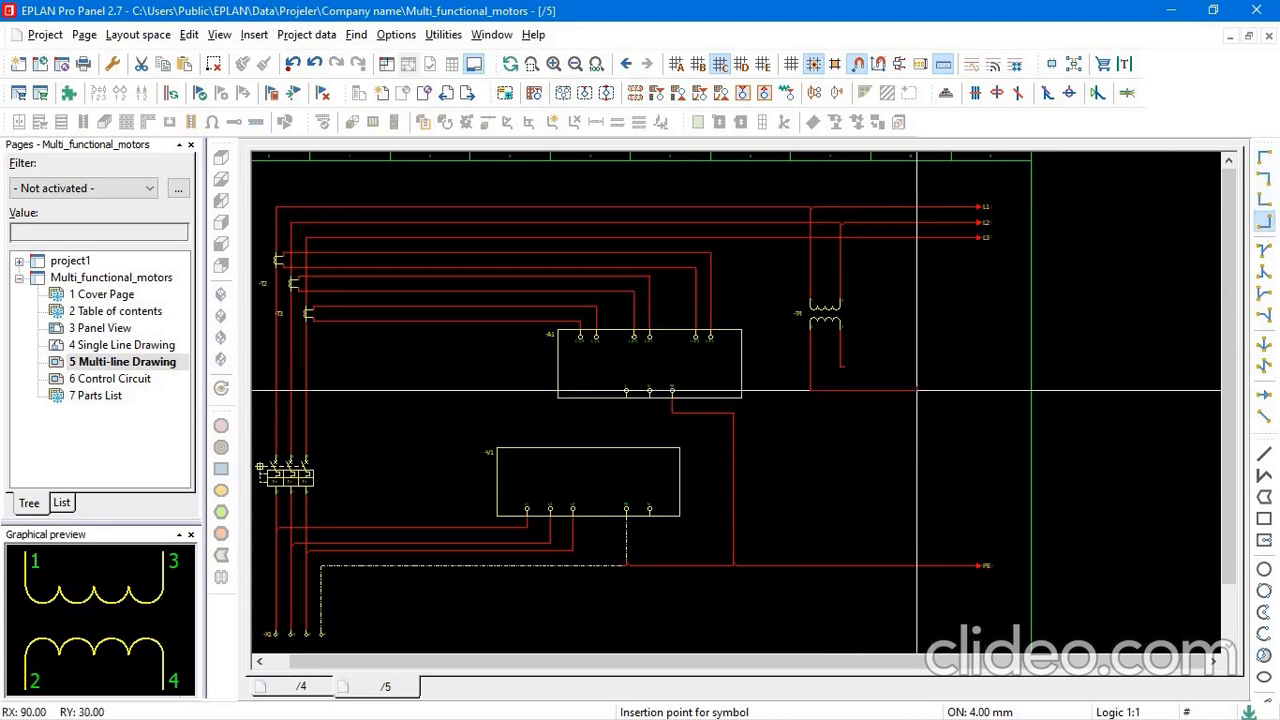
{"action": "left_click", "coordinate": [916, 390]}
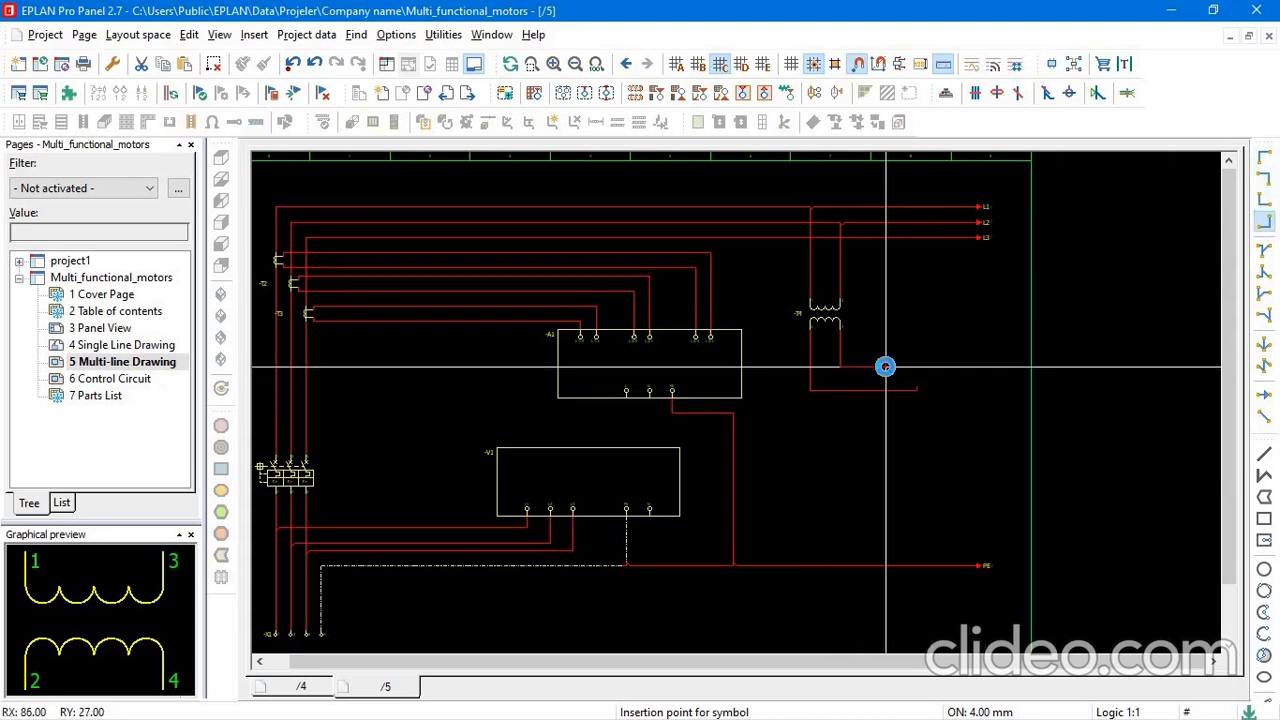
{"action": "left_click", "coordinate": [885, 367]}
{"action": "left_click", "coordinate": [1264, 160]}
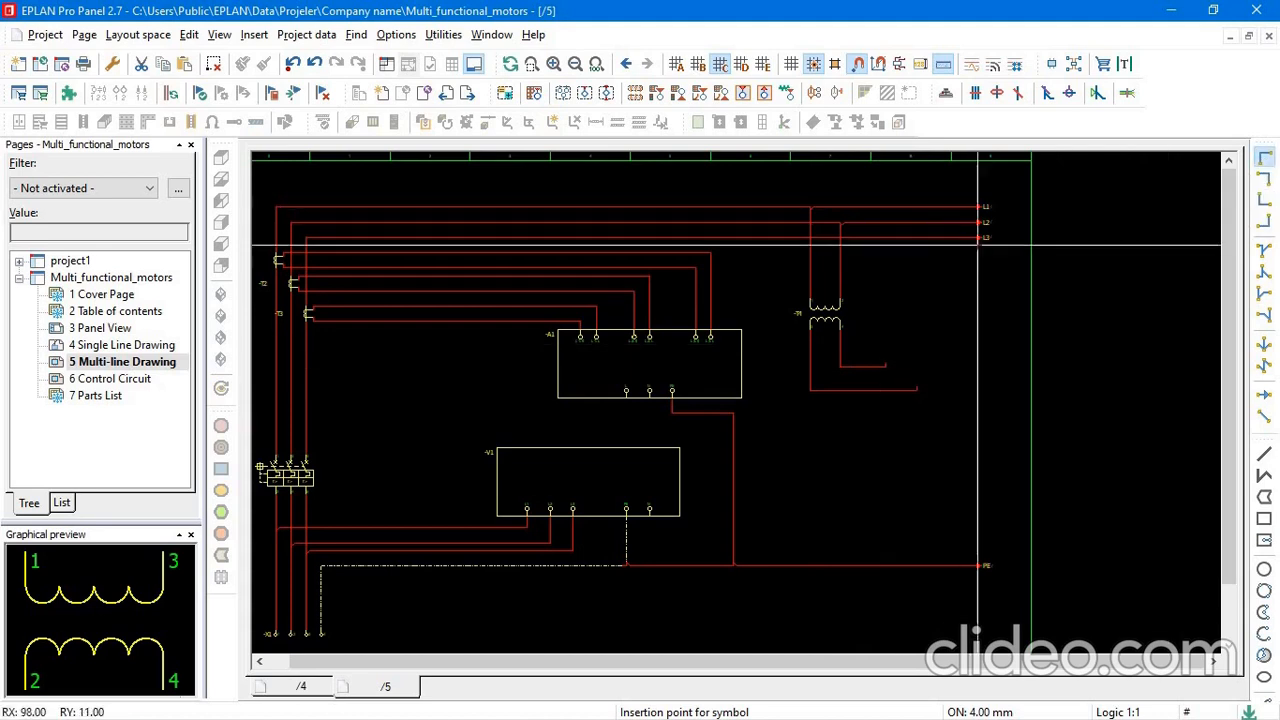
{"action": "left_click", "coordinate": [916, 298]}
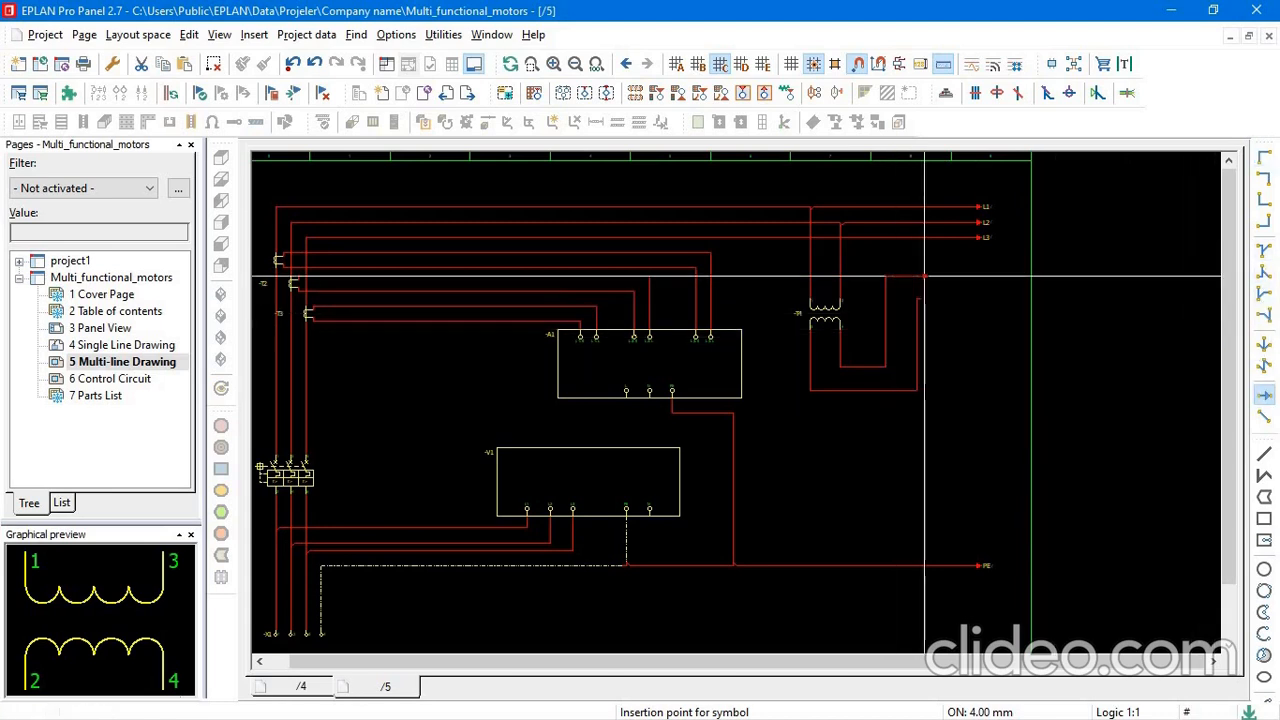
Place an interruption point designated L-220V at the end of the upper transformer output line, aligned with the L1 to L3 points.
{"action": "left_click", "coordinate": [978, 276]}
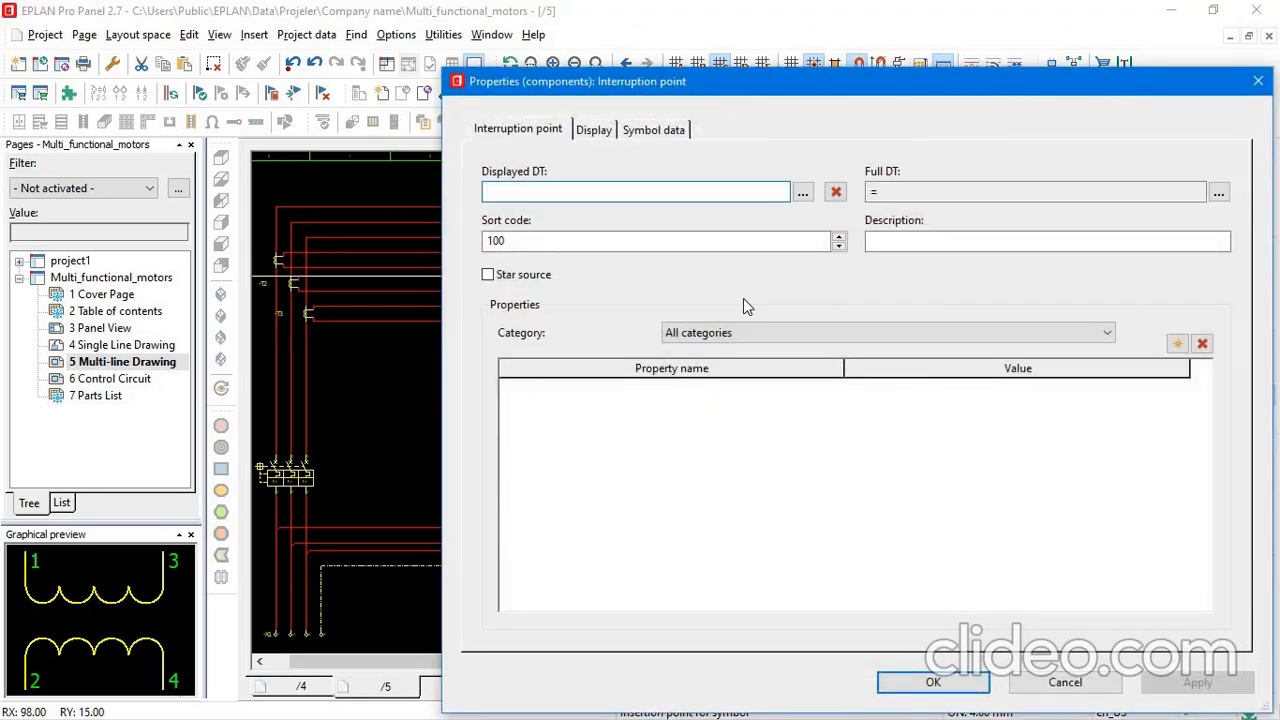
{"action": "type", "text": "L"}
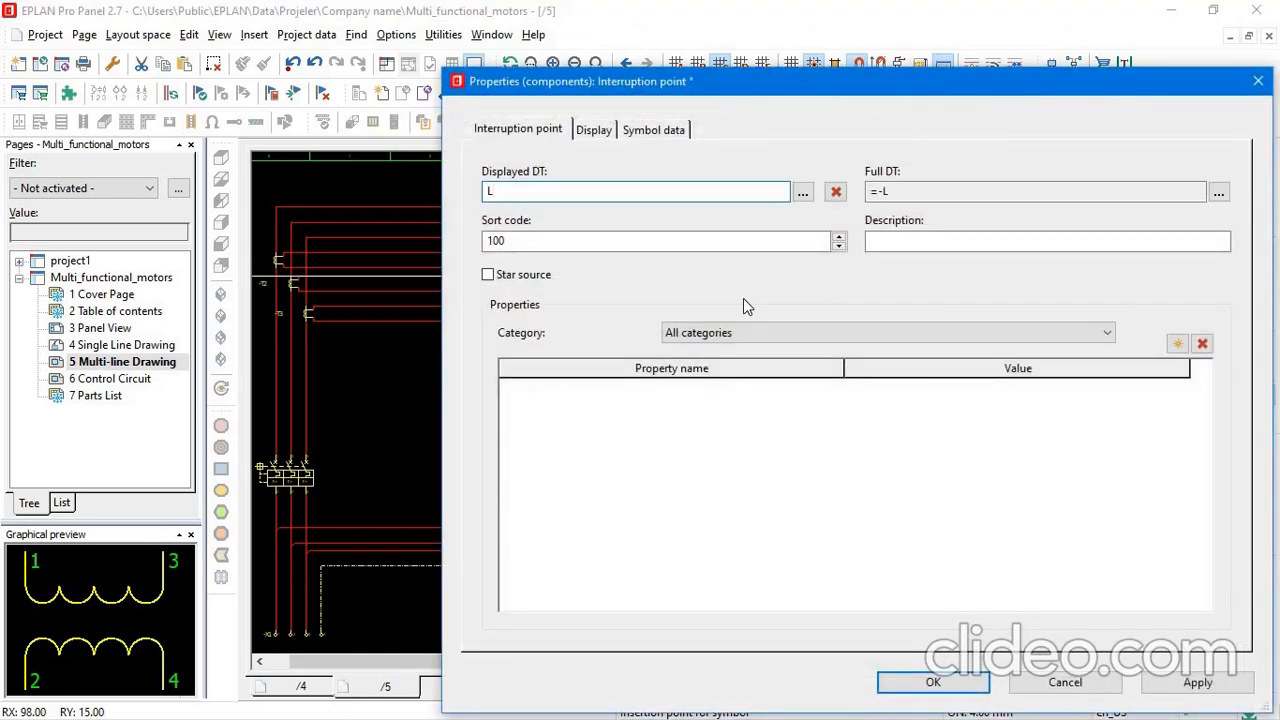
{"action": "type", "text": "-220V"}
{"action": "left_click", "coordinate": [929, 680]}
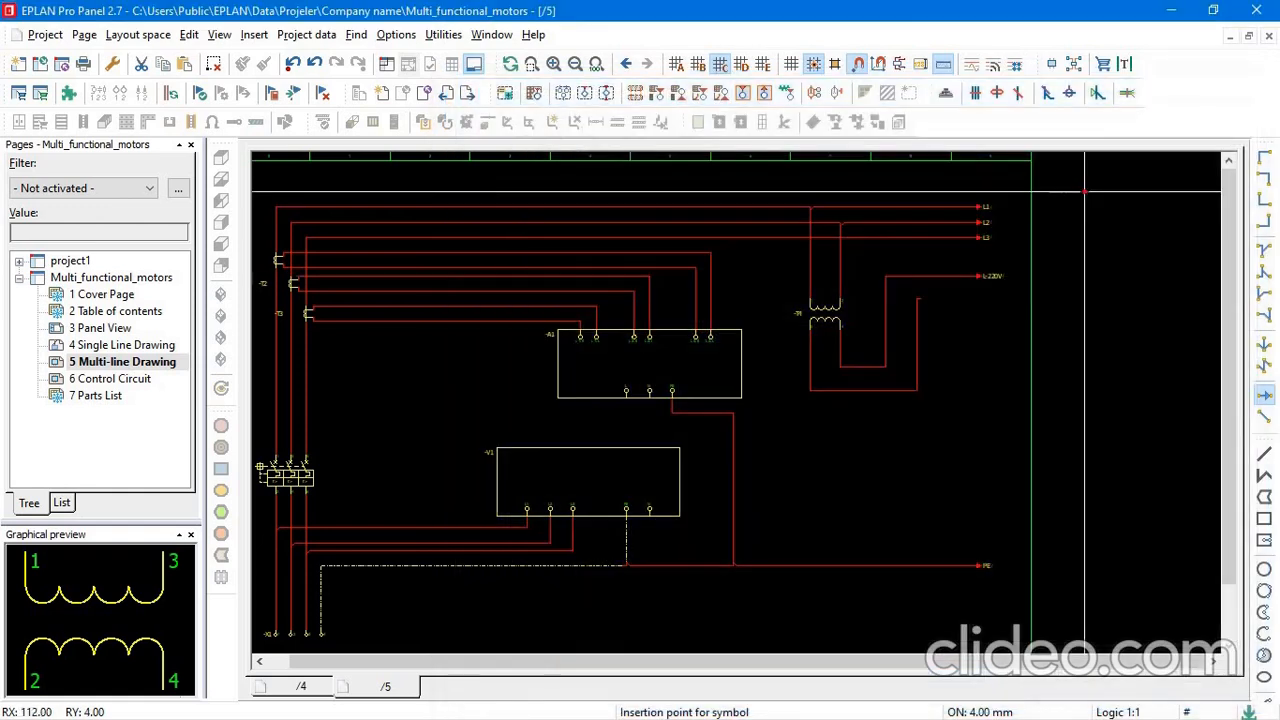
Place an interruption point designated N on the lower transformer output line, directly below the L-220V point.
{"action": "left_click", "coordinate": [979, 299]}
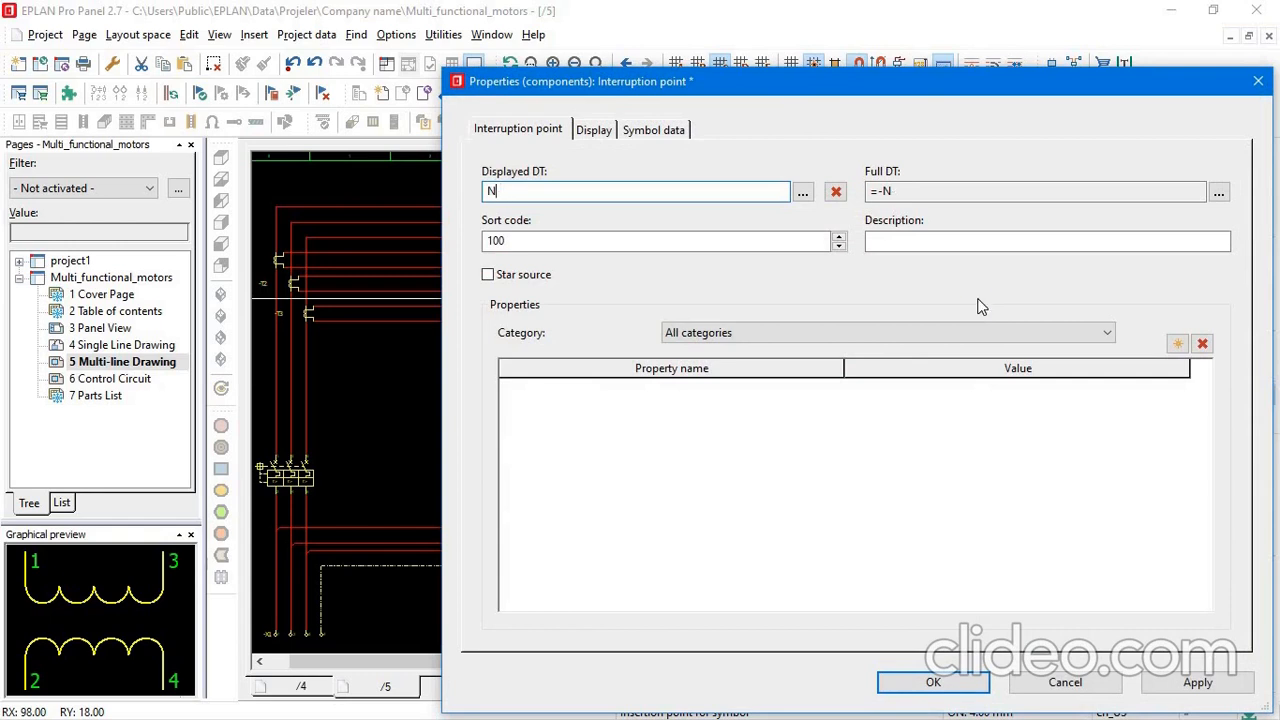
{"action": "key", "text": "Return"}
{"action": "scroll", "coordinate": [916, 316], "scroll_direction": "up", "scroll_amount": 4}
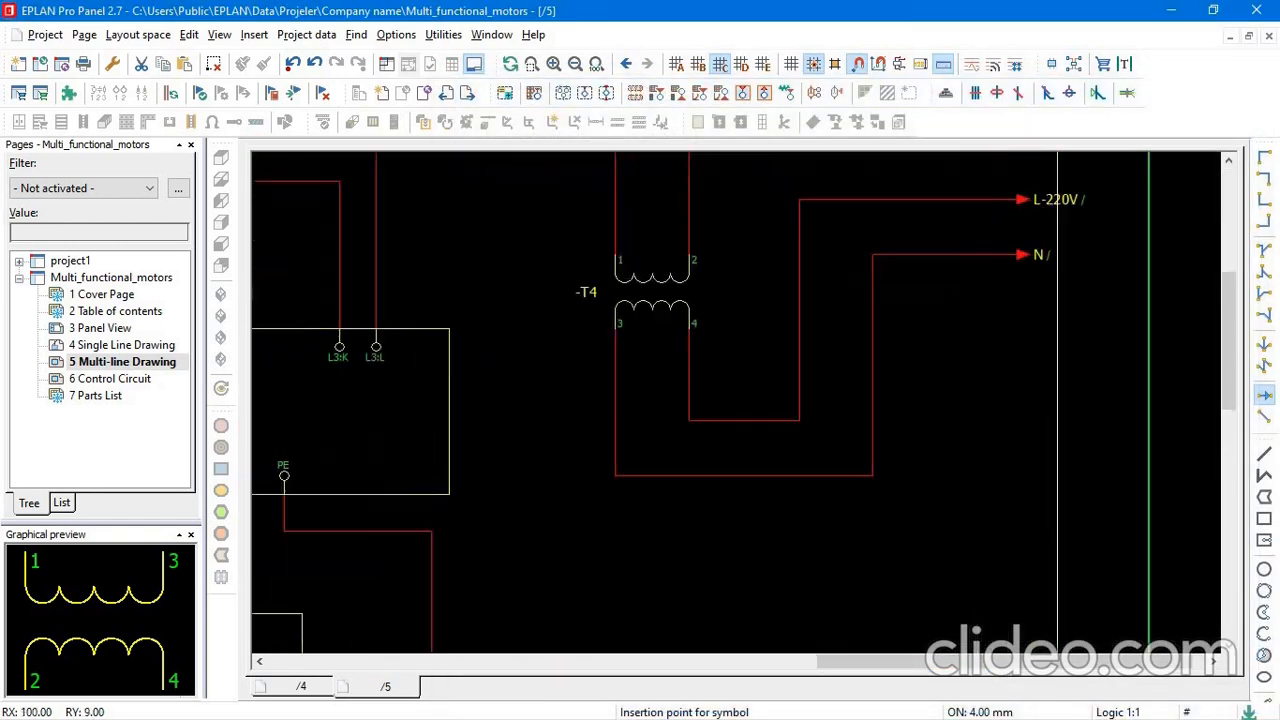
{"action": "key", "text": "Escape"}
{"action": "scroll", "coordinate": [914, 302], "scroll_direction": "down", "scroll_amount": 6}
{"action": "scroll", "coordinate": [993, 243], "scroll_direction": "up", "scroll_amount": 4}
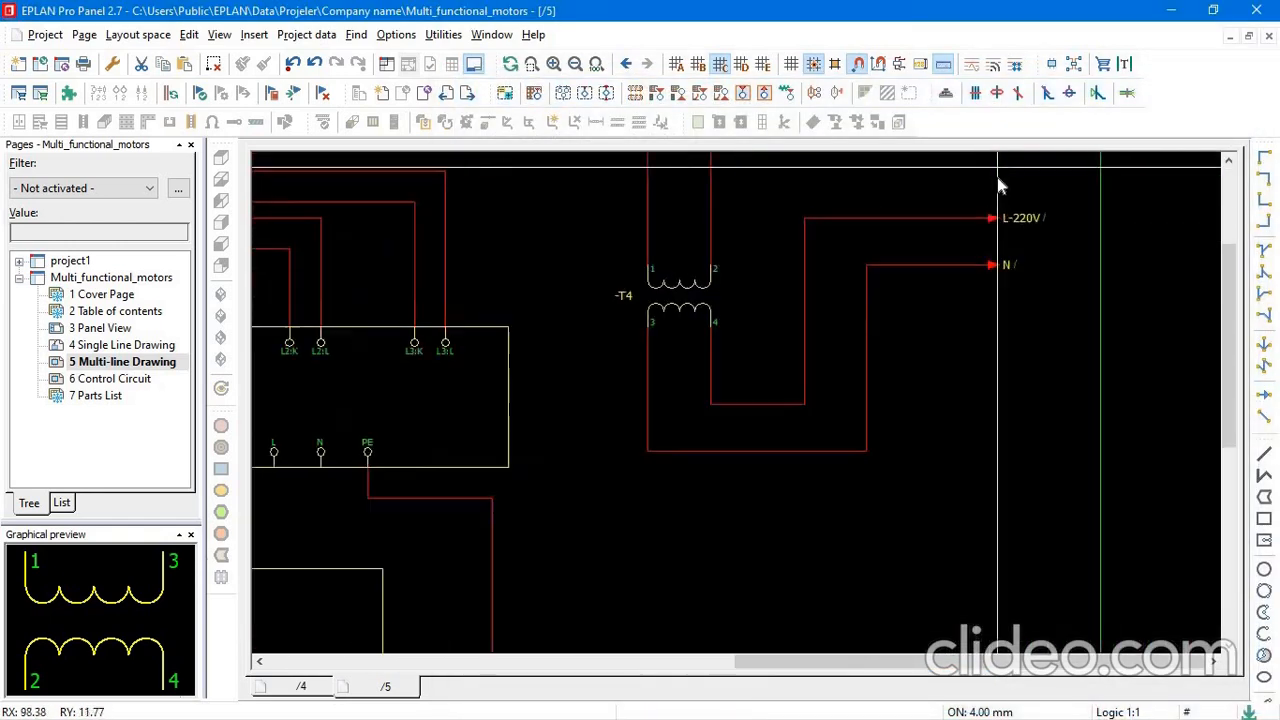
{"action": "scroll", "coordinate": [993, 220], "scroll_direction": "down", "scroll_amount": 4}
{"action": "scroll", "coordinate": [993, 222], "scroll_direction": "down", "scroll_amount": 1}
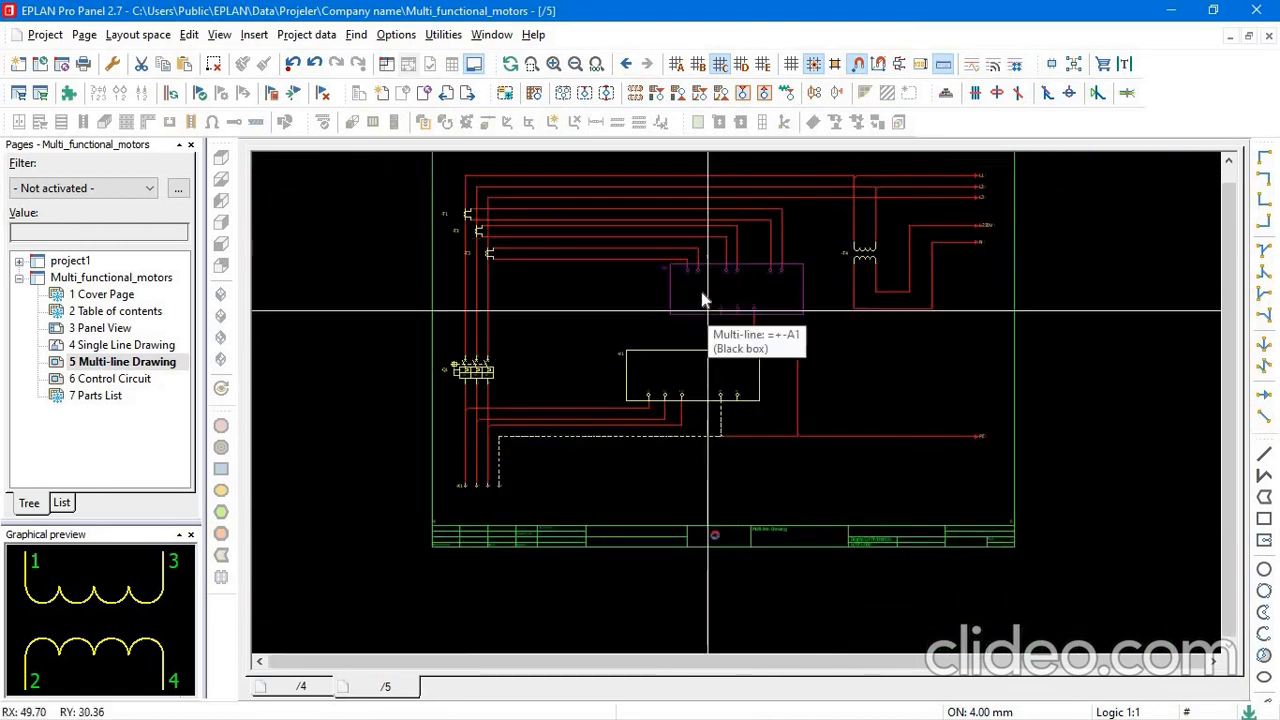
Copy the L-220V and N interruption points into the free area between -Q1 and -A1, and move the N copy closer below L-220V.
{"action": "scroll", "coordinate": [706, 294], "scroll_direction": "up", "scroll_amount": 3}
{"action": "scroll", "coordinate": [774, 303], "scroll_direction": "down", "scroll_amount": 1}
{"action": "scroll", "coordinate": [957, 363], "scroll_direction": "down", "scroll_amount": 3}
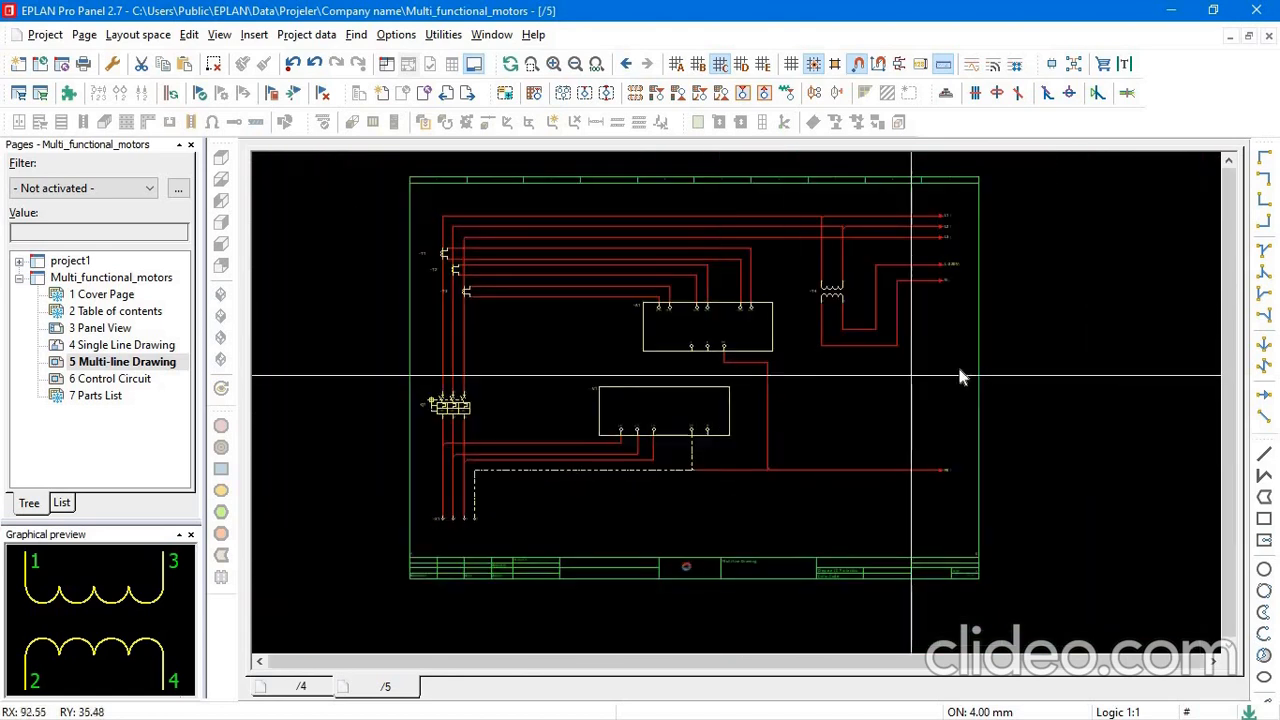
{"action": "scroll", "coordinate": [852, 262], "scroll_direction": "up", "scroll_amount": 1}
{"action": "scroll", "coordinate": [855, 250], "scroll_direction": "down", "scroll_amount": 1}
{"action": "left_click_drag", "start_coordinate": [853, 241], "coordinate": [909, 340]}
{"action": "left_click", "coordinate": [869, 253]}
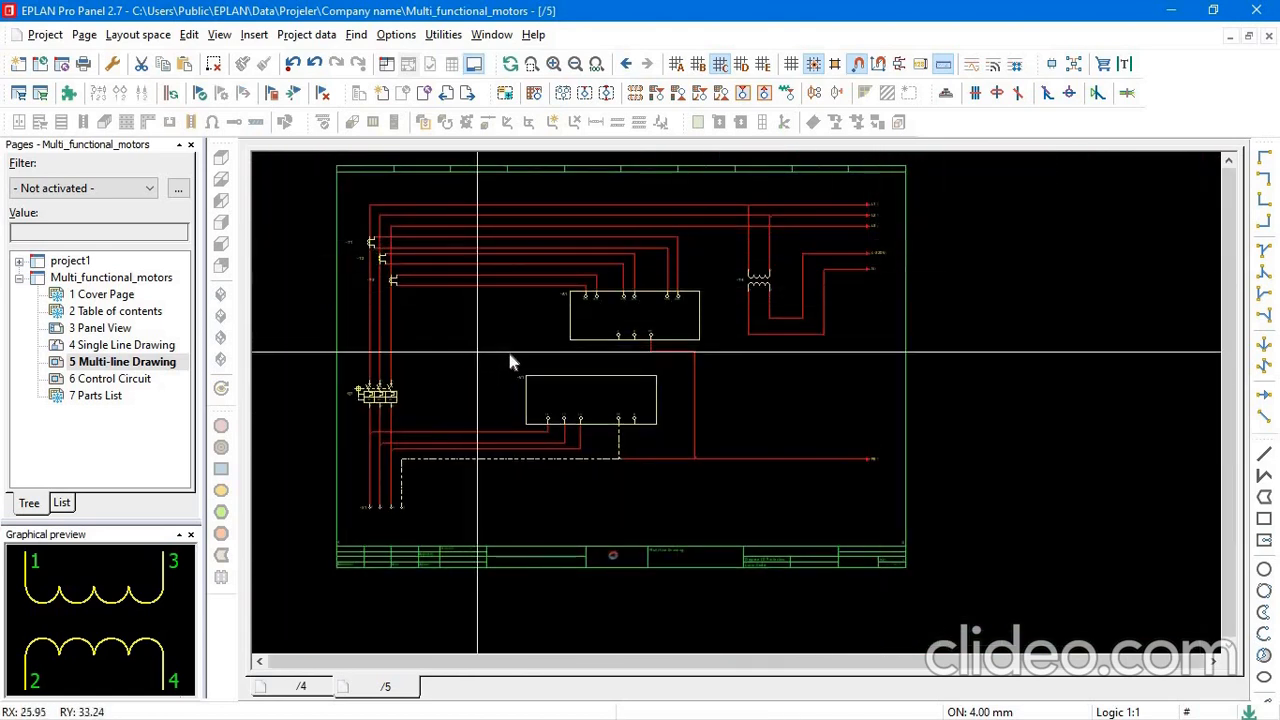
{"action": "left_click", "coordinate": [517, 361]}
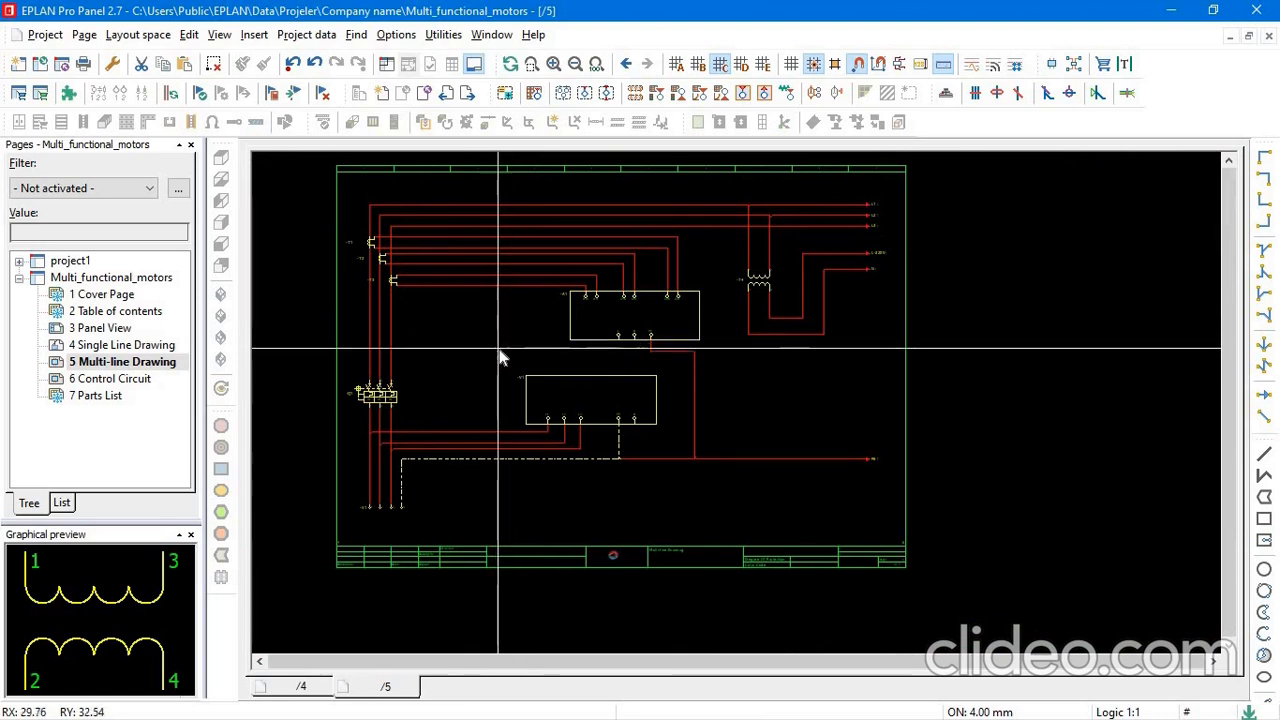
{"action": "key", "text": "ctrl+v"}
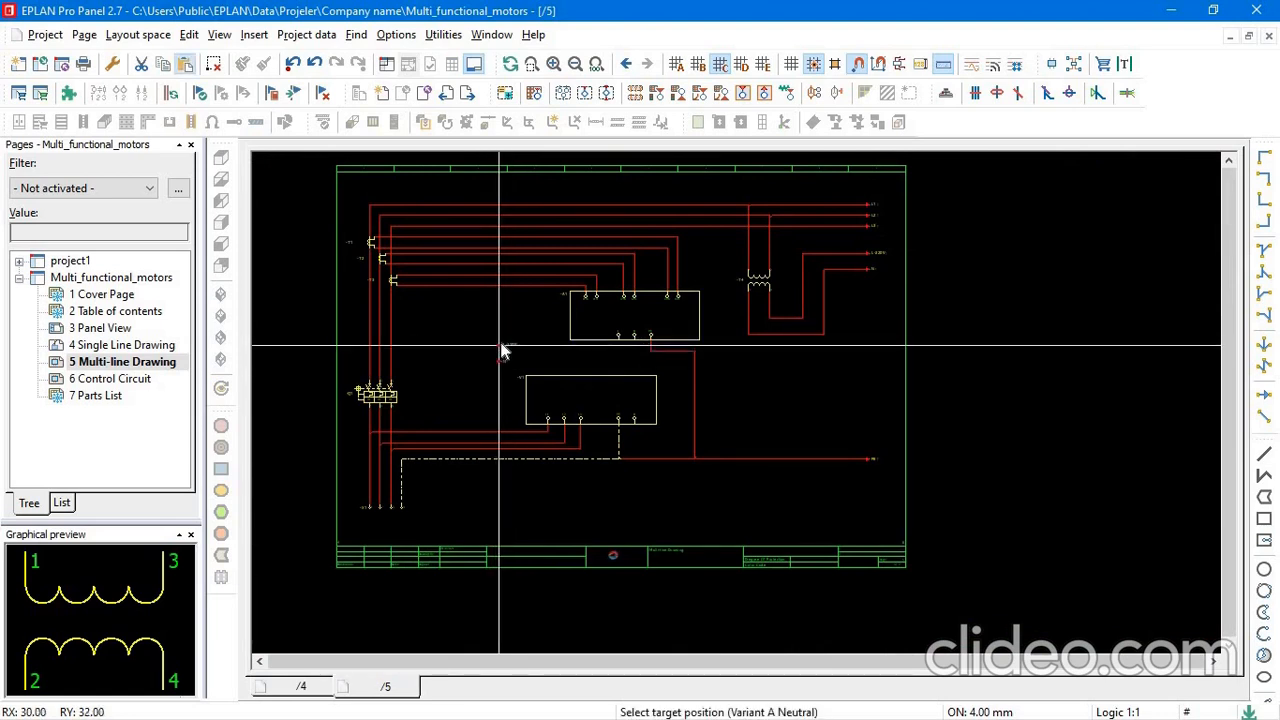
{"action": "scroll", "coordinate": [503, 350], "scroll_direction": "up", "scroll_amount": 4}
{"action": "left_click", "coordinate": [497, 350]}
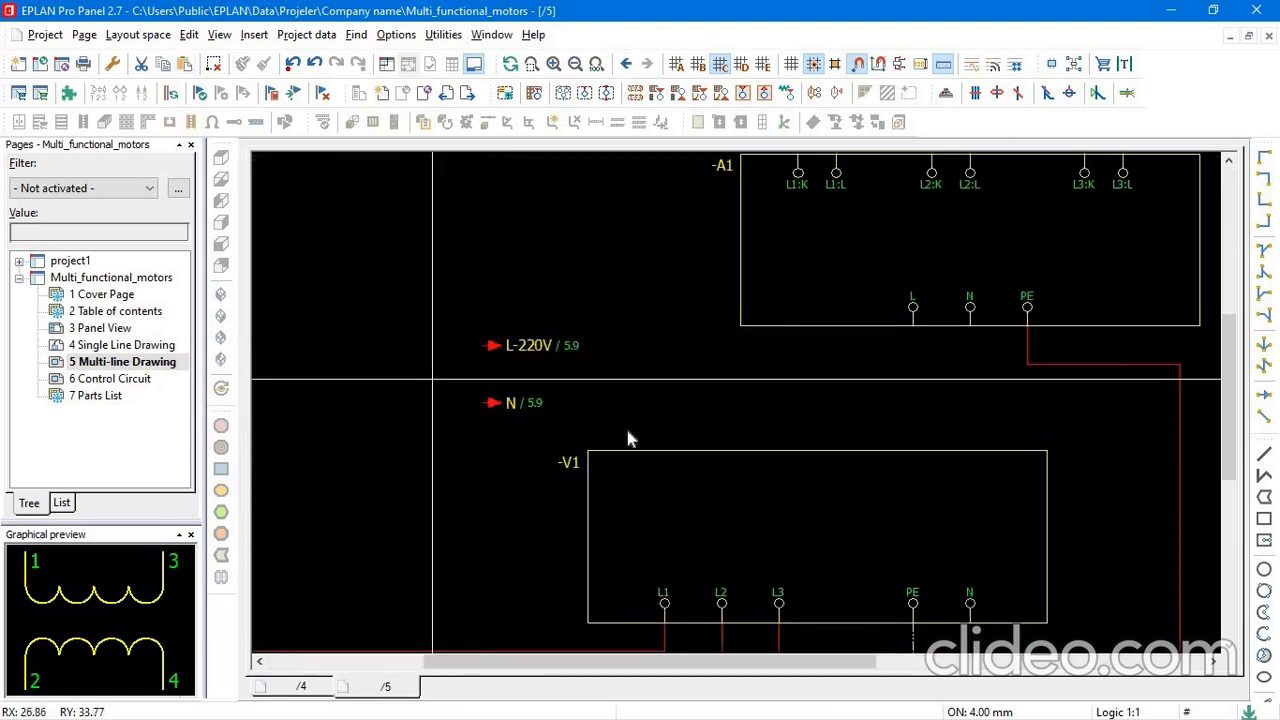
{"action": "mouse_move", "coordinate": [493, 410]}
{"action": "left_mouse_down"}
{"action": "mouse_move", "coordinate": [493, 365]}
{"action": "mouse_move", "coordinate": [493, 390]}
{"action": "left_mouse_up"}
{"action": "left_click", "coordinate": [493, 384]}
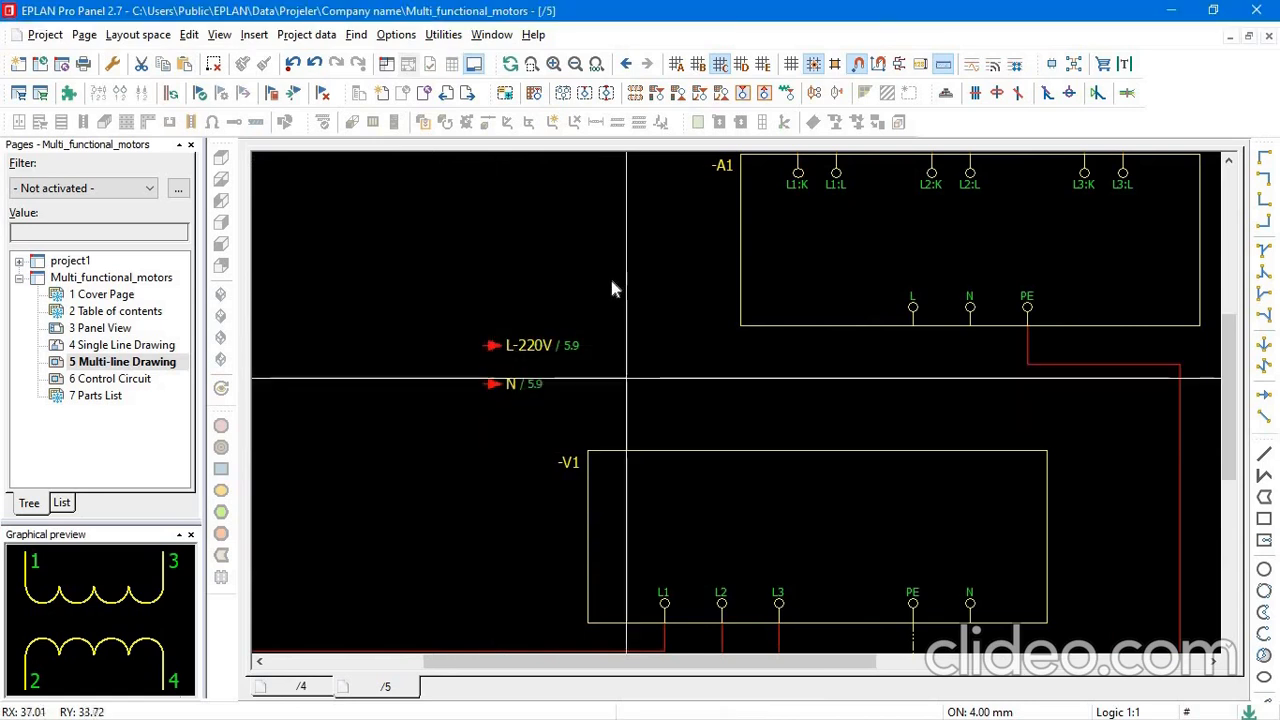
{"action": "right_click", "coordinate": [489, 355]}
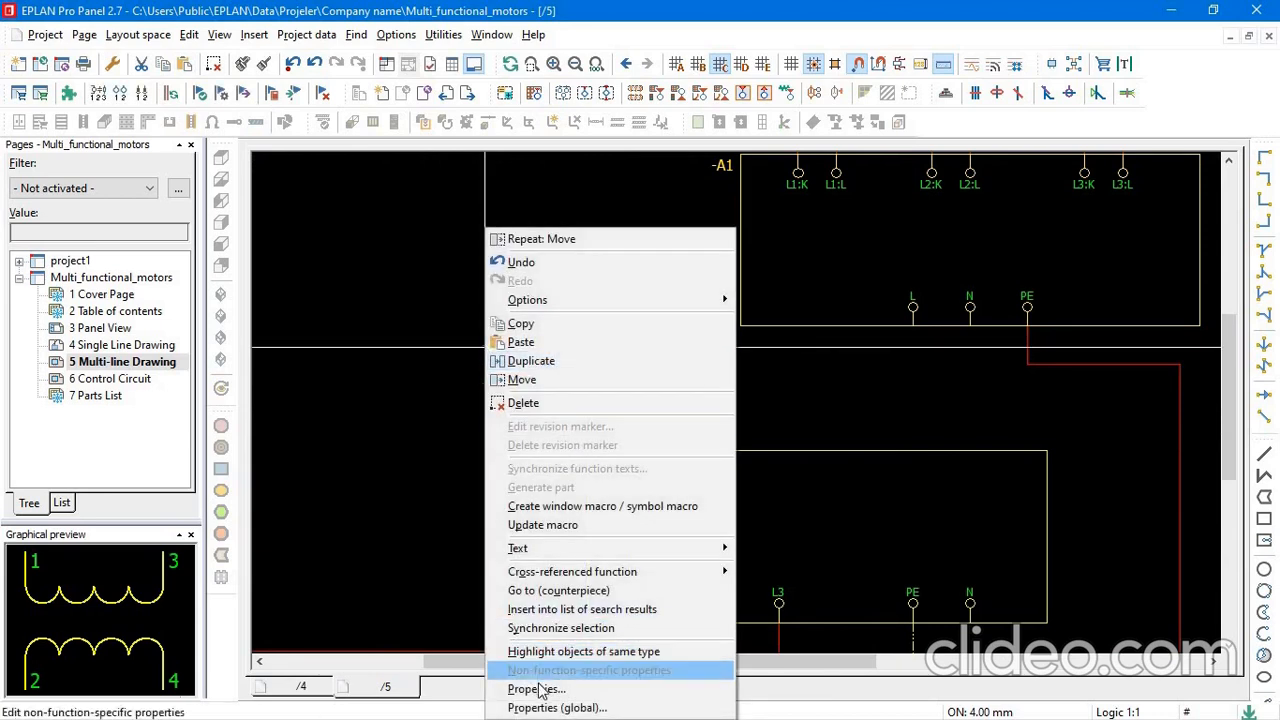
{"action": "left_click", "coordinate": [404, 465]}
{"action": "scroll", "coordinate": [580, 332], "scroll_direction": "down", "scroll_amount": 5}
{"action": "scroll", "coordinate": [1129, 242], "scroll_direction": "up", "scroll_amount": 1}
{"action": "mouse_move", "coordinate": [1128, 240]}
{"action": "middle_mouse_down"}
{"action": "mouse_move", "coordinate": [754, 392]}
{"action": "mouse_move", "coordinate": [706, 387]}
{"action": "middle_mouse_up"}
{"action": "scroll", "coordinate": [825, 345], "scroll_direction": "down", "scroll_amount": 2}
{"action": "scroll", "coordinate": [420, 386], "scroll_direction": "down", "scroll_amount": 2}
{"action": "mouse_move", "coordinate": [380, 397]}
{"action": "middle_mouse_down"}
{"action": "mouse_move", "coordinate": [543, 400]}
{"action": "mouse_move", "coordinate": [583, 369]}
{"action": "middle_mouse_up"}
{"action": "scroll", "coordinate": [435, 449], "scroll_direction": "up", "scroll_amount": 3}
{"action": "scroll", "coordinate": [527, 369], "scroll_direction": "up", "scroll_amount": 2}
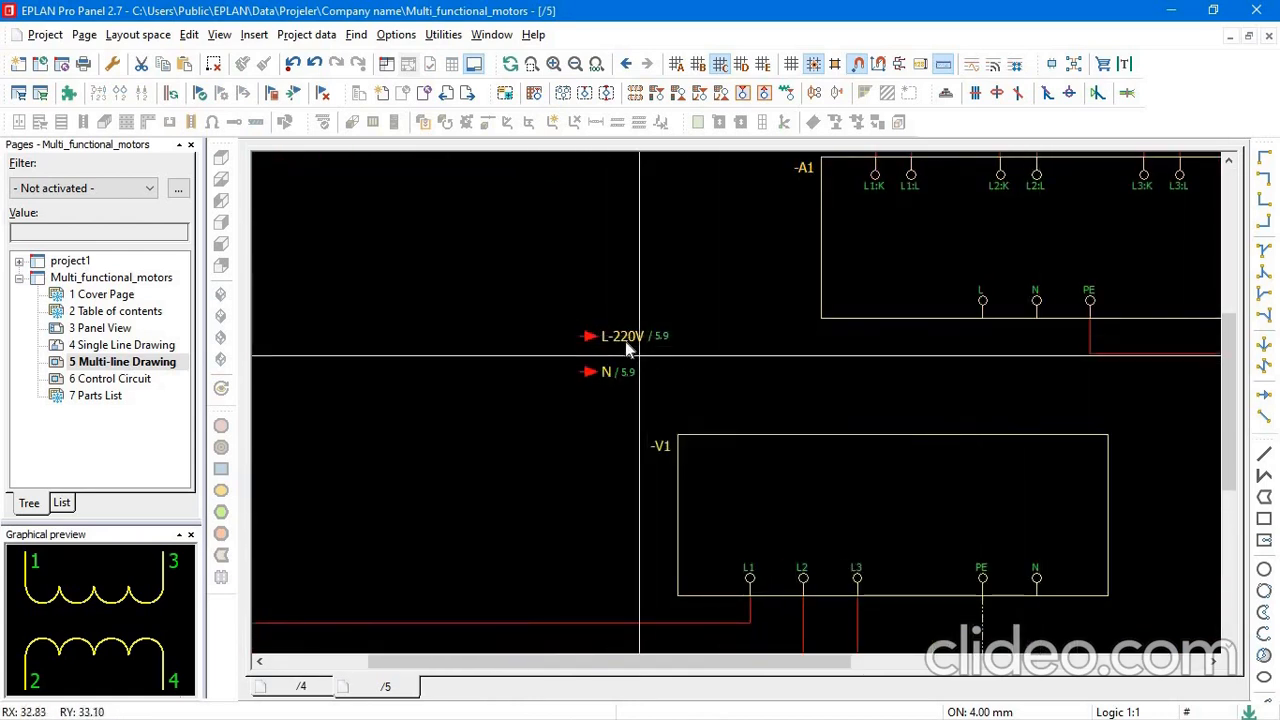
Change the copied L-220V interruption point's symbol to Variant E.
{"action": "scroll", "coordinate": [614, 341], "scroll_direction": "up", "scroll_amount": 4}
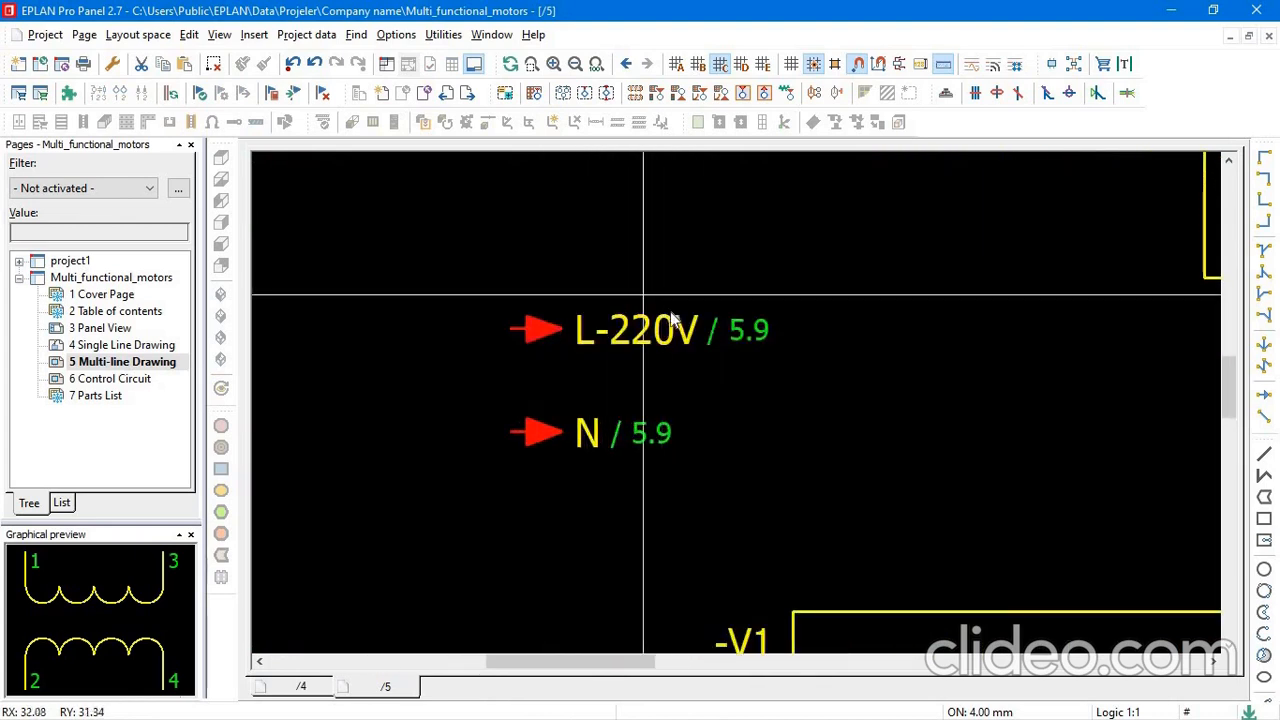
{"action": "left_click", "coordinate": [541, 330]}
{"action": "right_click", "coordinate": [541, 330]}
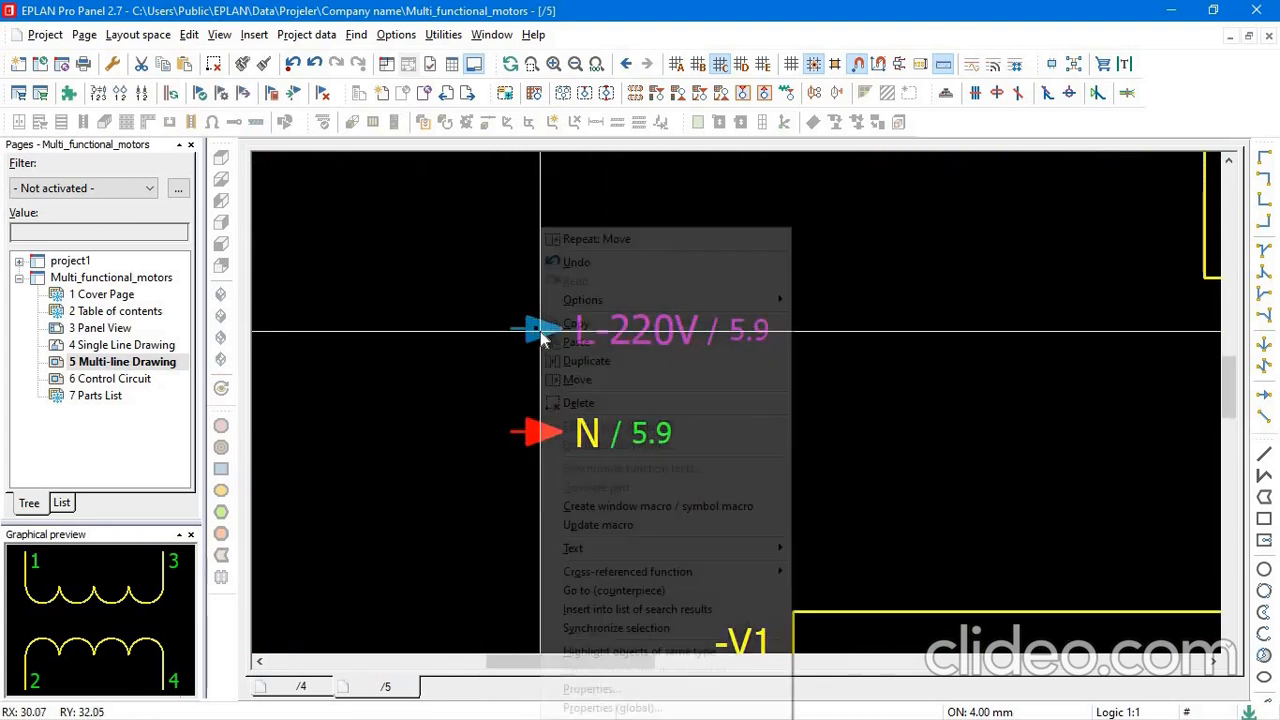
{"action": "left_click", "coordinate": [600, 689]}
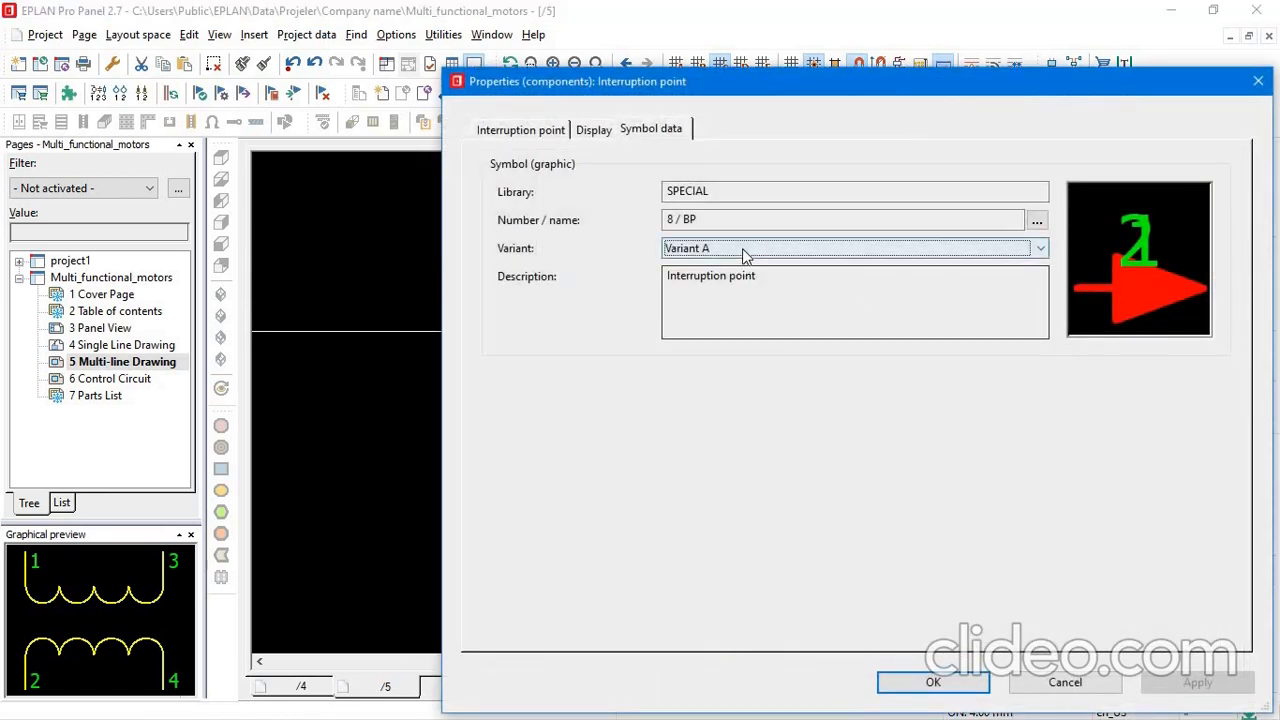
{"action": "left_click", "coordinate": [742, 248]}
{"action": "left_click", "coordinate": [745, 322]}
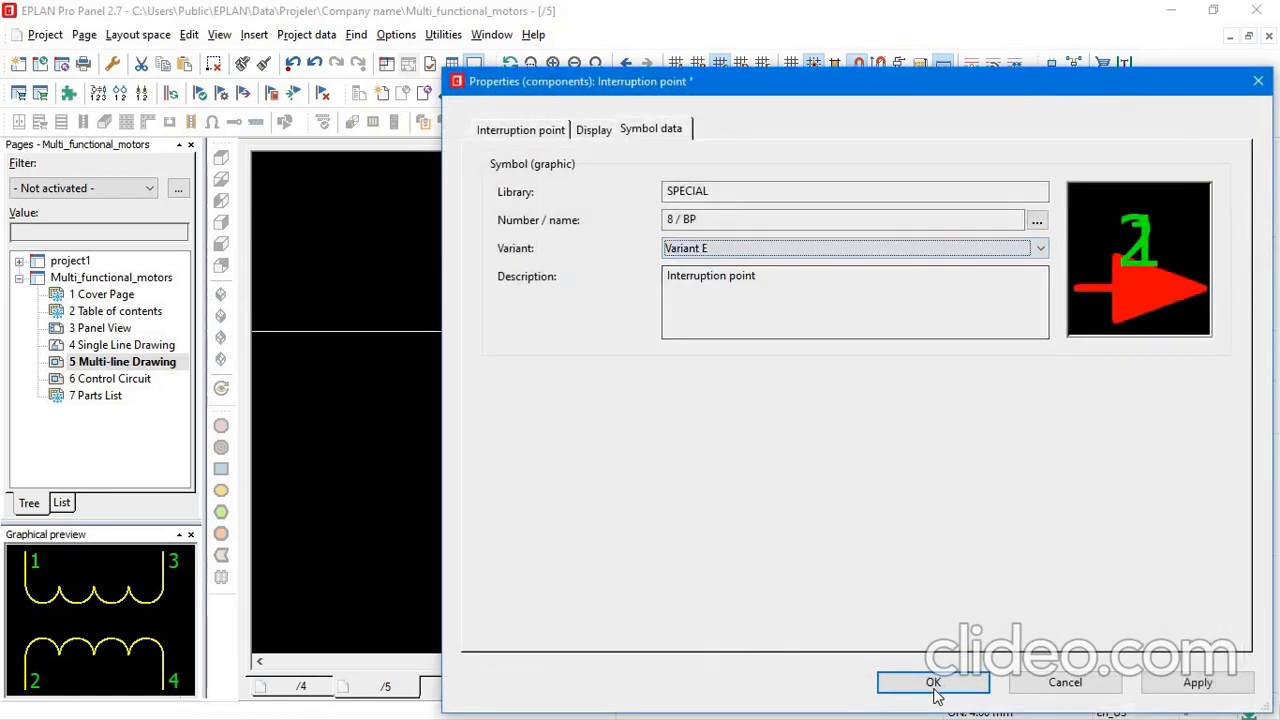
{"action": "left_click", "coordinate": [933, 682]}
Change the copied N interruption point's symbol to Variant E.
{"action": "left_click", "coordinate": [512, 434]}
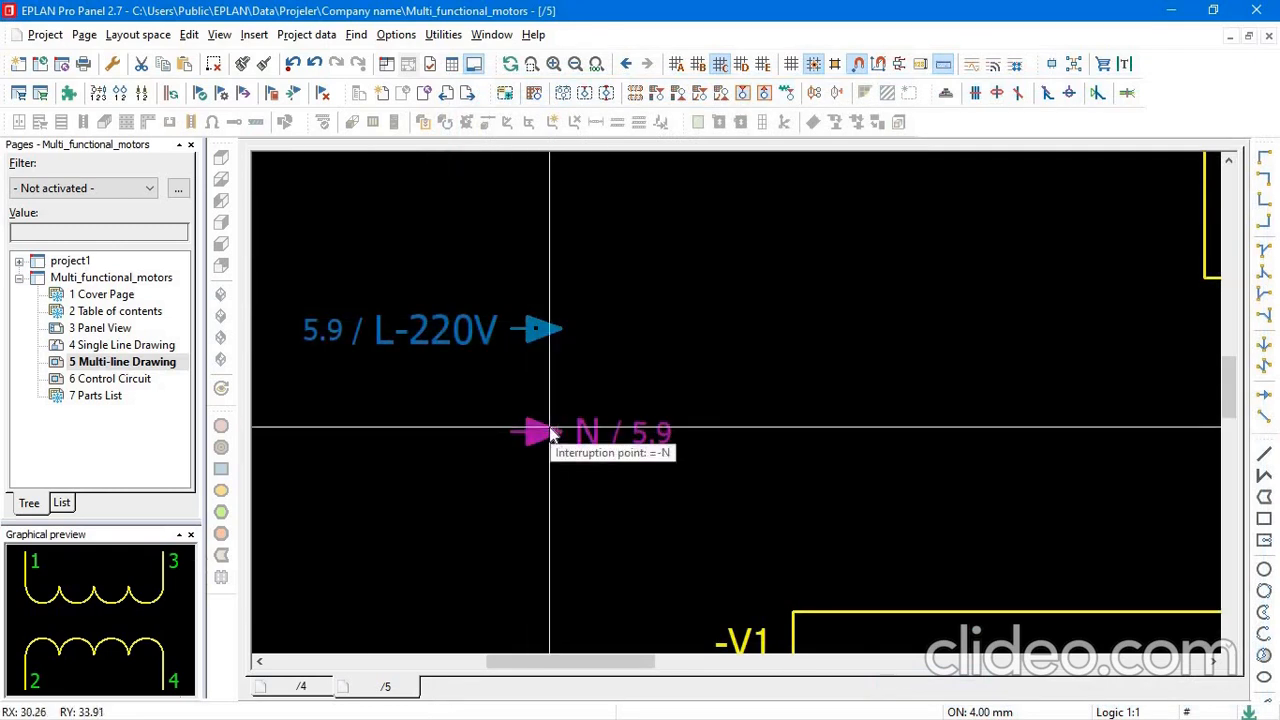
{"action": "right_click", "coordinate": [549, 434]}
{"action": "left_click", "coordinate": [630, 689]}
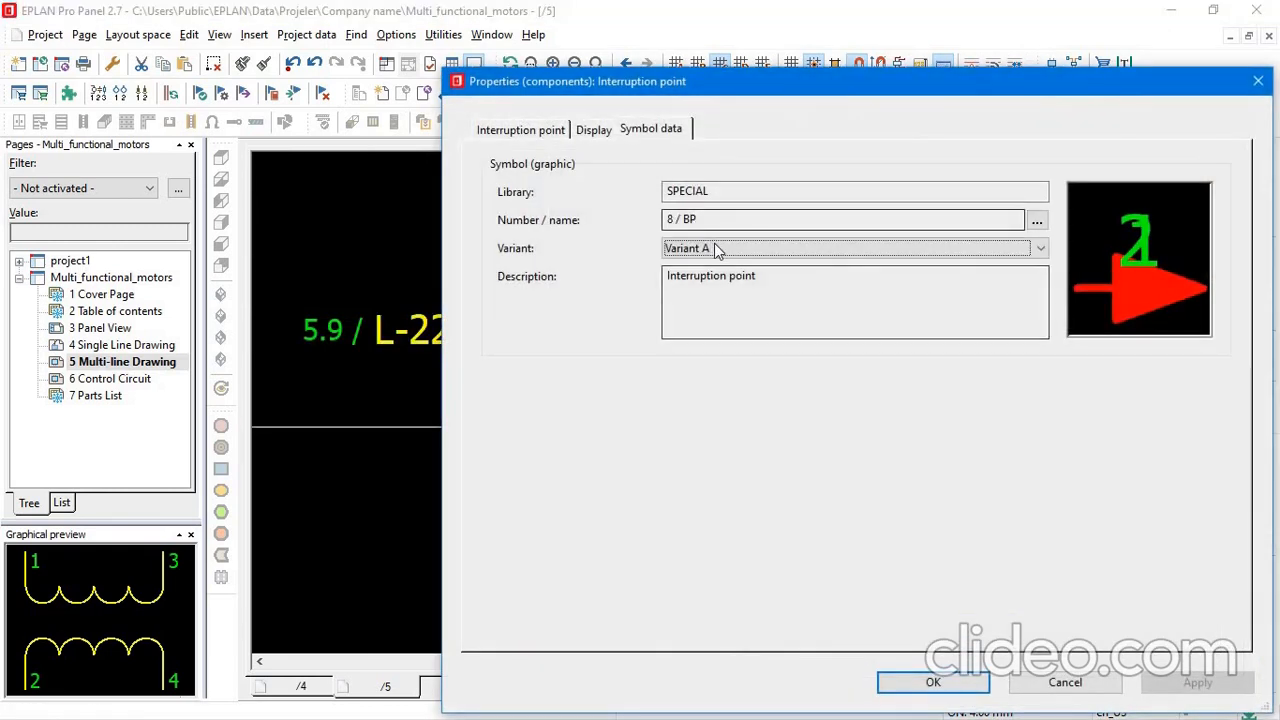
{"action": "left_click", "coordinate": [714, 248]}
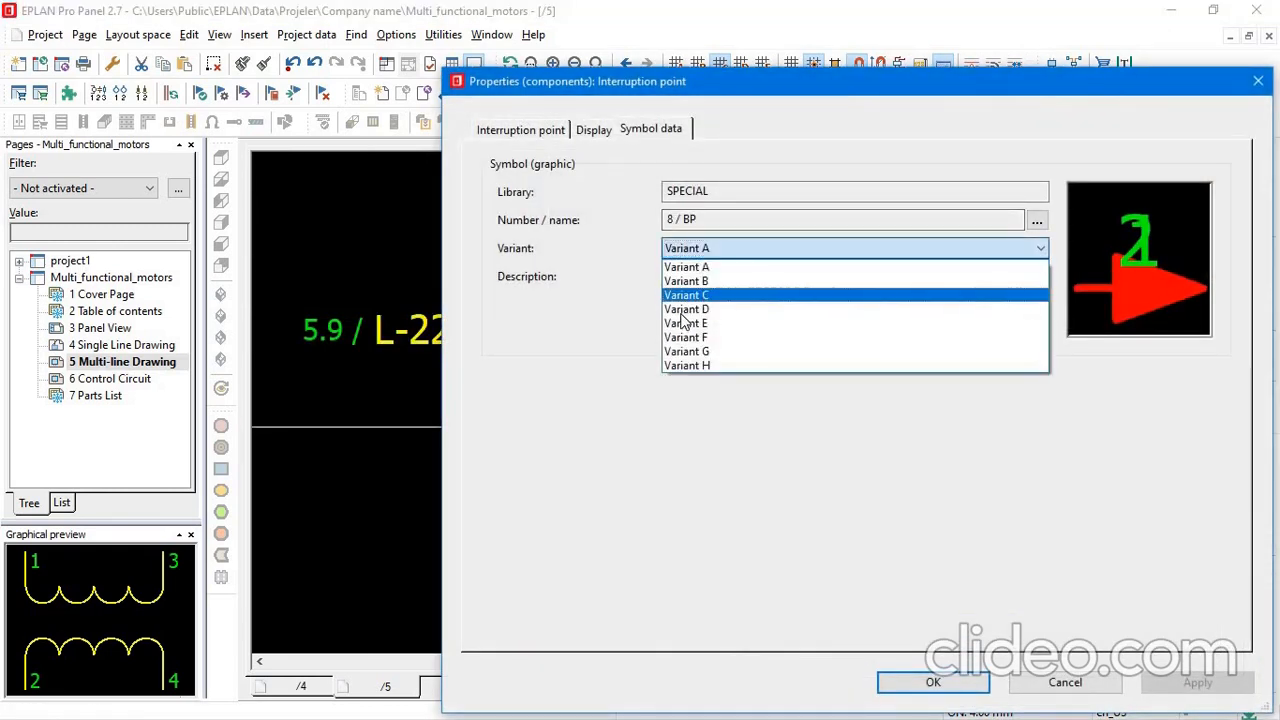
{"action": "left_click", "coordinate": [716, 324]}
{"action": "left_click", "coordinate": [938, 682]}
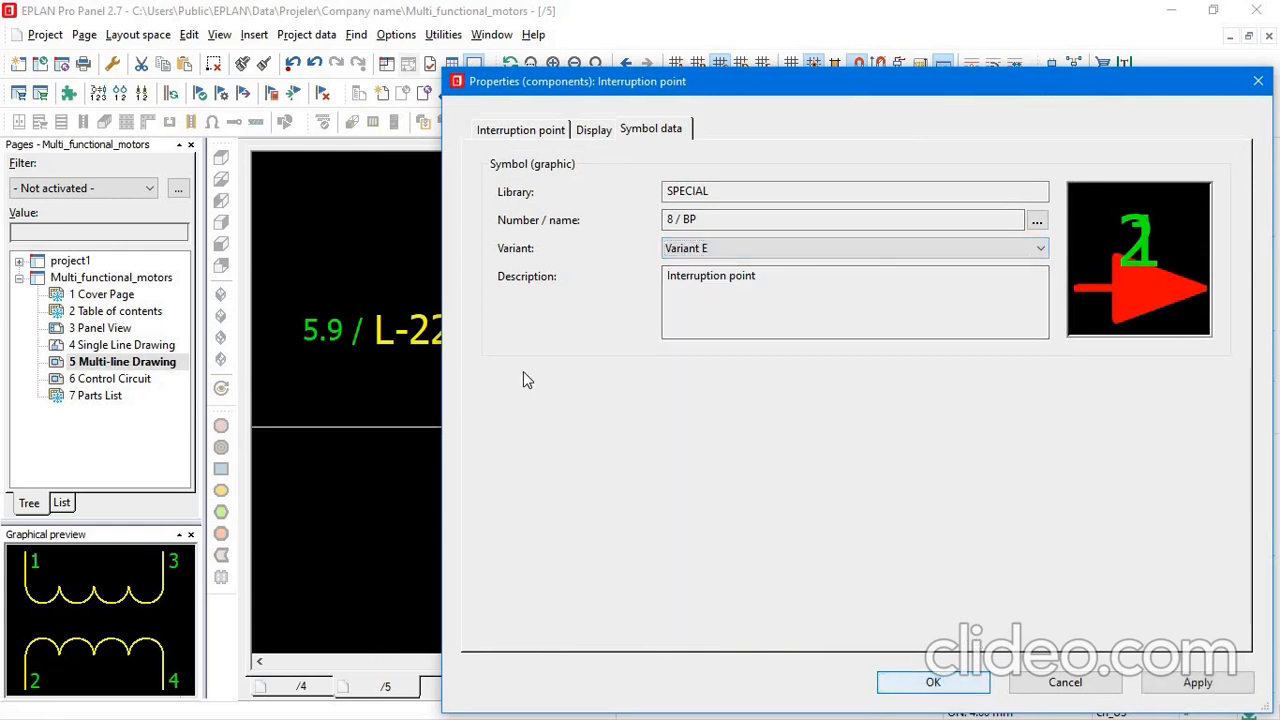
Connect the copied L-220V and N points to the L and N terminals of -A1 with angles directly below those terminals.
{"action": "scroll", "coordinate": [688, 426], "scroll_direction": "down", "scroll_amount": 2}
{"action": "scroll", "coordinate": [620, 370], "scroll_direction": "down", "scroll_amount": 1}
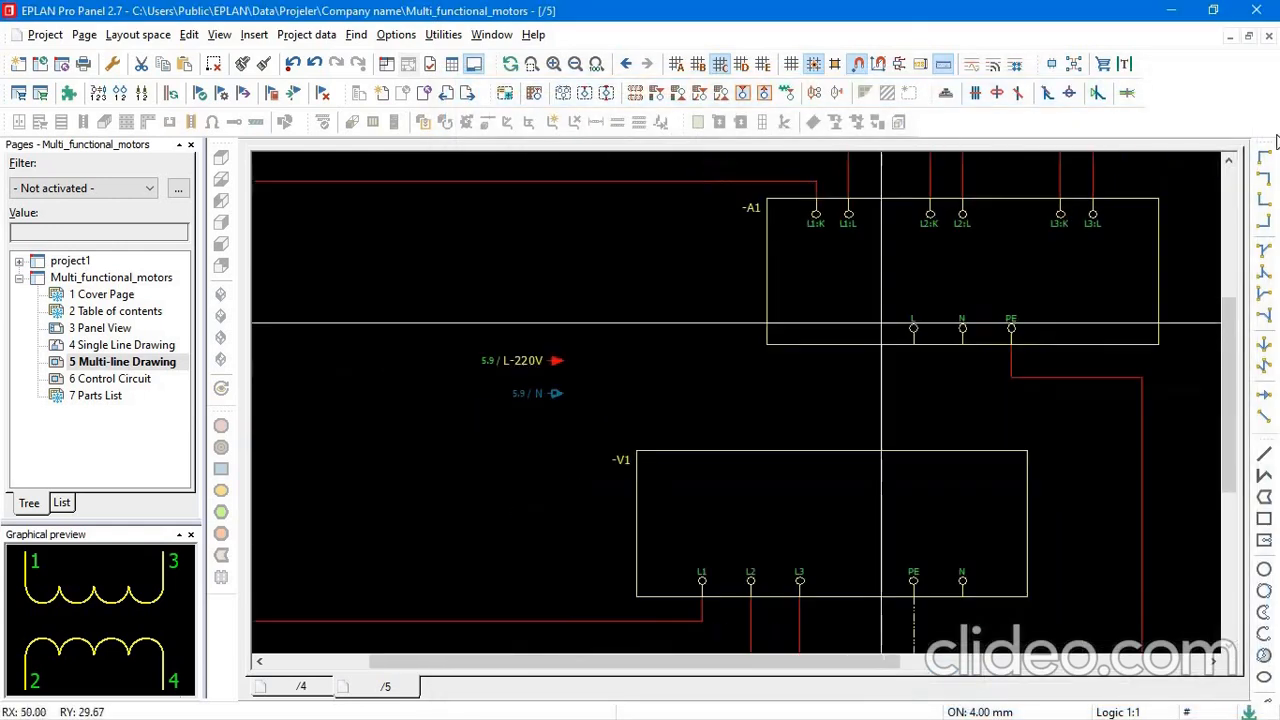
{"action": "left_click", "coordinate": [1264, 221]}
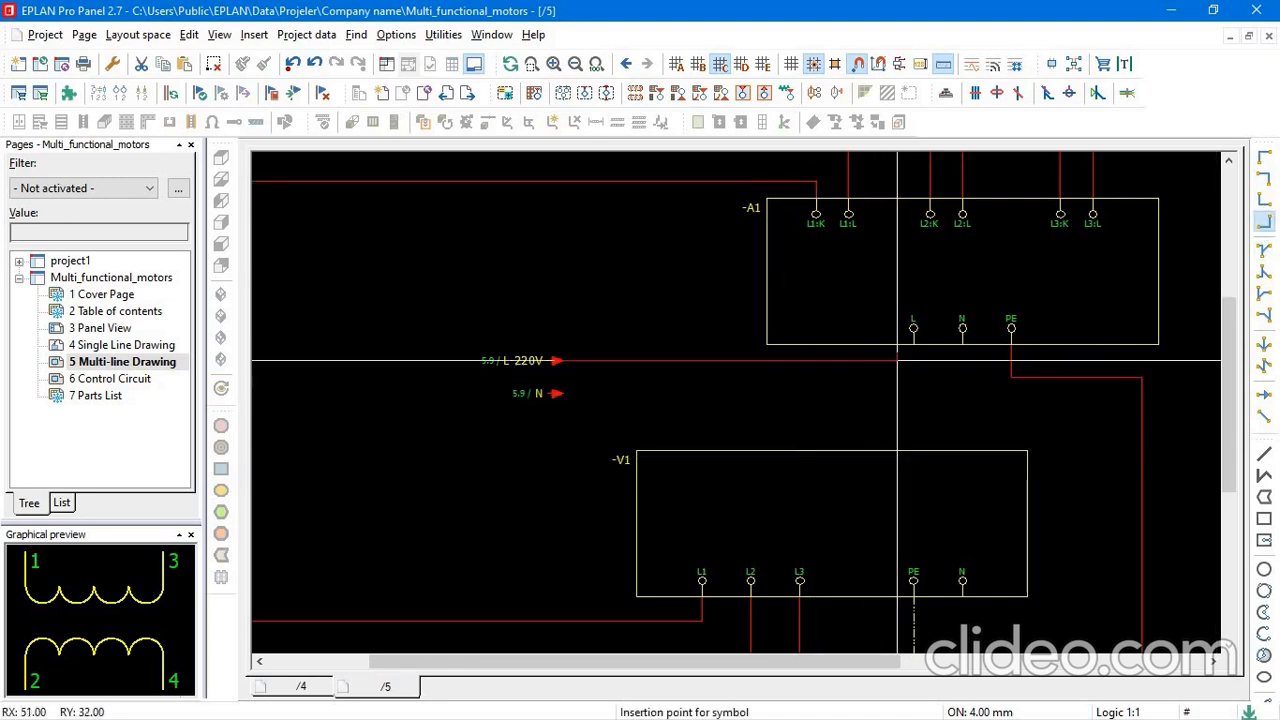
{"action": "left_click", "coordinate": [913, 360]}
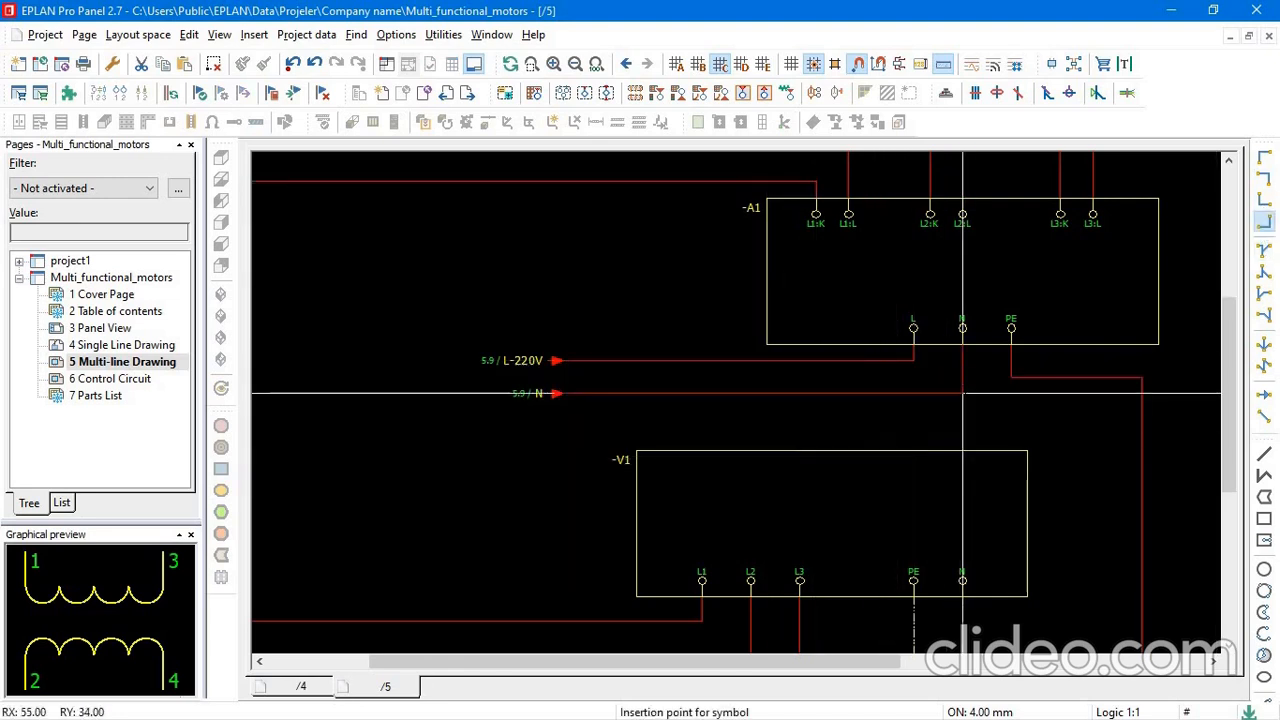
{"action": "left_click", "coordinate": [962, 393]}
Place a T-node on the N line below -A1's N terminal, and move the line with its interruption point one grid step down.
{"action": "scroll", "coordinate": [962, 393], "scroll_direction": "down", "scroll_amount": 3}
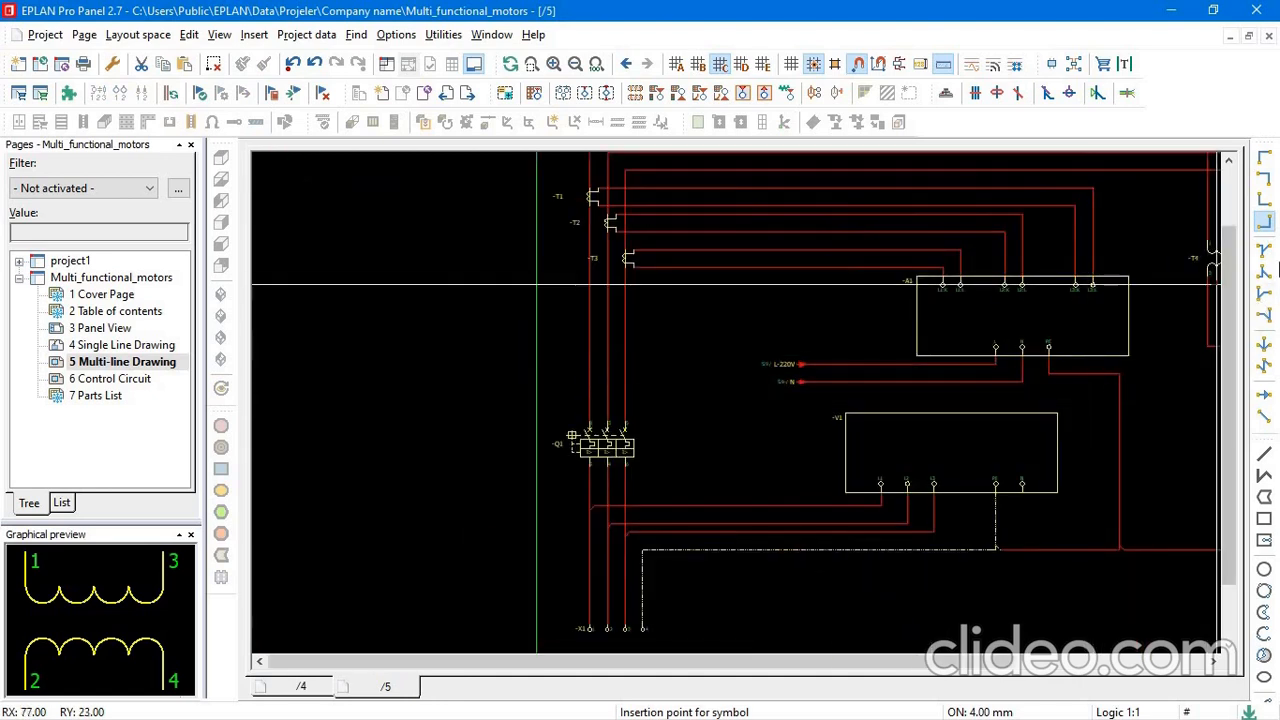
{"action": "left_click", "coordinate": [1262, 274]}
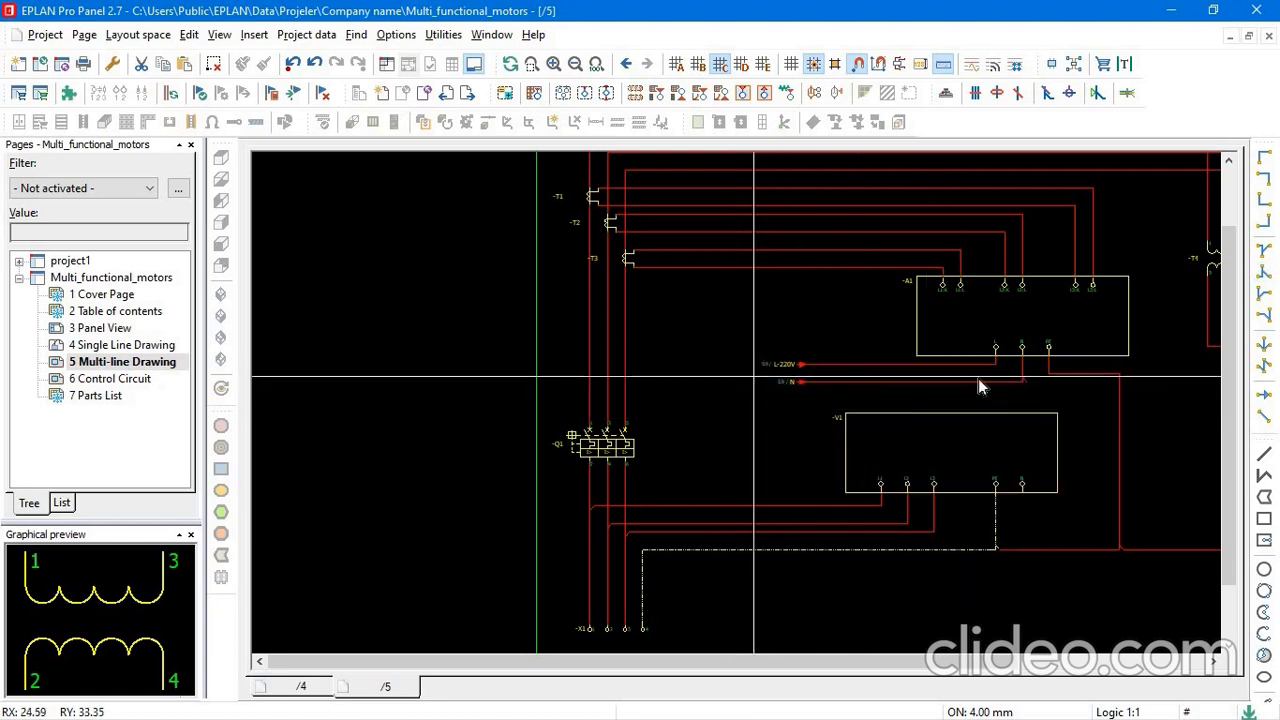
{"action": "left_click", "coordinate": [753, 378]}
{"action": "left_click", "coordinate": [1077, 407]}
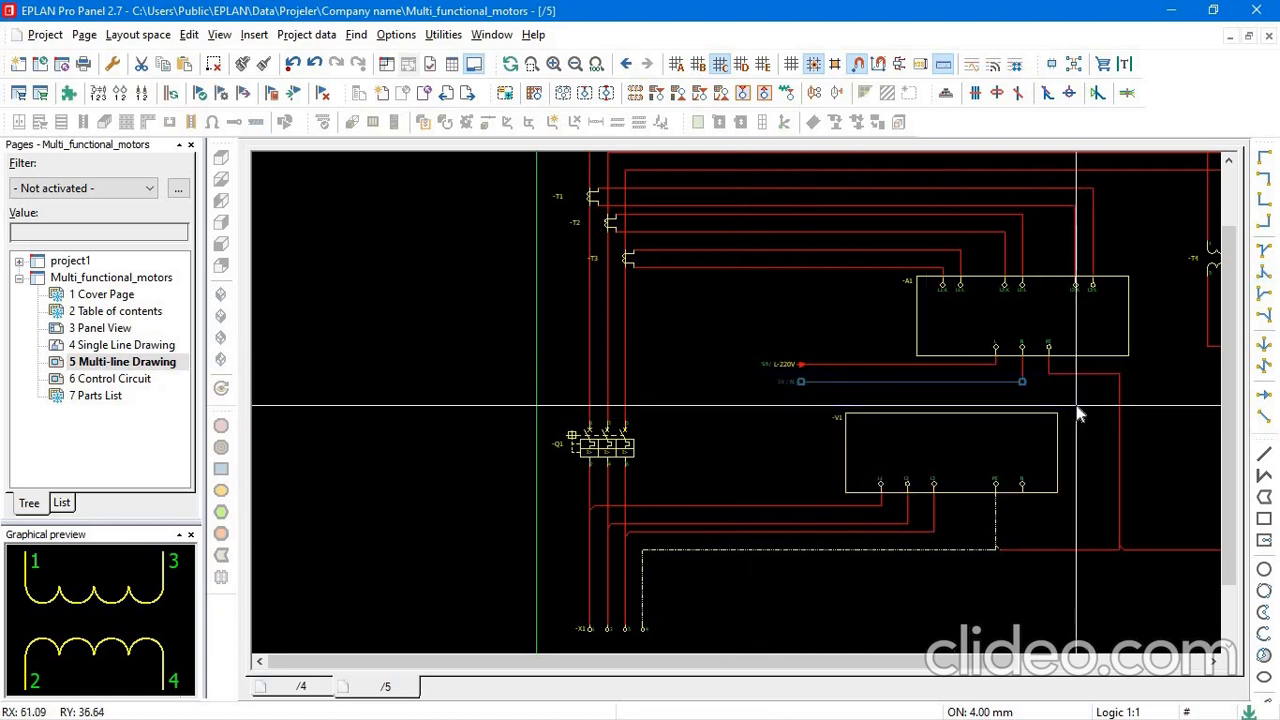
{"action": "left_click", "coordinate": [801, 382]}
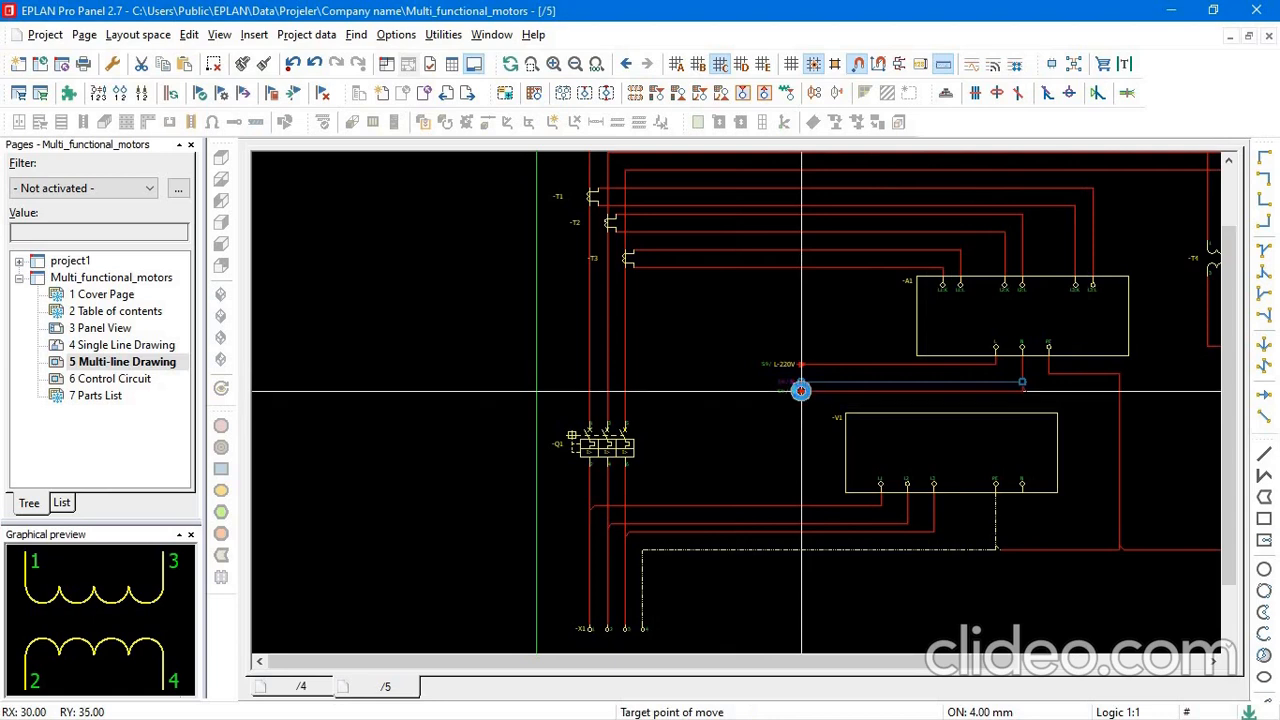
{"action": "left_click", "coordinate": [801, 391]}
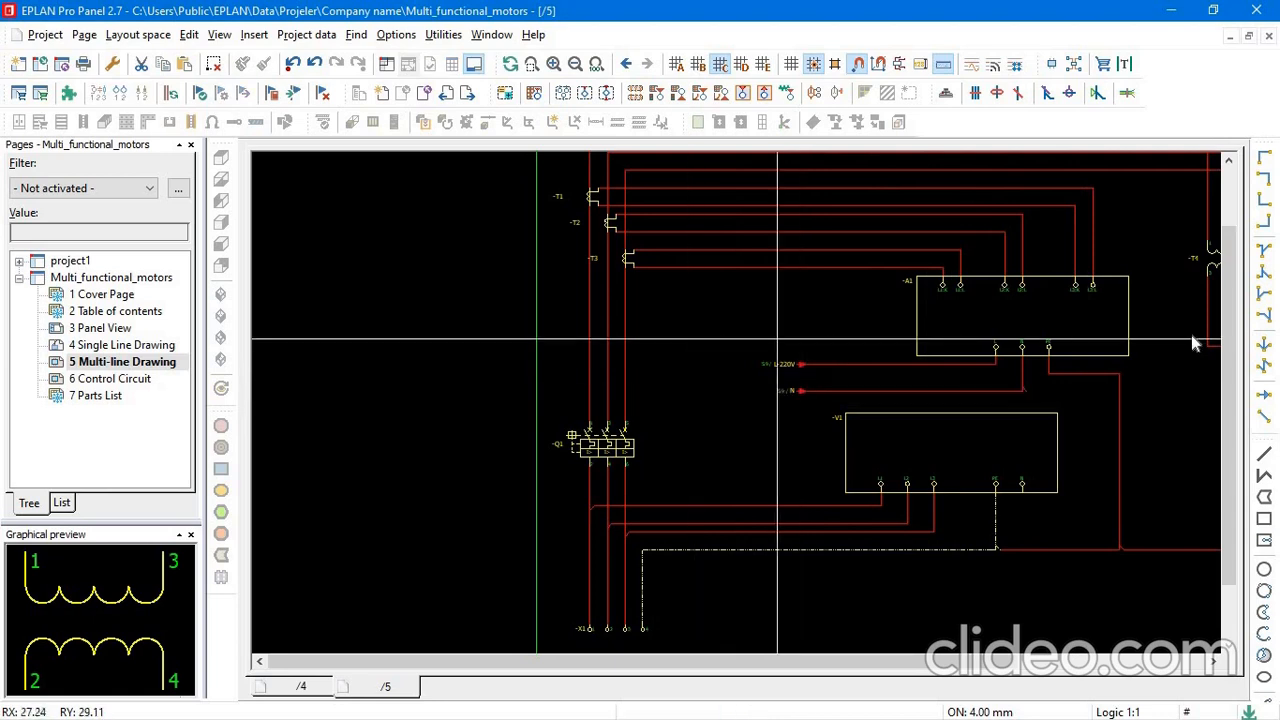
Route the N branch from the T-node with angles right, down and back around -V1 to its N terminal.
{"action": "left_click", "coordinate": [1265, 180]}
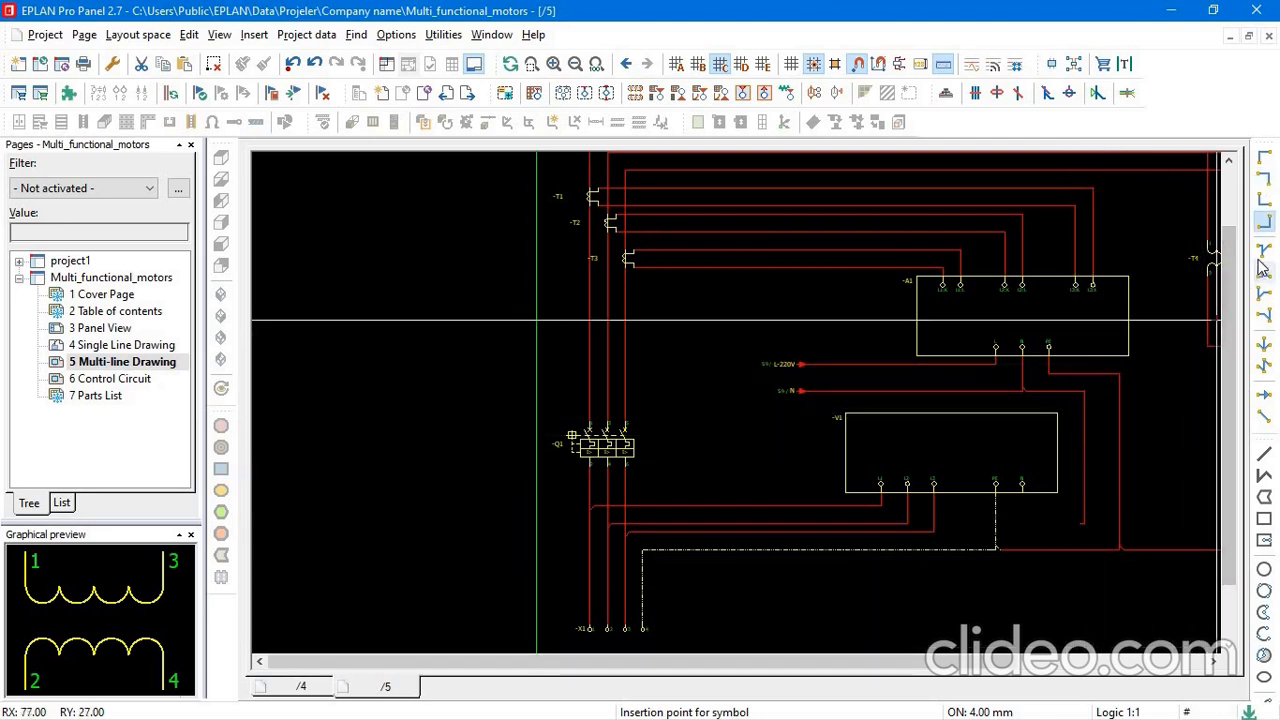
{"action": "left_click", "coordinate": [1263, 202]}
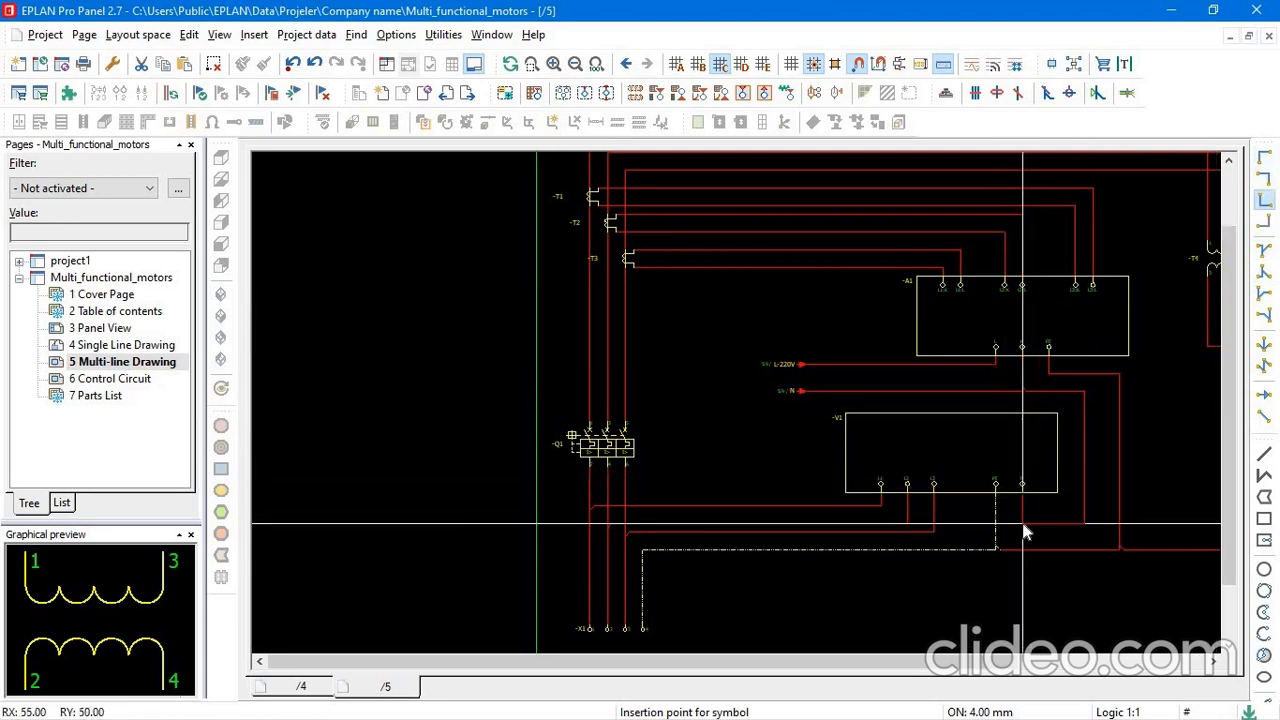
{"action": "scroll", "coordinate": [1030, 440], "scroll_direction": "down", "scroll_amount": 5}
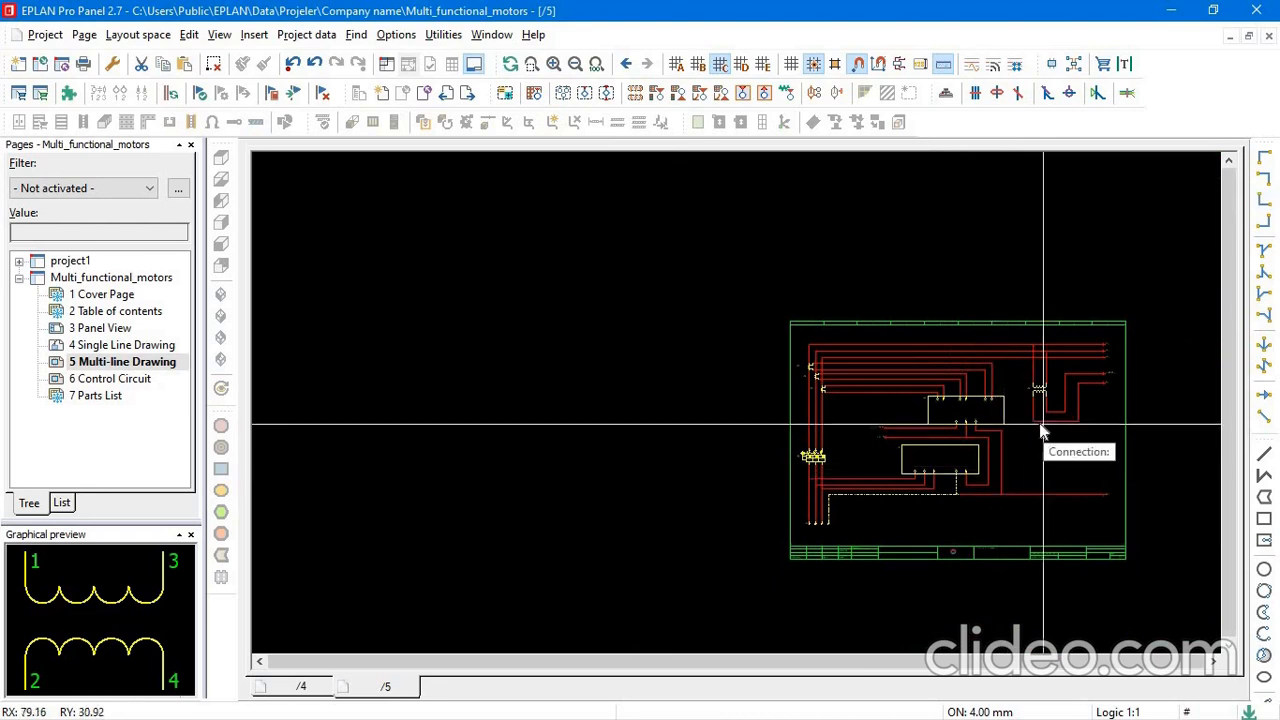
Review the complete multi-line diagram, including the transformer outputs and the supply connections of -A1 and -V1.
{"action": "scroll", "coordinate": [1040, 430], "scroll_direction": "up", "scroll_amount": 3}
{"action": "scroll", "coordinate": [1012, 407], "scroll_direction": "down", "scroll_amount": 3}
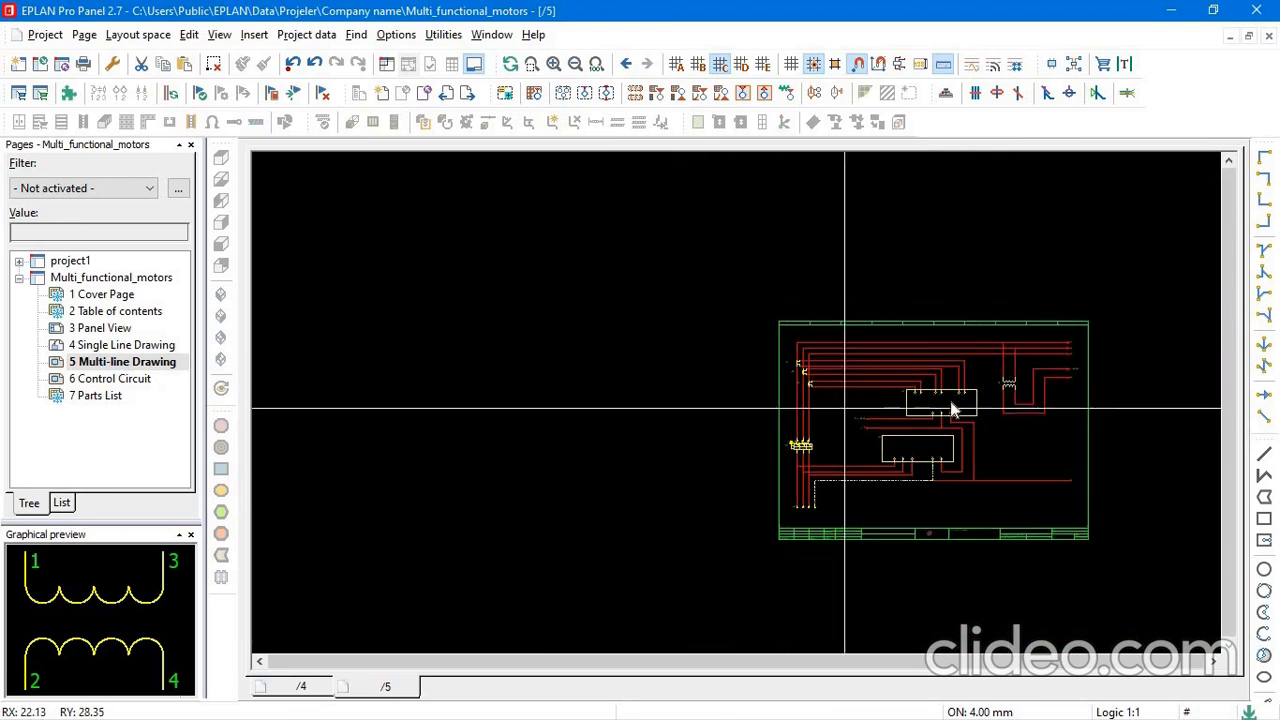
{"action": "scroll", "coordinate": [1013, 381], "scroll_direction": "up", "scroll_amount": 3}
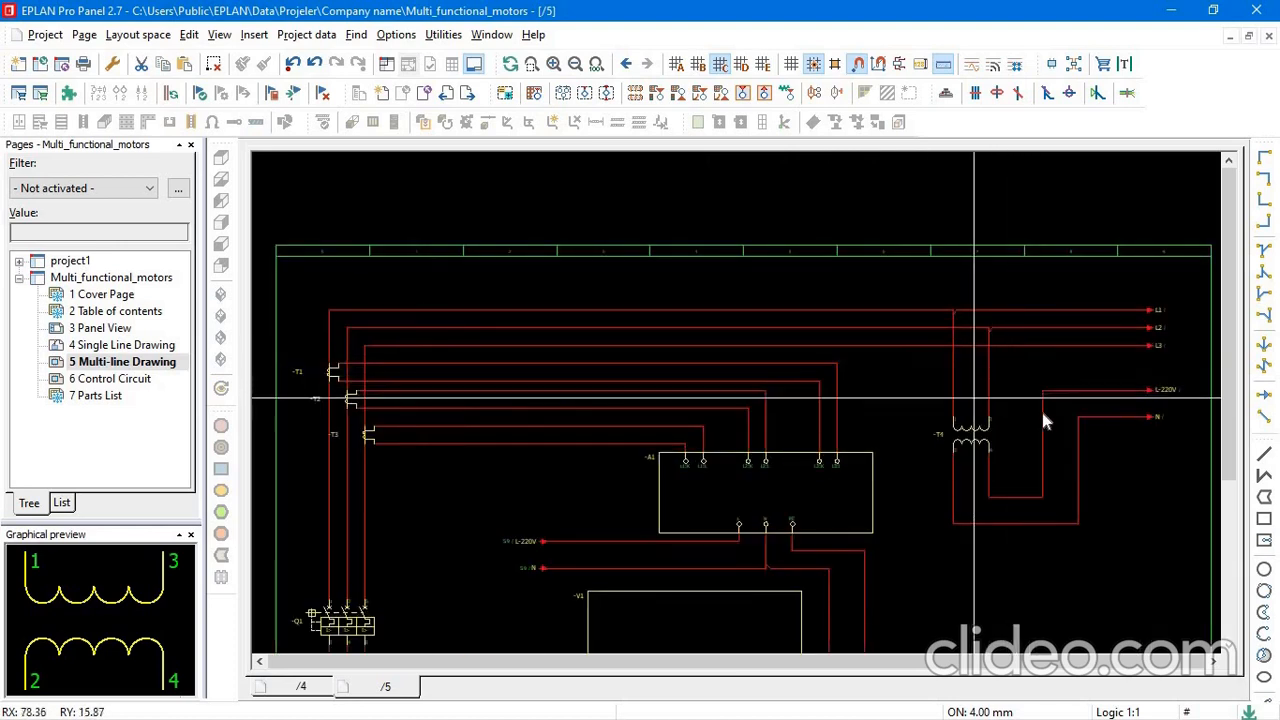
{"action": "scroll", "coordinate": [1048, 433], "scroll_direction": "down", "scroll_amount": 2}
{"action": "middle_click_drag", "start_coordinate": [1048, 435], "coordinate": [879, 318]}
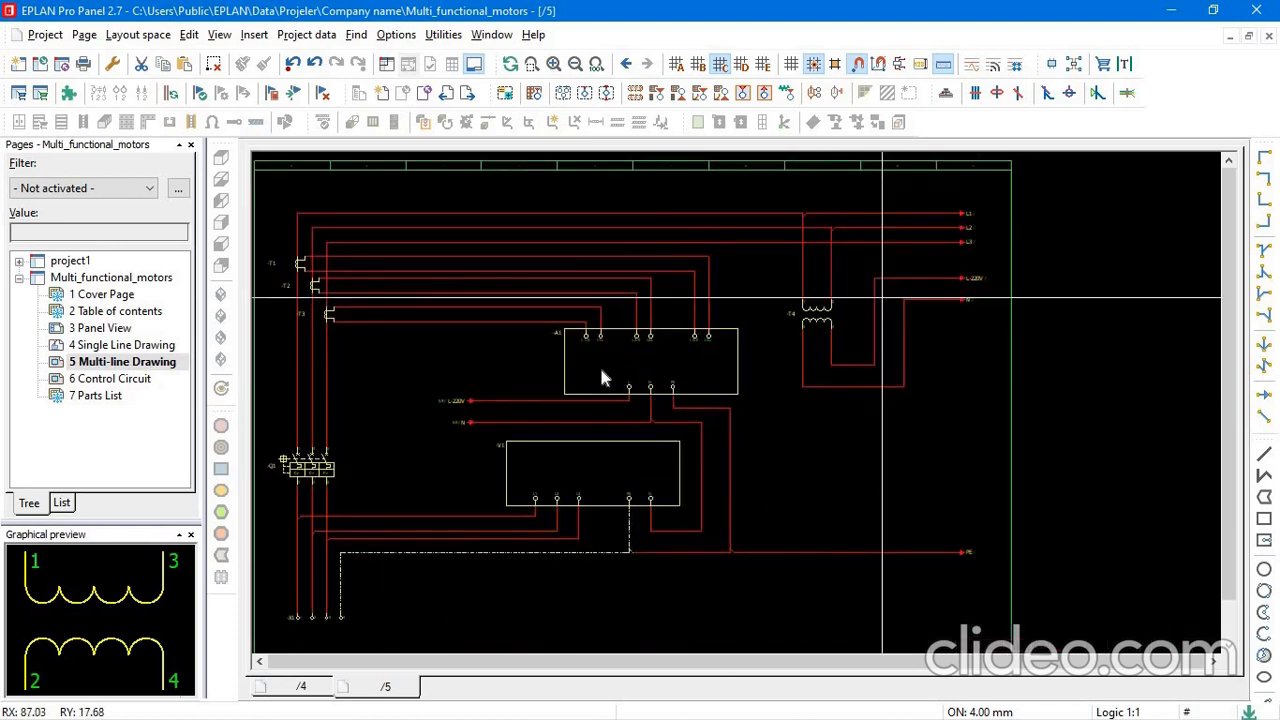
{"action": "scroll", "coordinate": [544, 388], "scroll_direction": "down", "scroll_amount": 2}
{"action": "scroll", "coordinate": [494, 418], "scroll_direction": "down", "scroll_amount": 1}
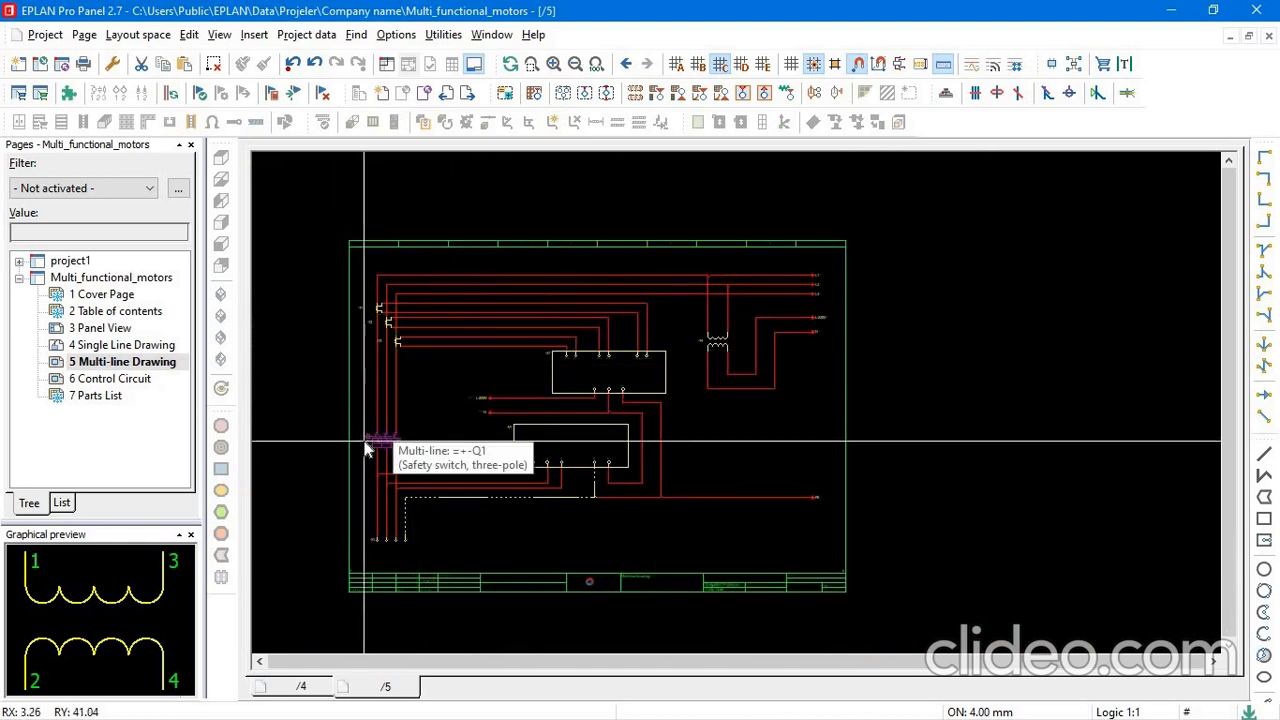
{"action": "scroll", "coordinate": [574, 471], "scroll_direction": "up", "scroll_amount": 2}
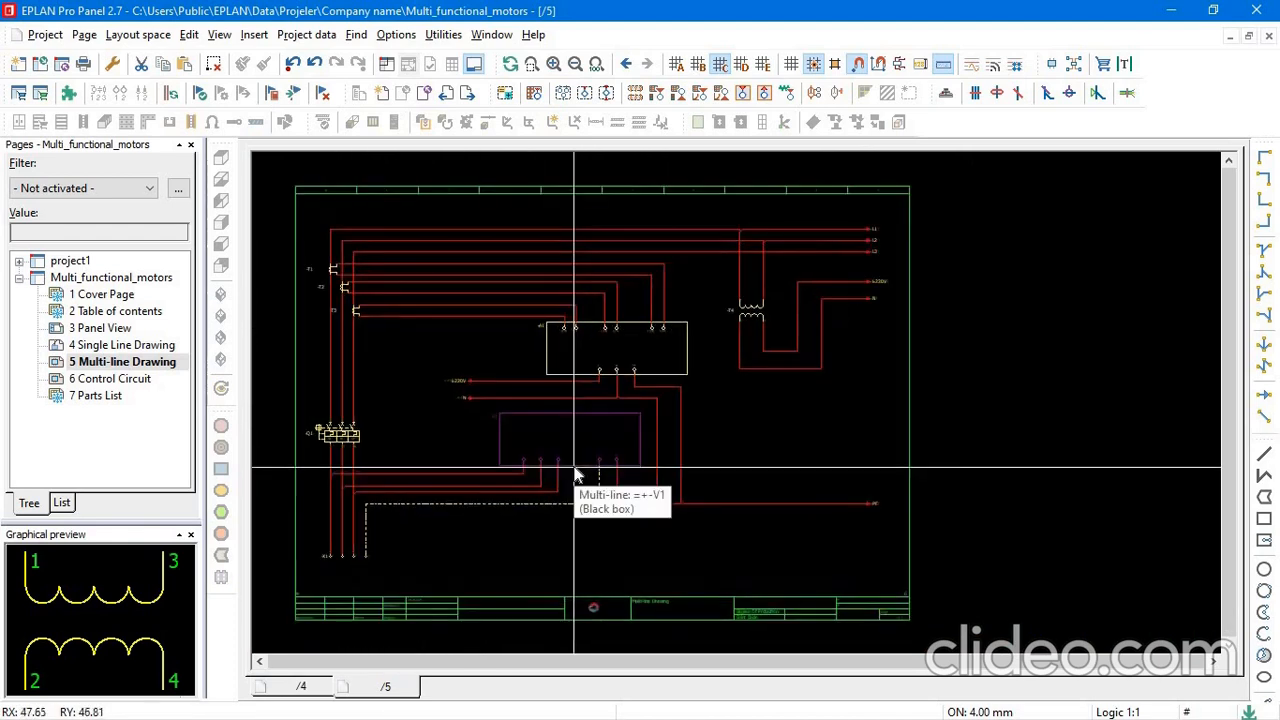